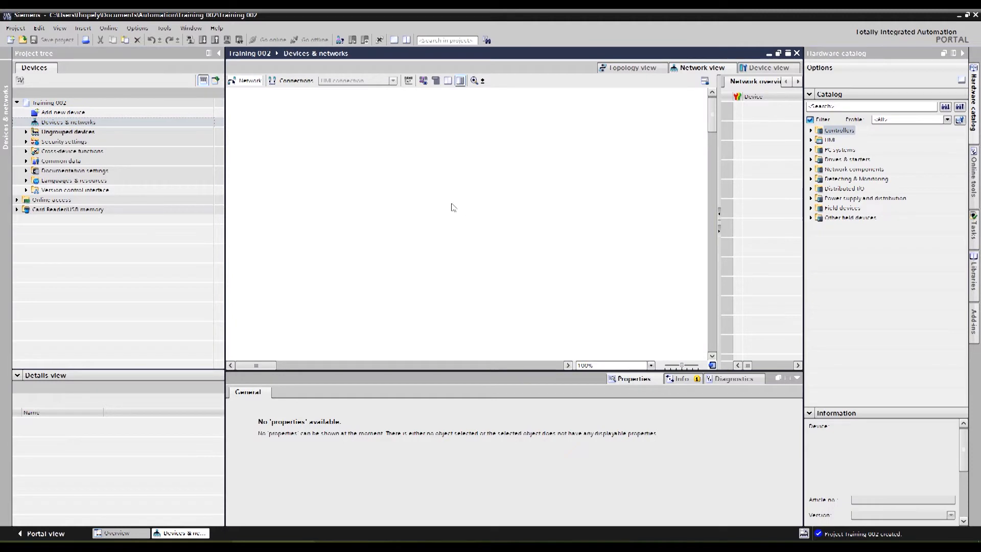
Add a SIMATIC S7-1500 controller to the project: CPU 1515-2 PN, article number 6ES7 515-2AM02-0AB0.
{"action": "left_click", "coordinate": [53, 114]}
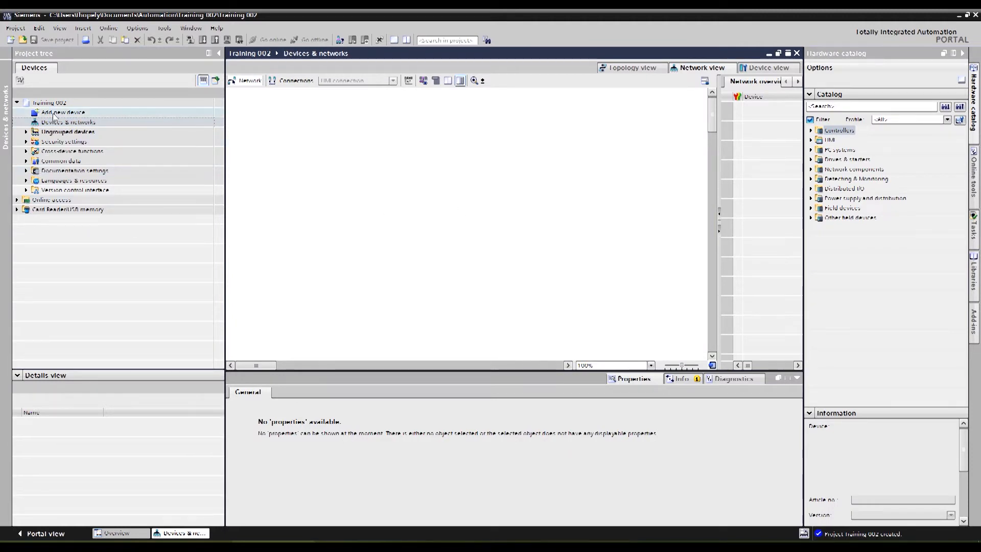
{"action": "double_click", "coordinate": [53, 113]}
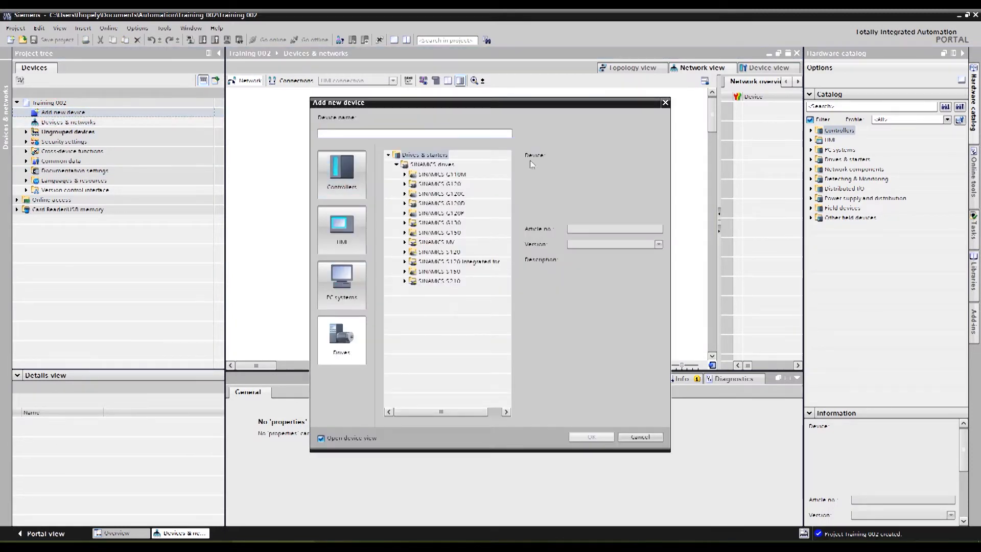
{"action": "left_click", "coordinate": [357, 182]}
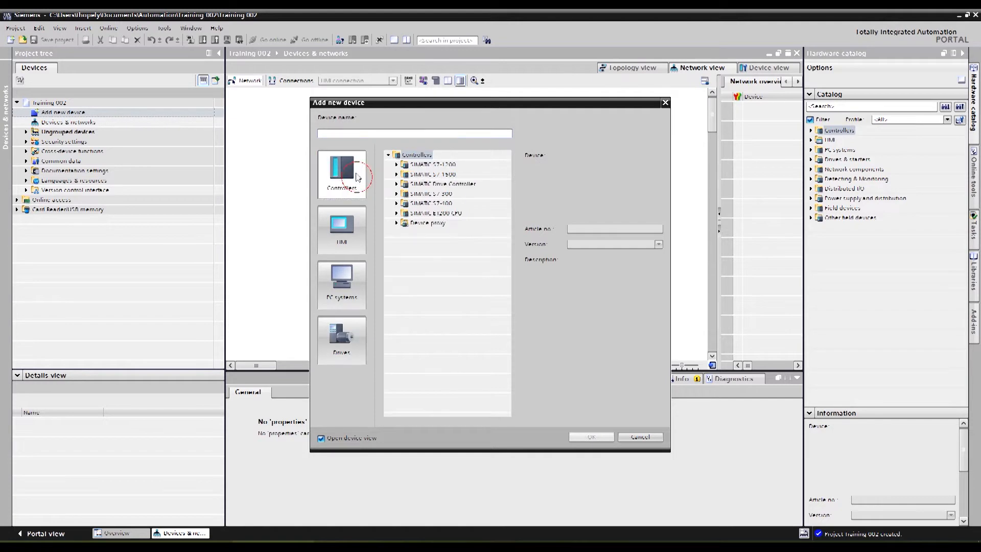
{"action": "left_click", "coordinate": [396, 174]}
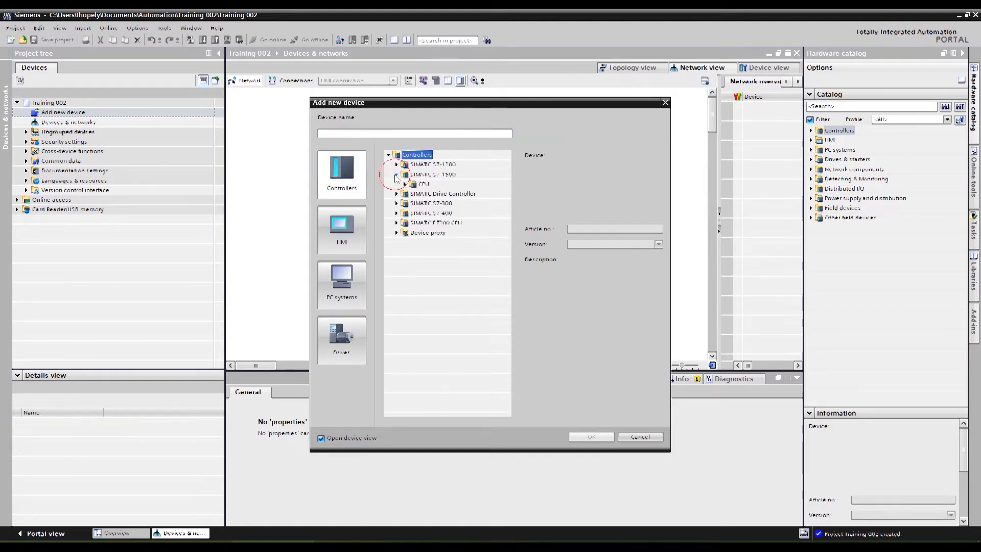
{"action": "left_click", "coordinate": [403, 184]}
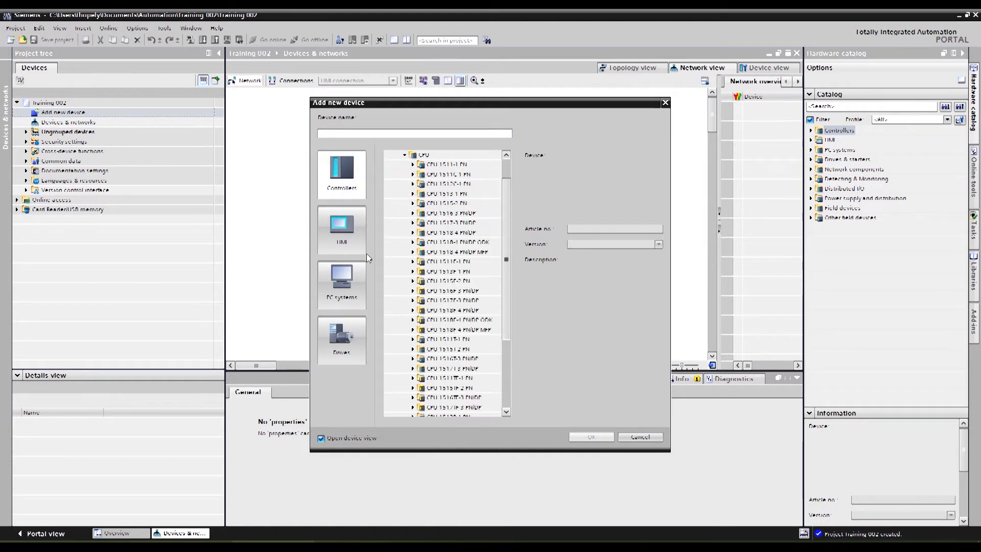
{"action": "left_click", "coordinate": [413, 203]}
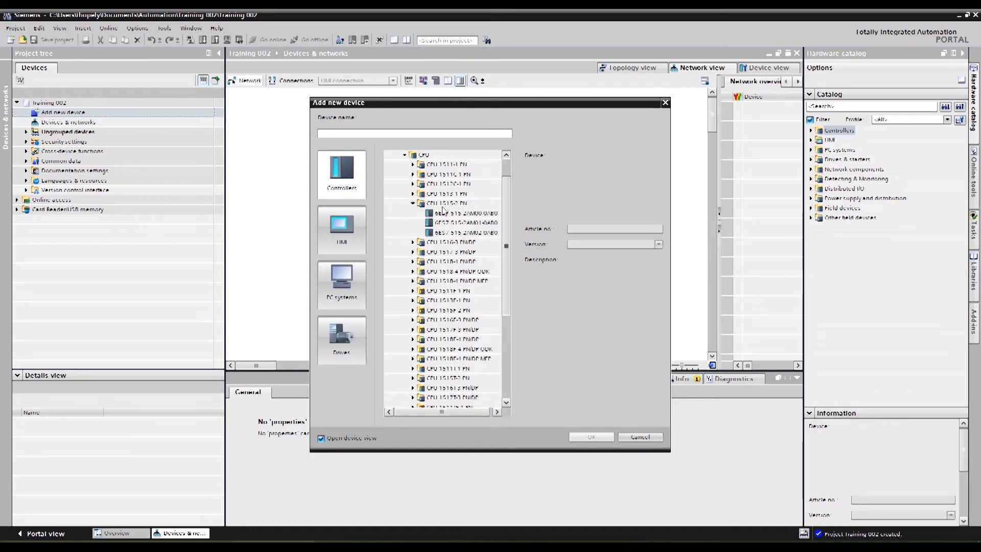
{"action": "left_click", "coordinate": [448, 233]}
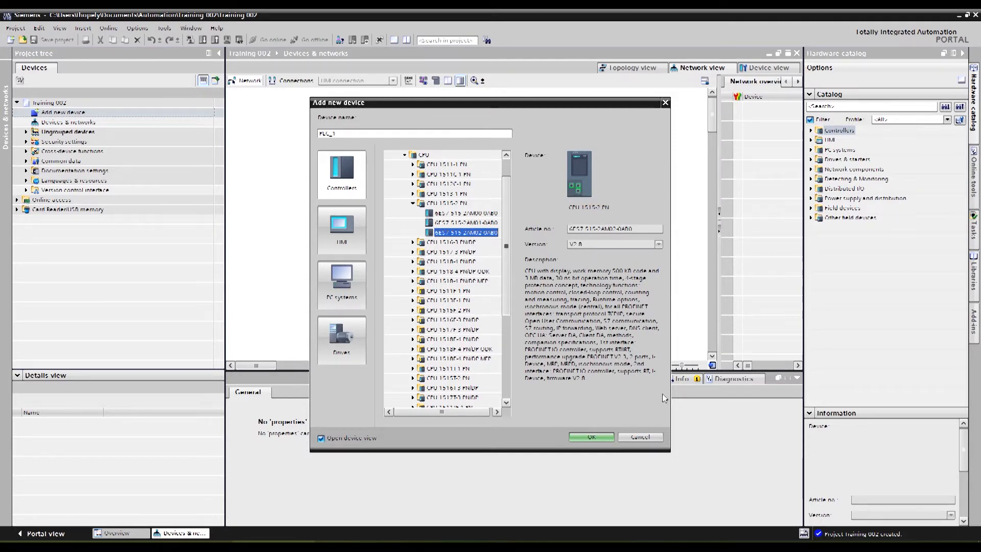
{"action": "left_click", "coordinate": [598, 437]}
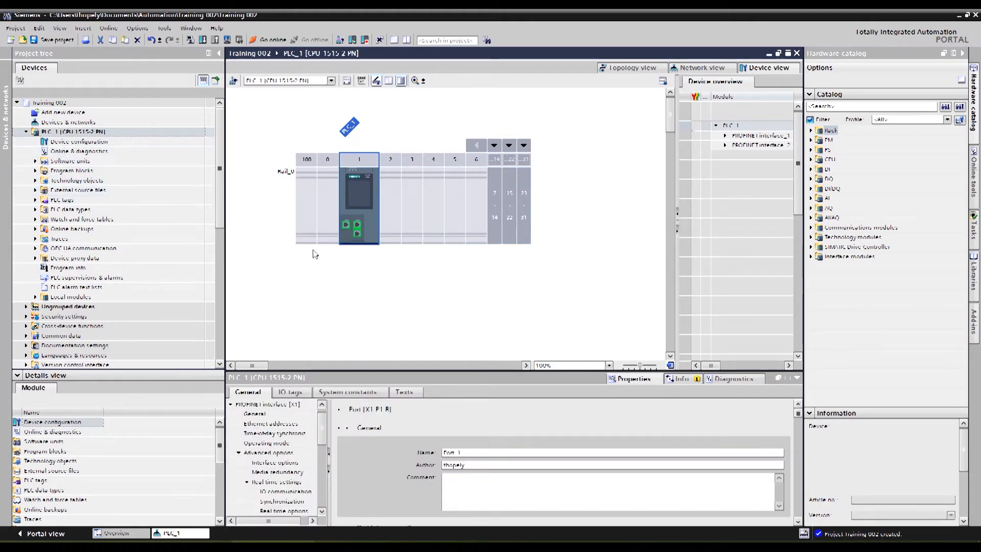
Add a SINAMICS S120 drive unit with the CU320-2 PN control unit to the project.
{"action": "left_click", "coordinate": [28, 131]}
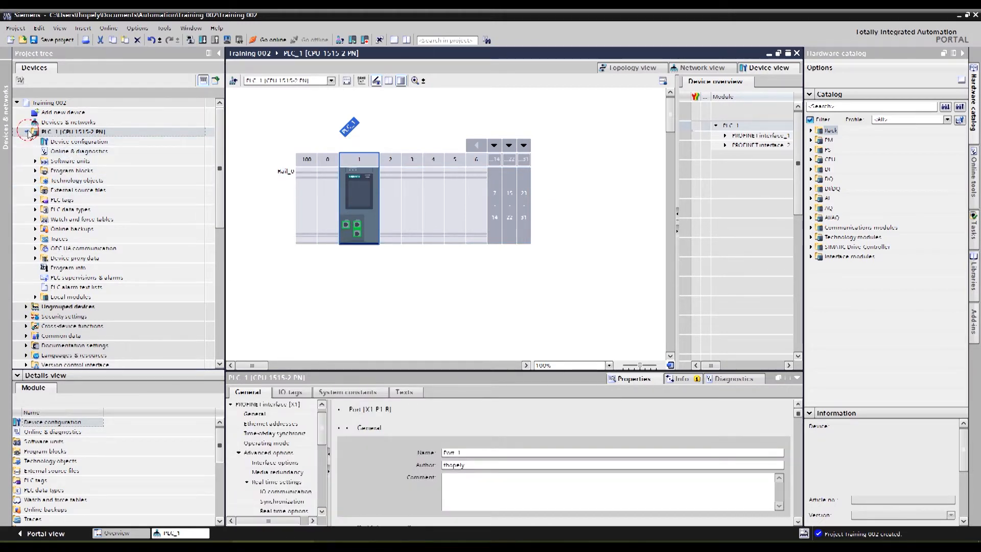
{"action": "left_click", "coordinate": [63, 114]}
{"action": "double_click", "coordinate": [62, 113]}
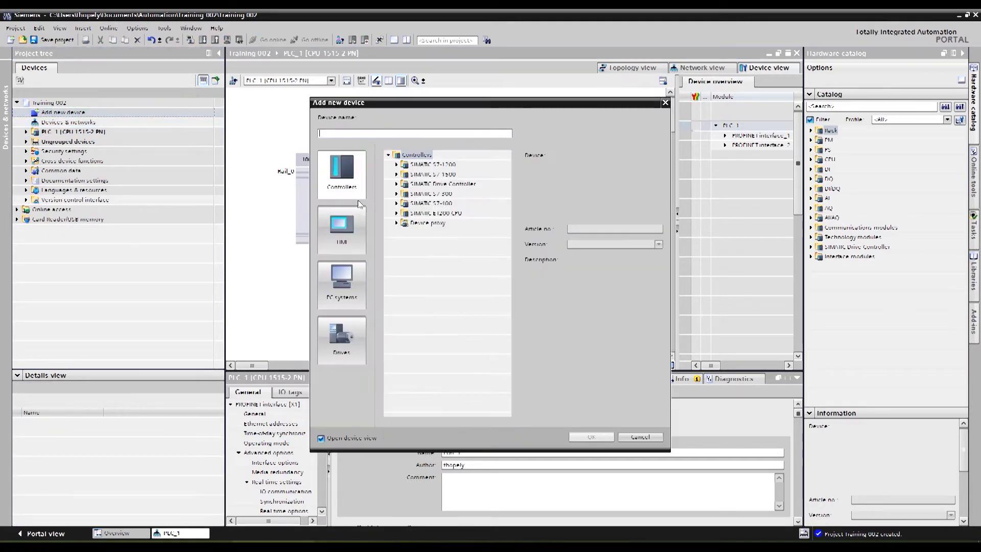
{"action": "left_click", "coordinate": [341, 338]}
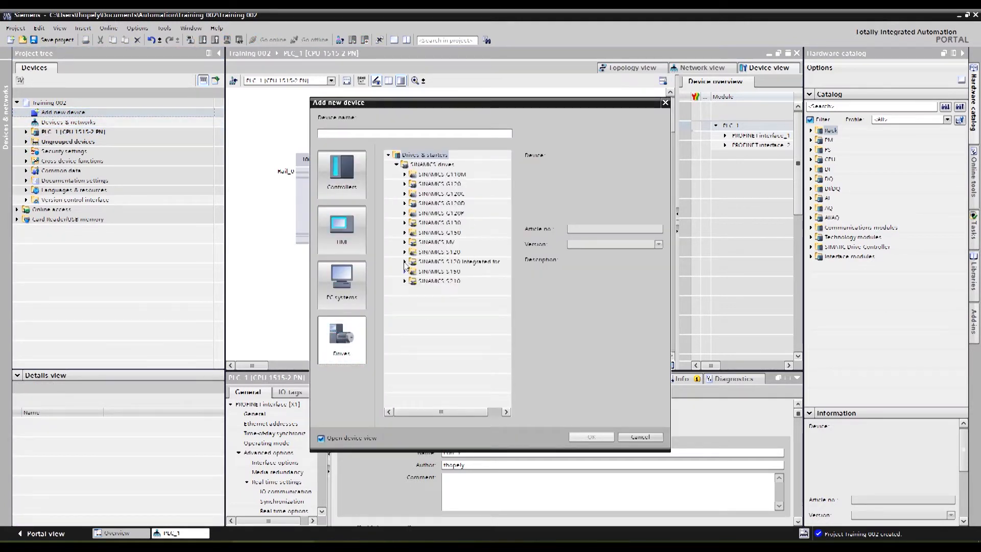
{"action": "left_click", "coordinate": [404, 252]}
{"action": "left_click", "coordinate": [413, 262]}
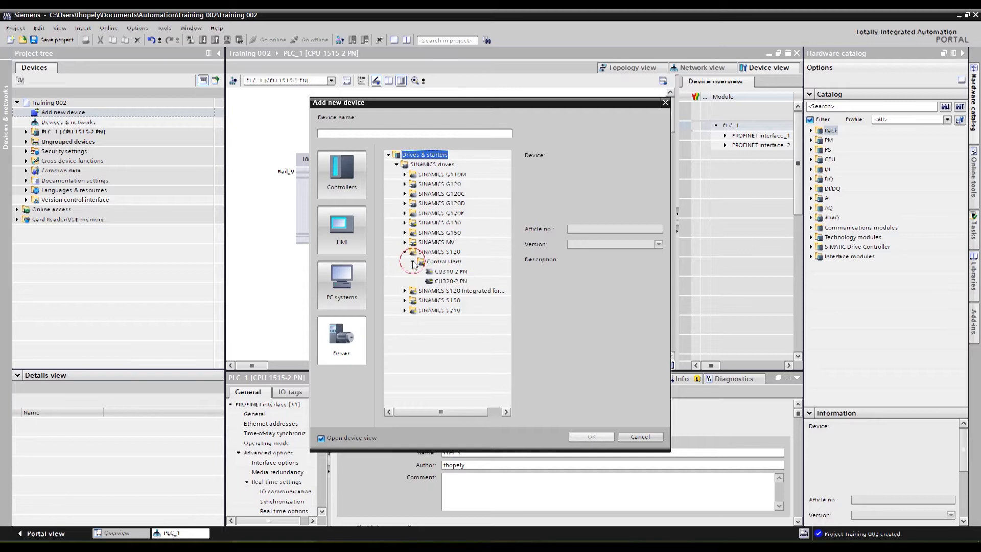
{"action": "left_click", "coordinate": [450, 280]}
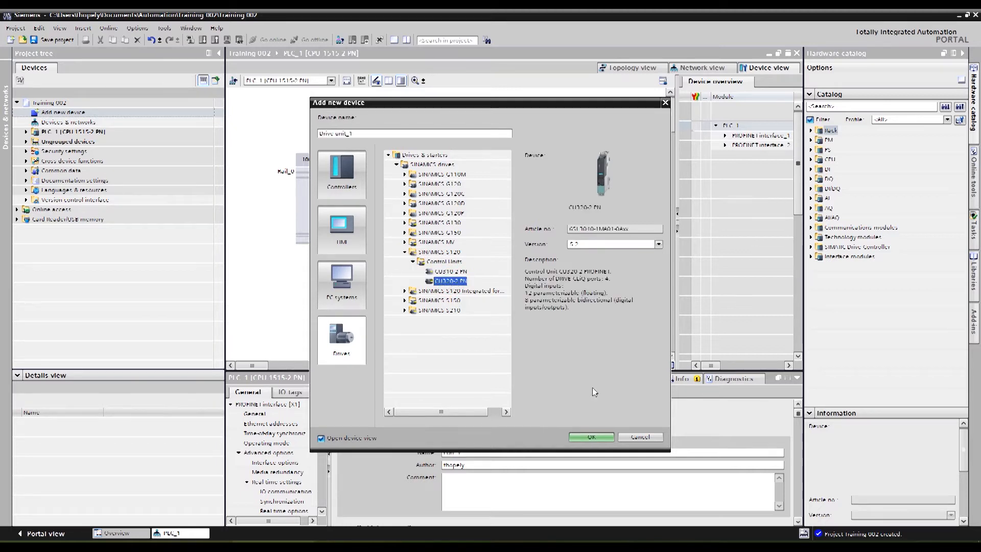
{"action": "left_click", "coordinate": [591, 436]}
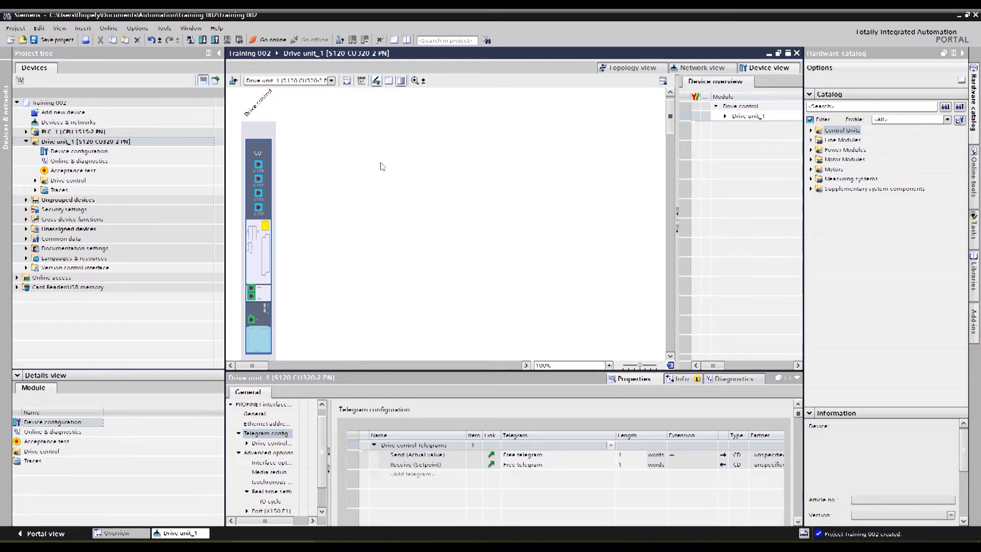
Insert a Smart Line Module beside the control unit and look through its list of selectable line modules.
{"action": "left_click", "coordinate": [811, 141]}
{"action": "left_click", "coordinate": [848, 166]}
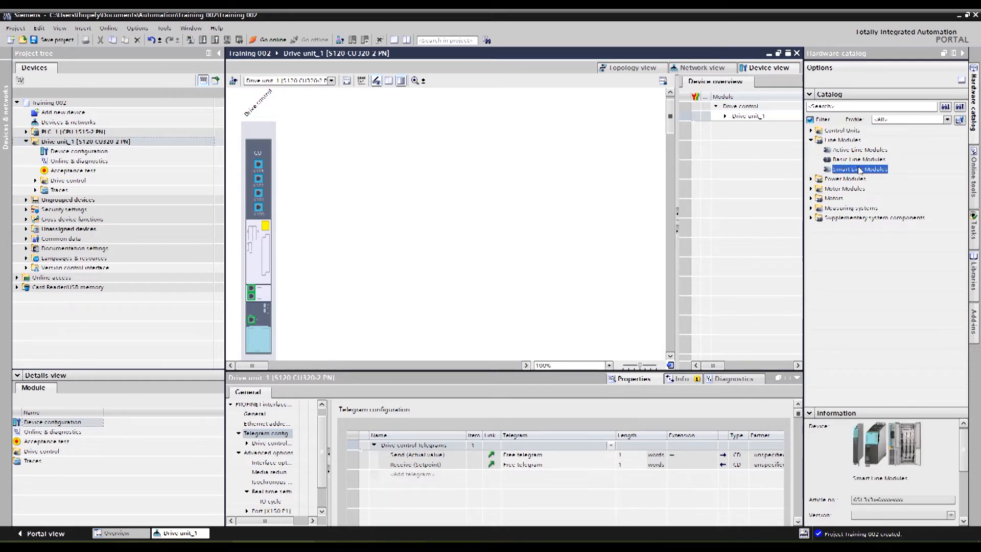
{"action": "left_click_drag", "start_coordinate": [862, 170], "coordinate": [312, 217]}
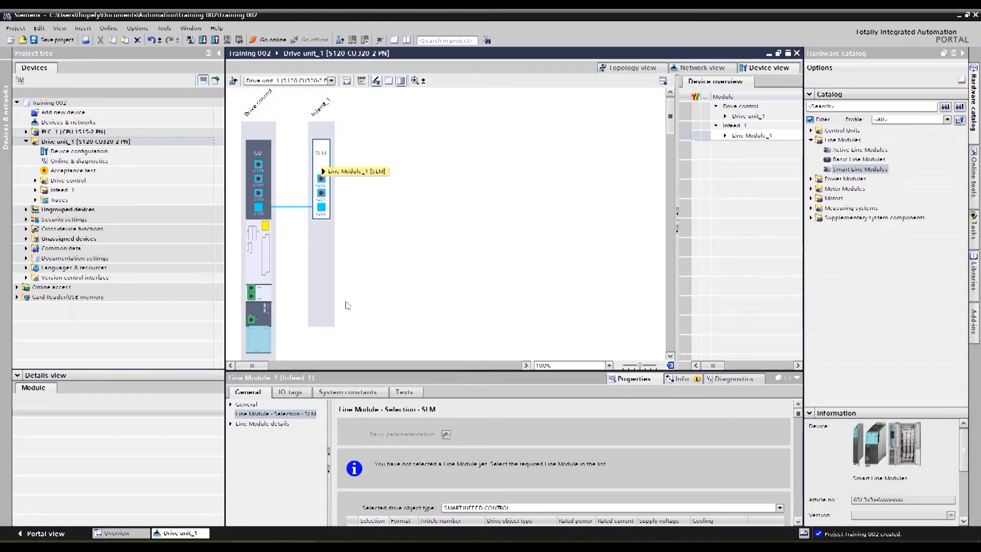
{"action": "scroll", "coordinate": [538, 470], "scroll_direction": "down", "scroll_amount": 3}
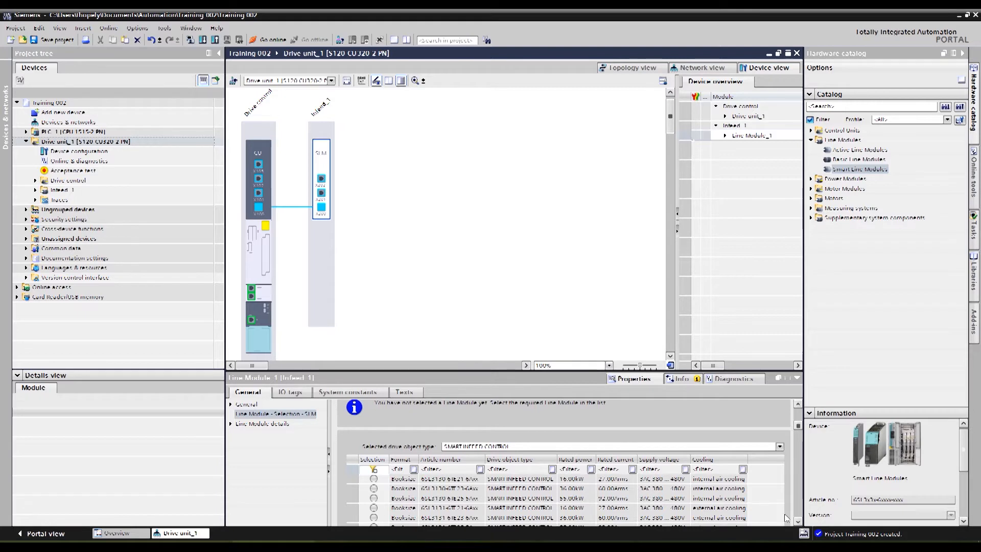
{"action": "scroll", "coordinate": [797, 521], "scroll_direction": "down", "scroll_amount": 4}
{"action": "scroll", "coordinate": [798, 521], "scroll_direction": "down", "scroll_amount": 3}
{"action": "left_click_drag", "start_coordinate": [798, 473], "coordinate": [798, 413]}
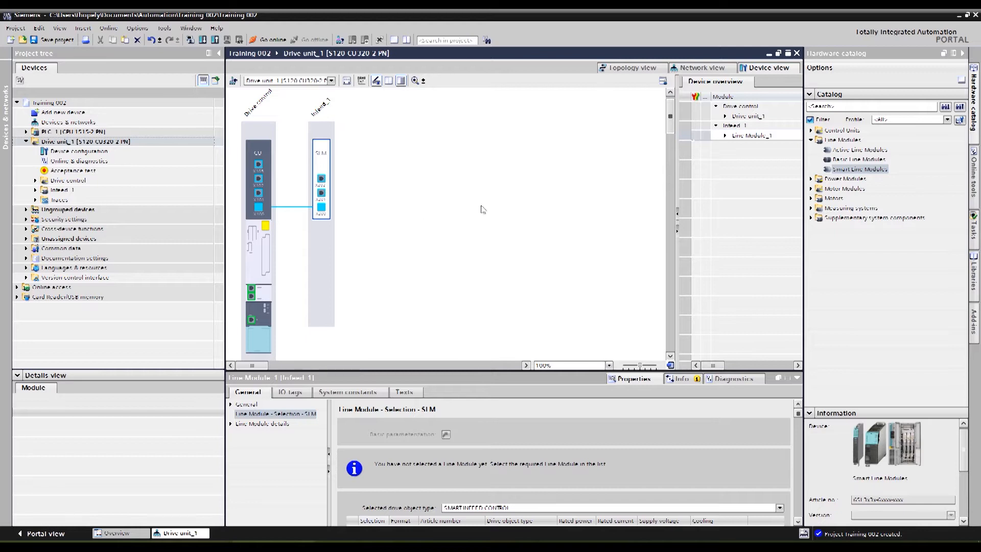
Delete the infeed containing the Smart Line Module from the drive unit.
{"action": "left_click", "coordinate": [318, 137]}
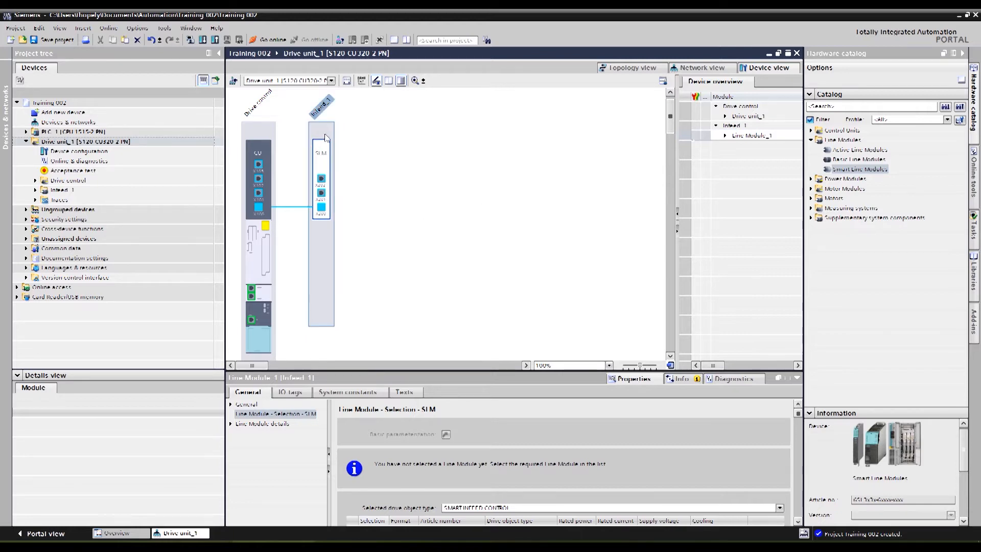
{"action": "right_click", "coordinate": [319, 137]}
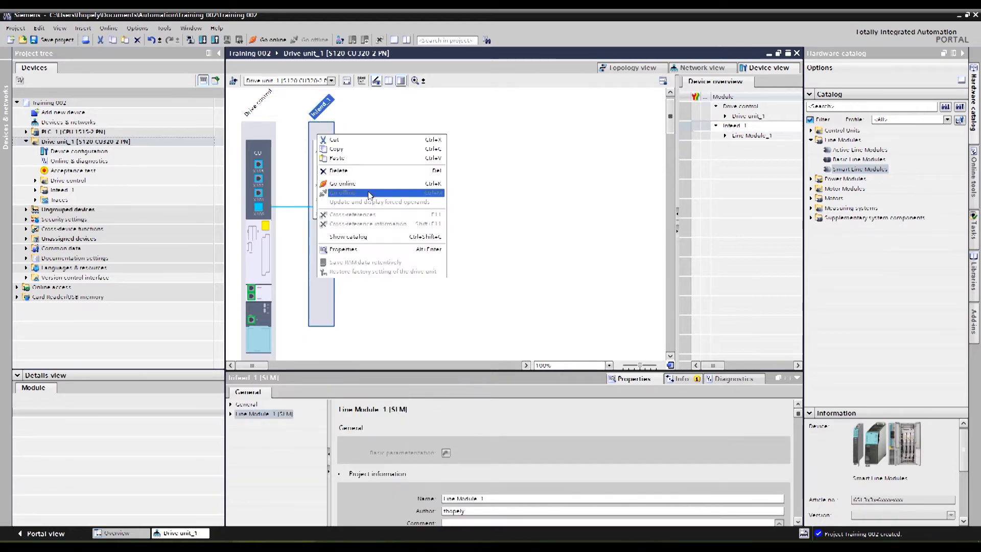
{"action": "left_click", "coordinate": [422, 194]}
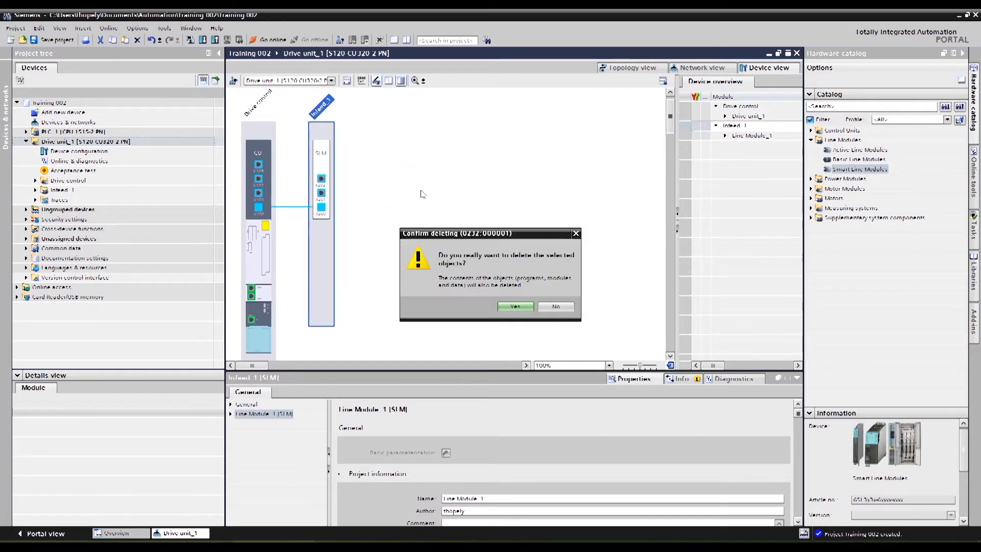
{"action": "left_click", "coordinate": [511, 307]}
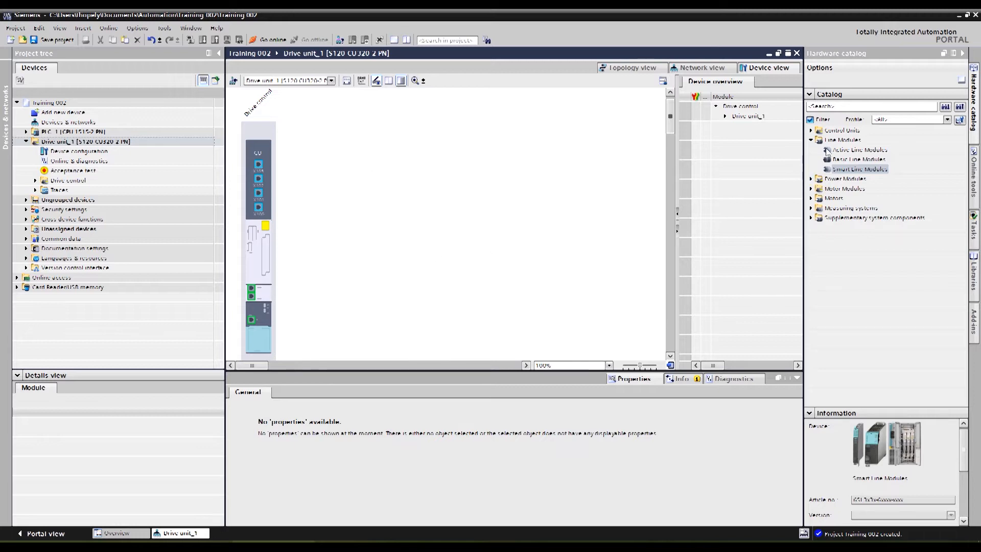
Insert a Smart Line Module into the drive unit and position its infeed close beside the control unit.
{"action": "left_click", "coordinate": [811, 141]}
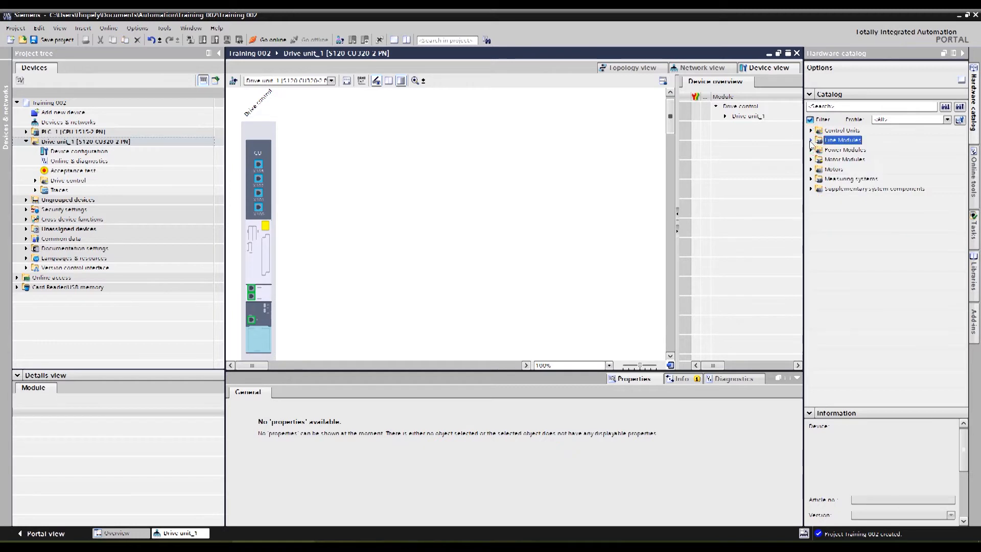
{"action": "left_click", "coordinate": [811, 140]}
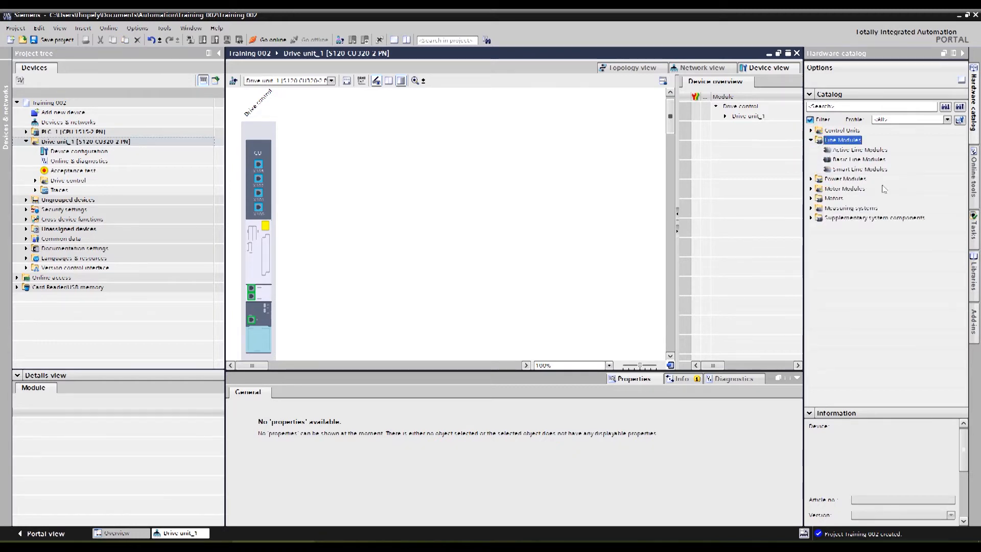
{"action": "left_click", "coordinate": [867, 170]}
{"action": "left_click_drag", "start_coordinate": [868, 173], "coordinate": [333, 212]}
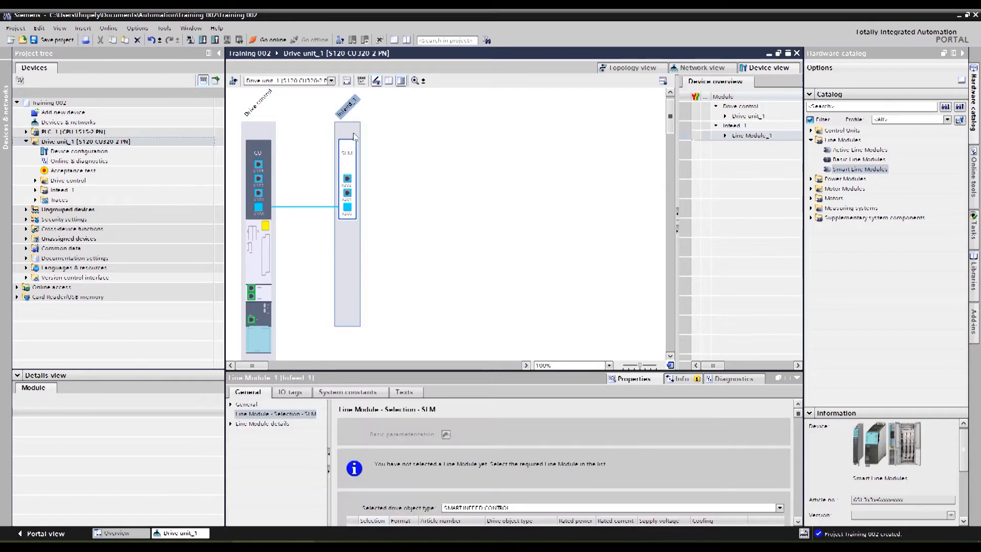
{"action": "left_click_drag", "start_coordinate": [353, 134], "coordinate": [298, 140]}
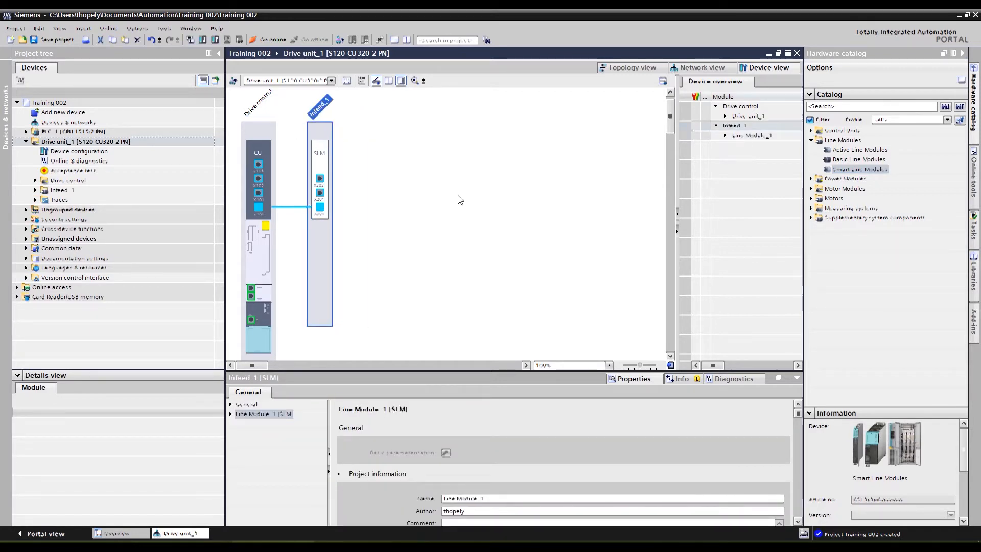
Insert a Double Motor Module beside the infeed and view the motor module selection of its second drive axis.
{"action": "left_click", "coordinate": [811, 140]}
{"action": "left_click", "coordinate": [811, 150]}
{"action": "left_click", "coordinate": [811, 150]}
{"action": "left_click", "coordinate": [811, 159]}
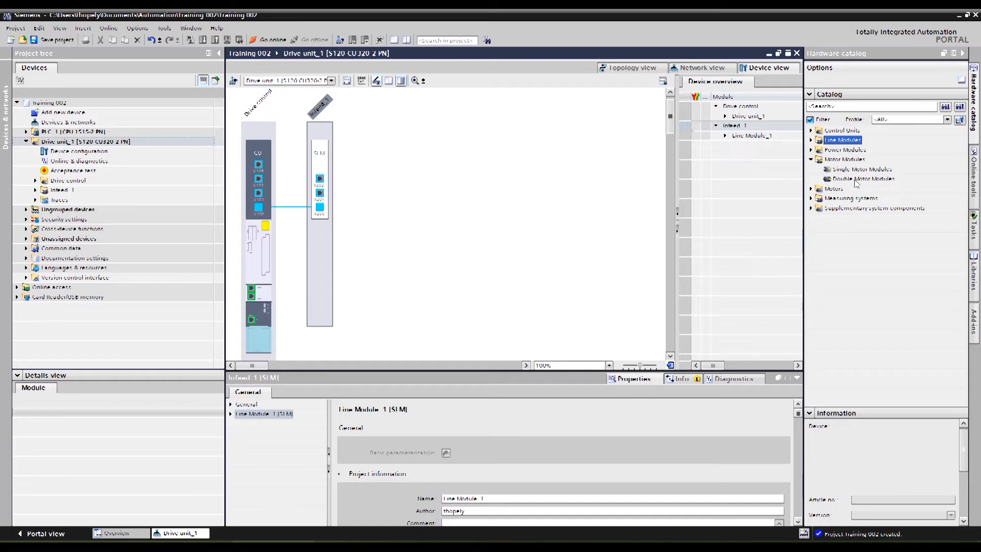
{"action": "left_click_drag", "start_coordinate": [853, 181], "coordinate": [468, 257]}
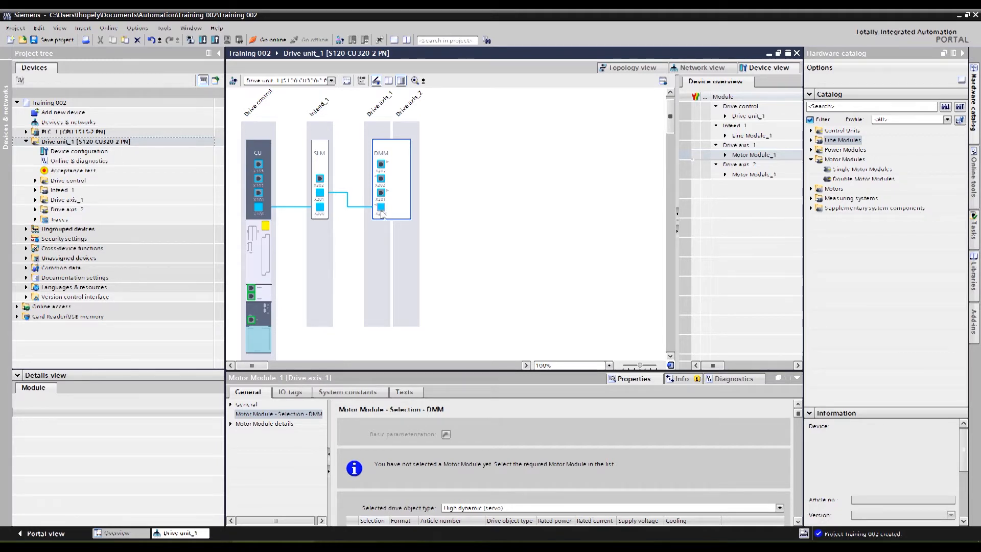
{"action": "left_click", "coordinate": [526, 256]}
{"action": "left_click", "coordinate": [405, 208]}
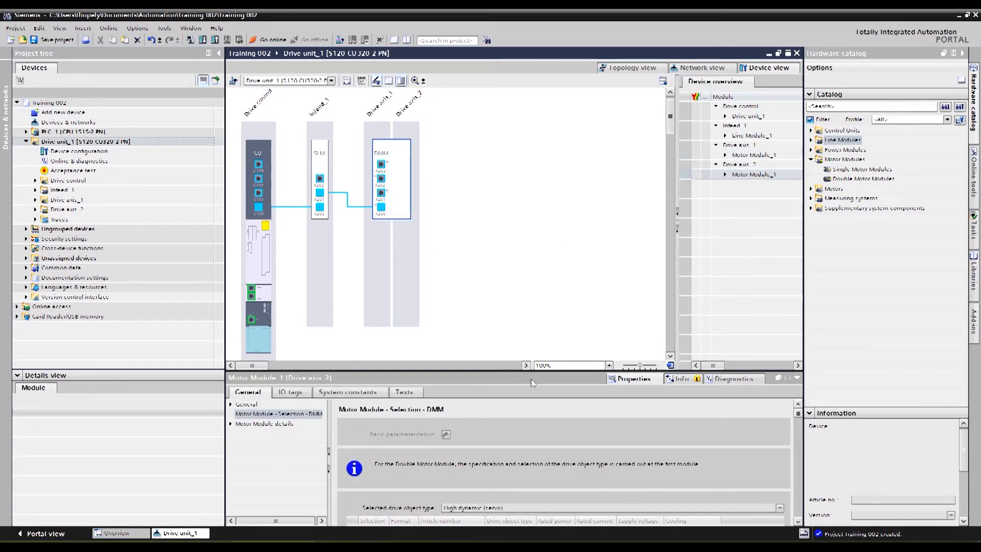
{"action": "scroll", "coordinate": [511, 444], "scroll_direction": "down", "scroll_amount": 4}
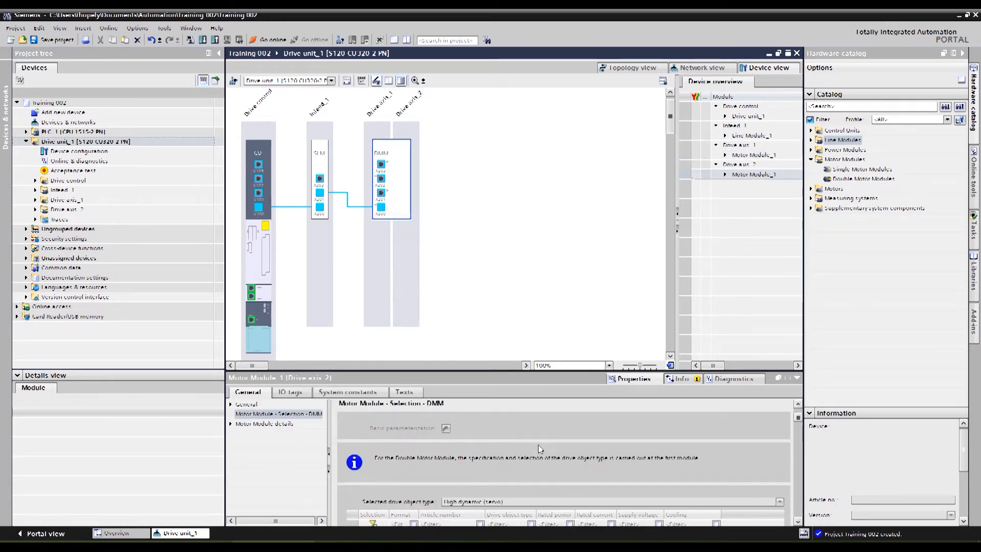
{"action": "scroll", "coordinate": [542, 475], "scroll_direction": "up", "scroll_amount": 3}
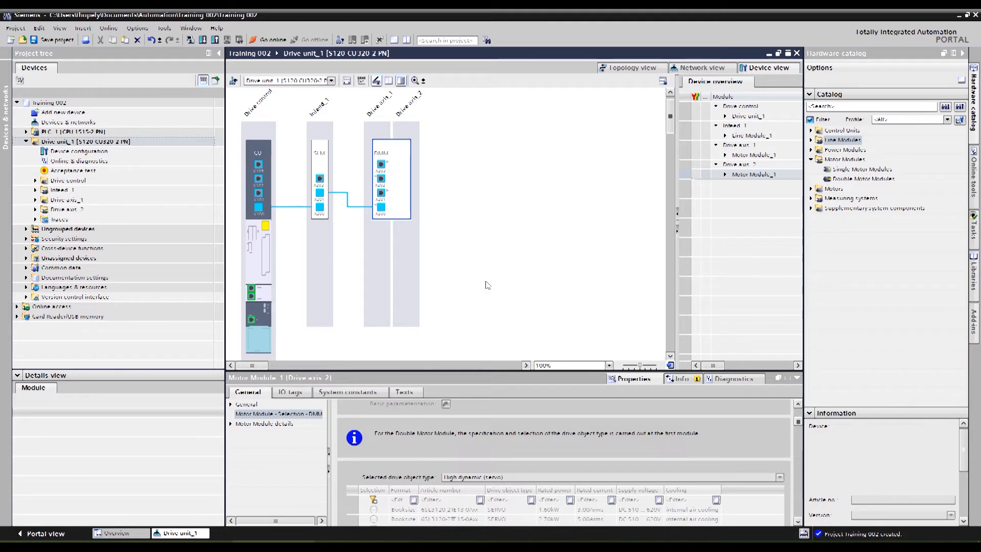
Delete the connections from the control unit to the line module and from the line module to the motor module.
{"action": "left_click", "coordinate": [294, 209]}
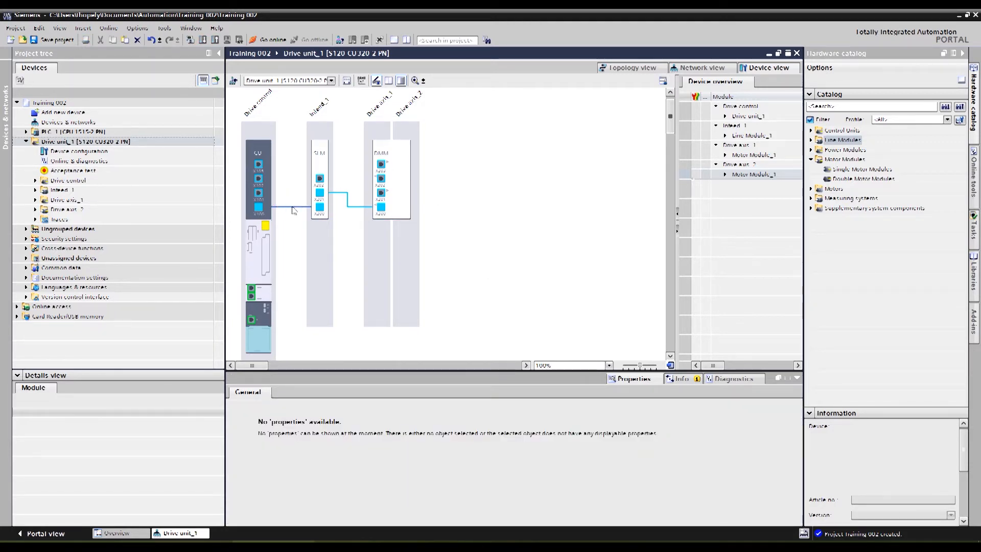
{"action": "right_click", "coordinate": [293, 207]}
{"action": "left_click", "coordinate": [334, 256]}
{"action": "right_click", "coordinate": [345, 198]}
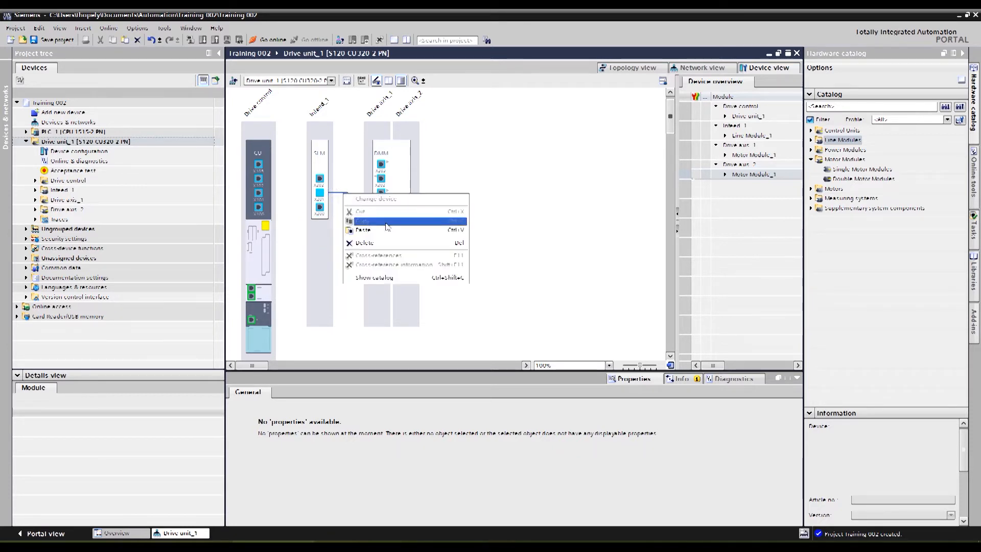
{"action": "left_click", "coordinate": [381, 243]}
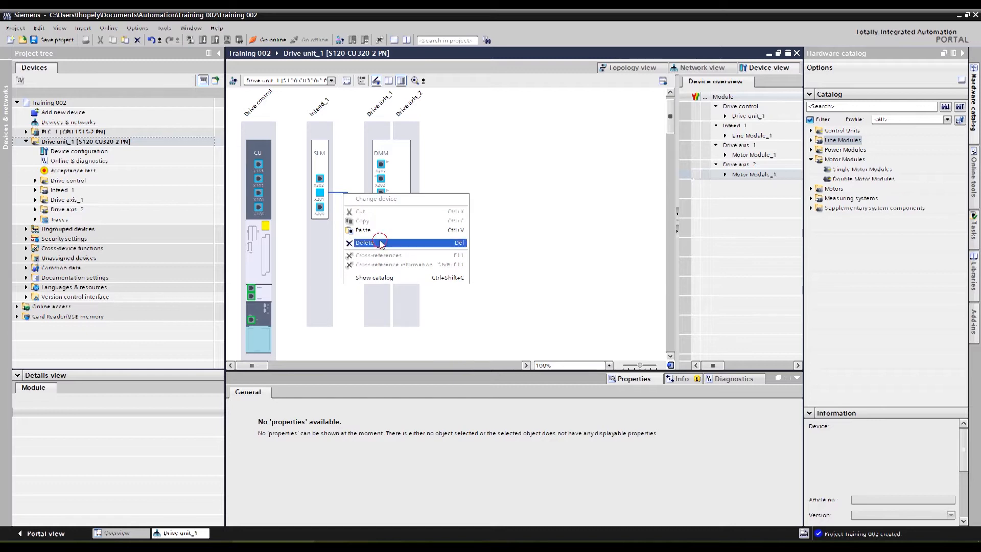
Connect the control unit's lowest DRIVE-CLiQ port to the lowest port of the Double Motor Module.
{"action": "left_click", "coordinate": [259, 209]}
{"action": "left_click_drag", "start_coordinate": [260, 210], "coordinate": [382, 209]}
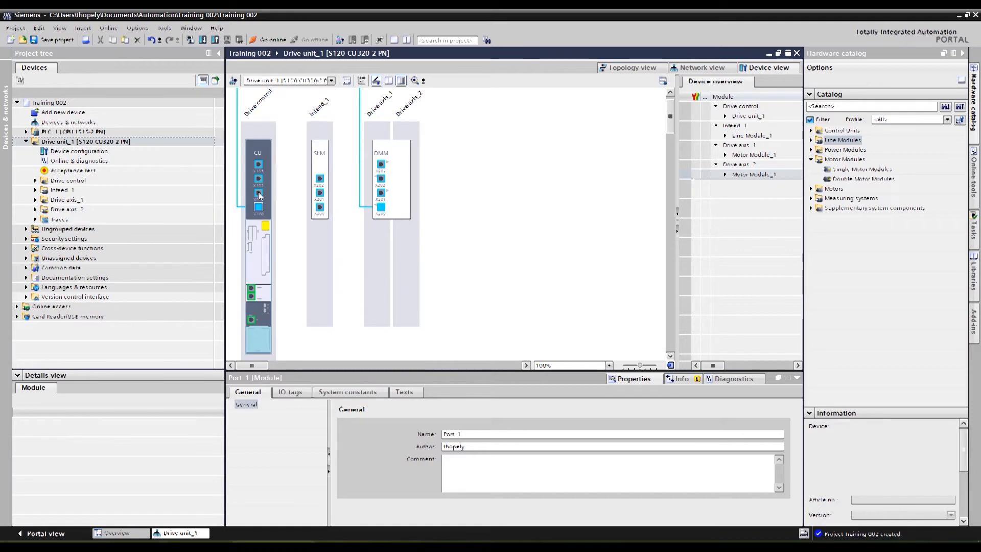
Connect the control unit's second-lowest DRIVE-CLiQ port to the lowest port of the Smart Line Module.
{"action": "left_click_drag", "start_coordinate": [259, 193], "coordinate": [320, 211]}
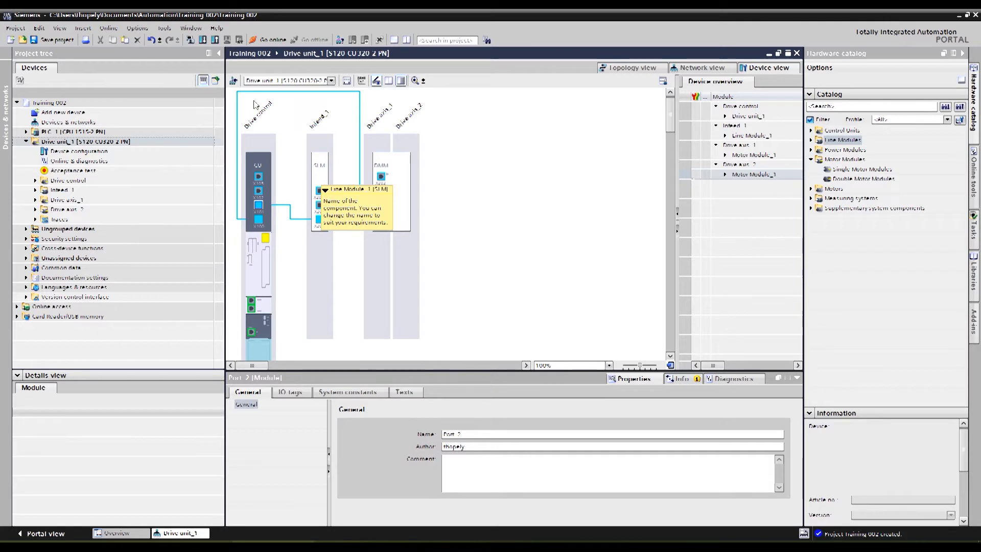
{"action": "left_click", "coordinate": [528, 254]}
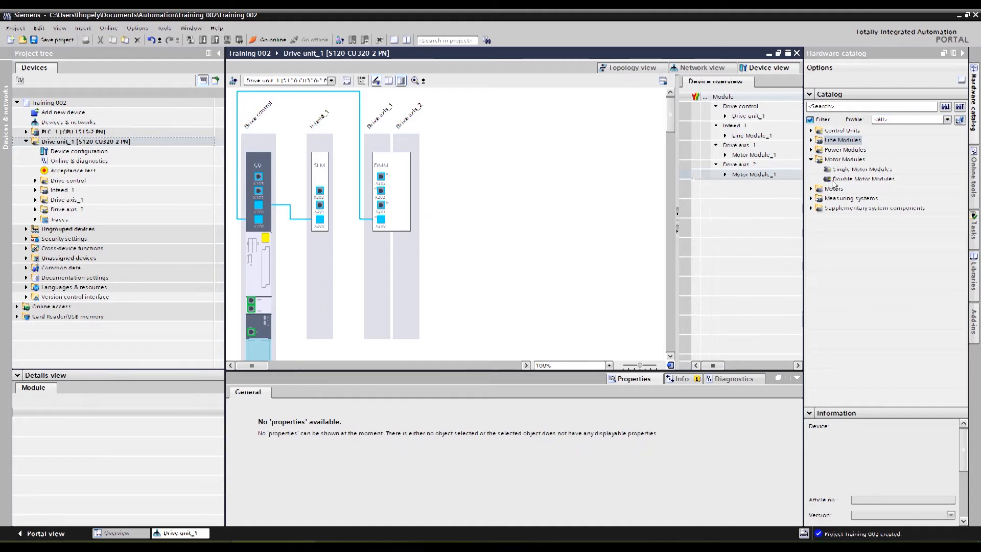
Insert a 1FK7 synchronous motor into each of the two drive axes beneath the Double Motor Module.
{"action": "left_click", "coordinate": [811, 159]}
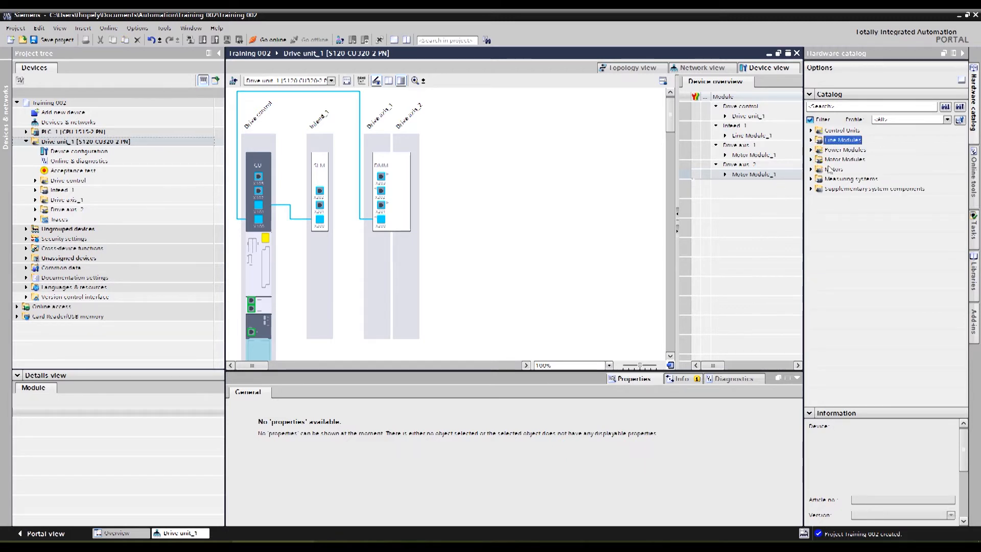
{"action": "left_click", "coordinate": [811, 170]}
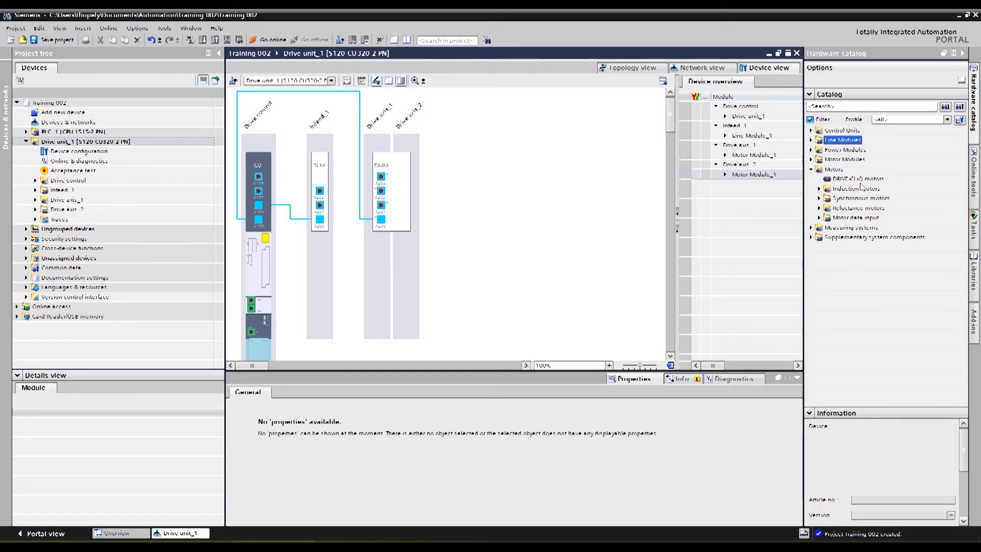
{"action": "left_click", "coordinate": [819, 198]}
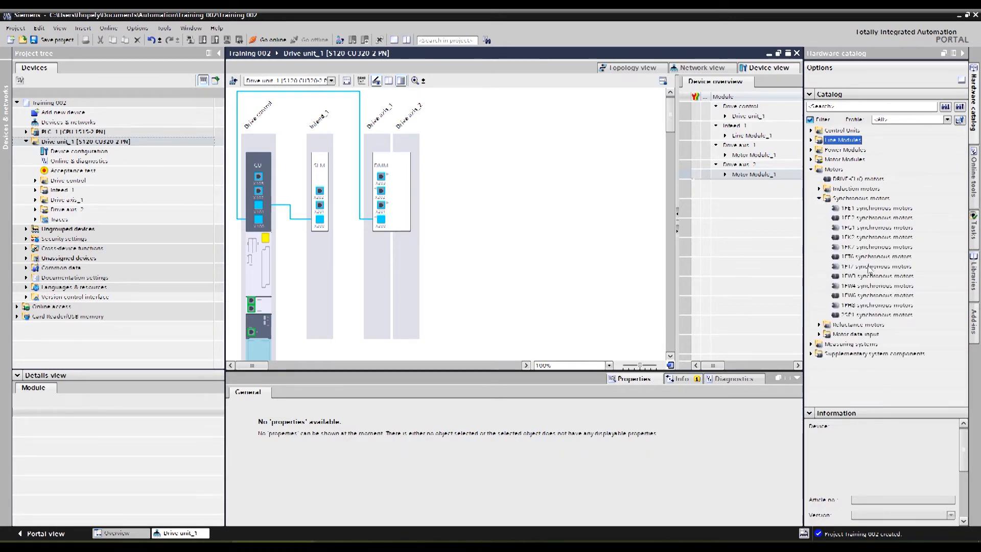
{"action": "left_click", "coordinate": [863, 249]}
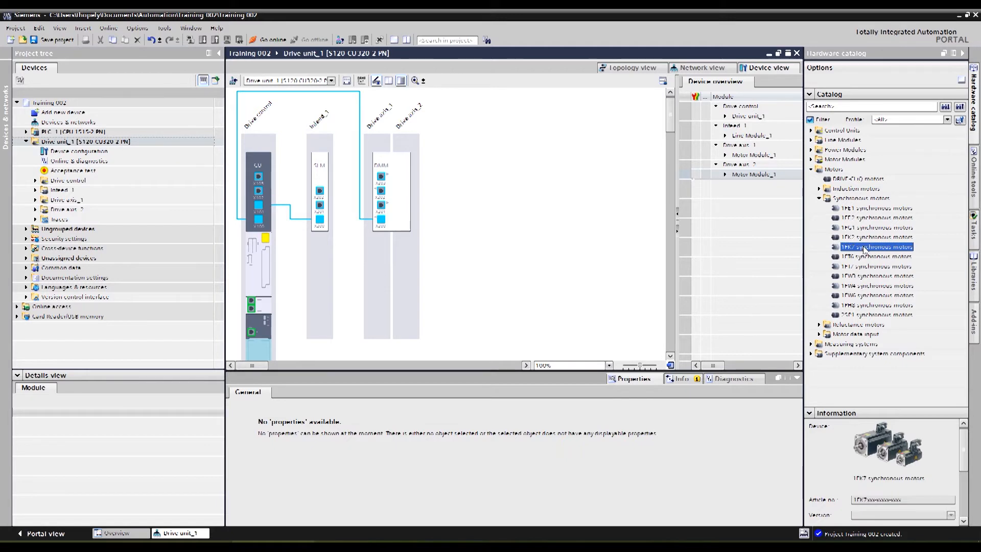
{"action": "left_click_drag", "start_coordinate": [863, 249], "coordinate": [383, 276]}
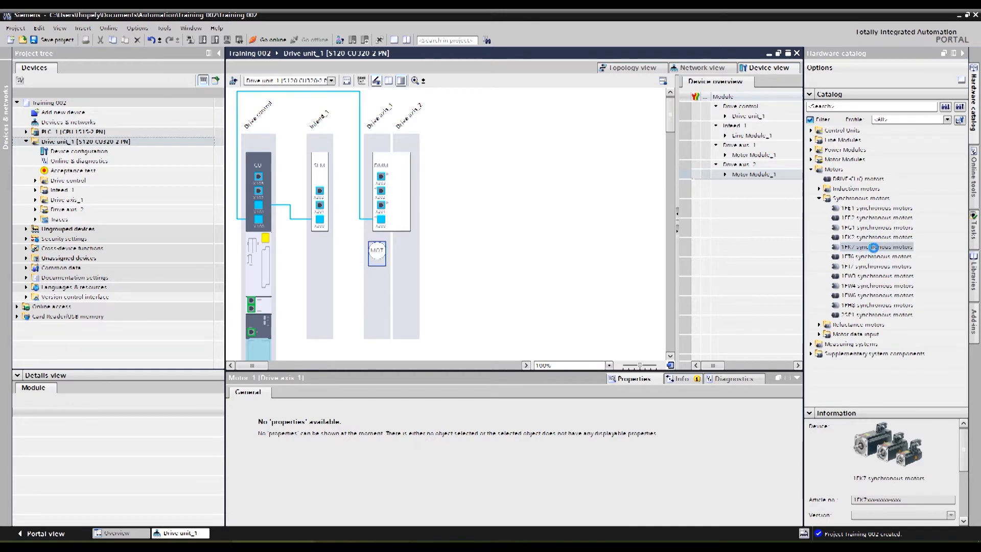
{"action": "left_click_drag", "start_coordinate": [877, 246], "coordinate": [409, 259]}
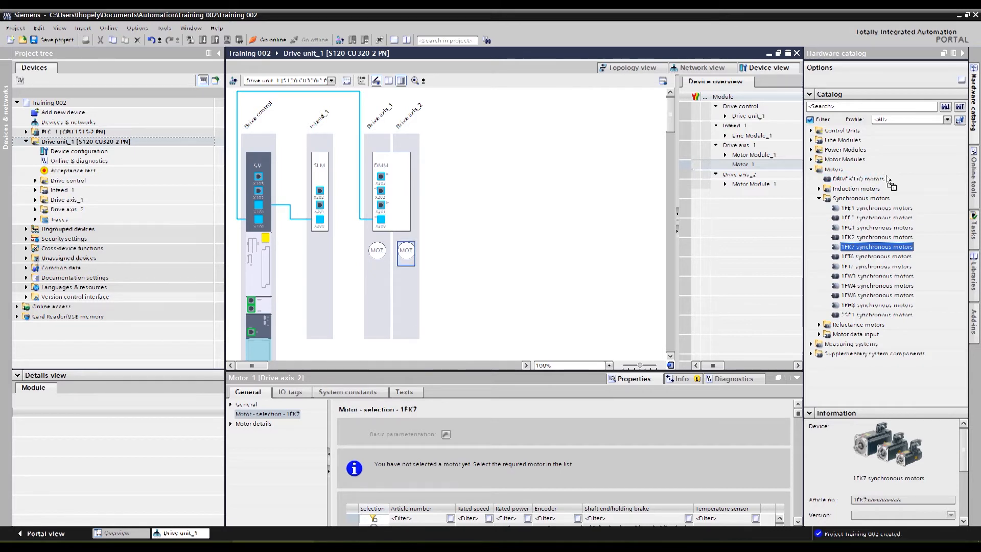
{"action": "left_click", "coordinate": [858, 179]}
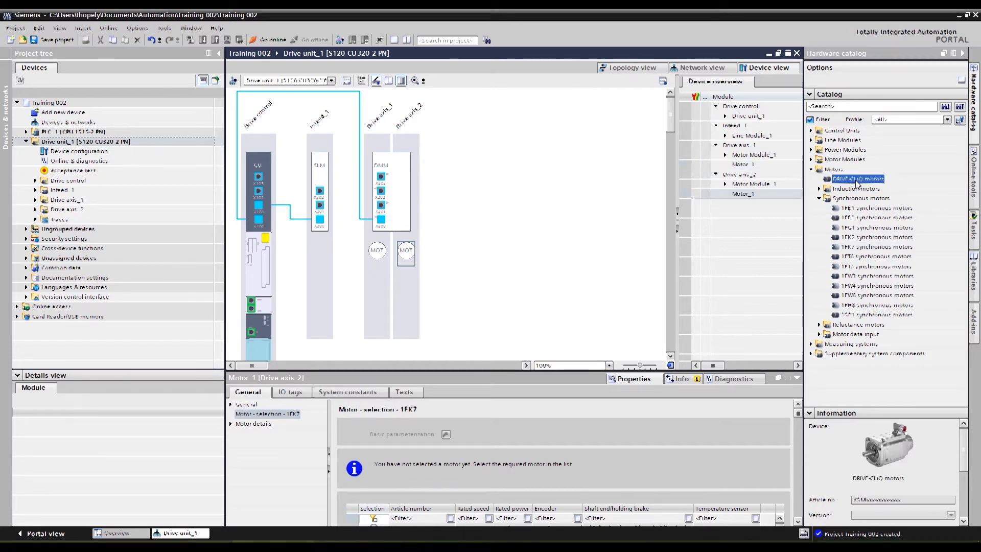
{"action": "left_click", "coordinate": [527, 288]}
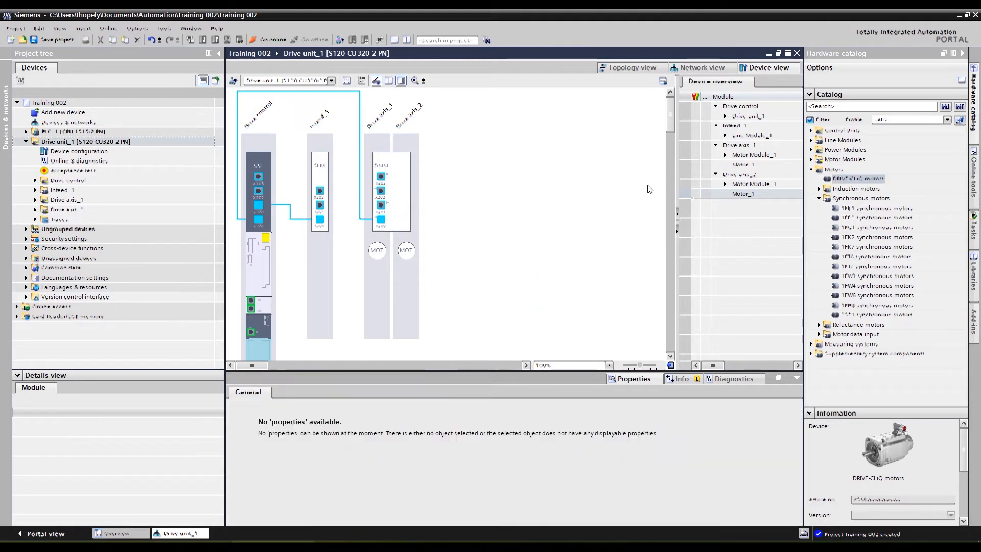
Specify the Smart Line Module as the 16.00 kW, 27.00 Arms Booksize type, article number 6SL3130-6TE21-6Axx.
{"action": "left_click", "coordinate": [321, 177]}
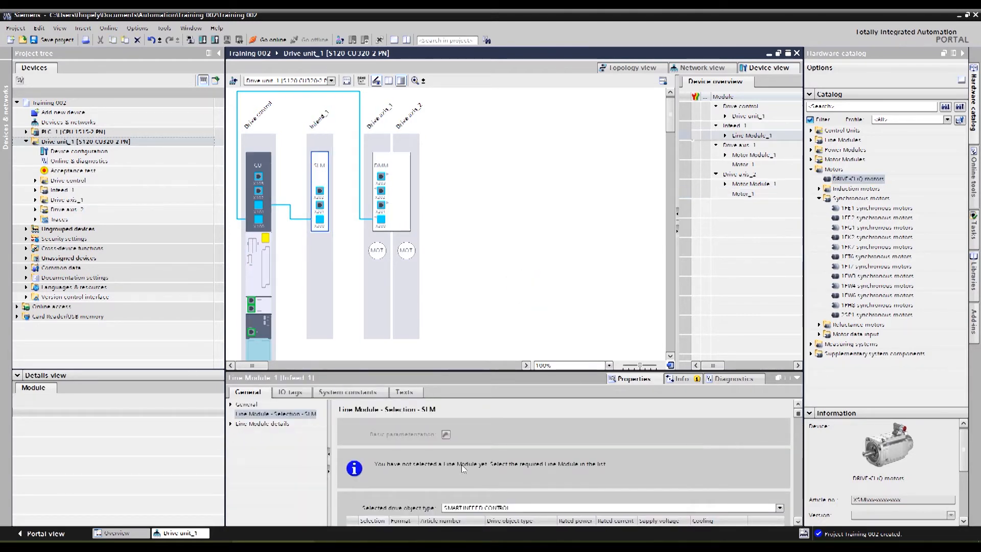
{"action": "scroll", "coordinate": [722, 461], "scroll_direction": "down", "scroll_amount": 3}
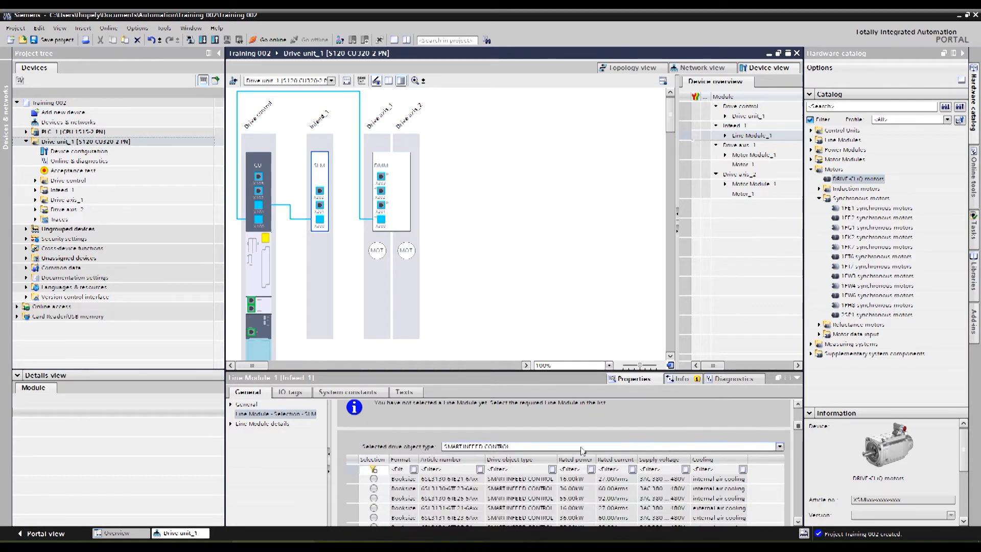
{"action": "left_click", "coordinate": [373, 479]}
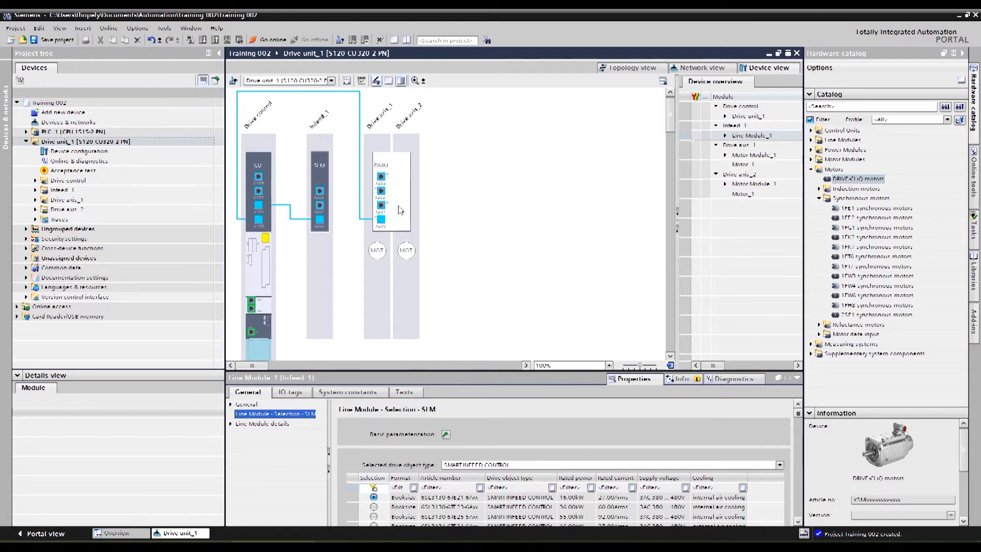
Specify the Double Motor Module as the first listed 1.60 kW, 3.00 Arms Booksize type with internal air cooling.
{"action": "left_click", "coordinate": [382, 298]}
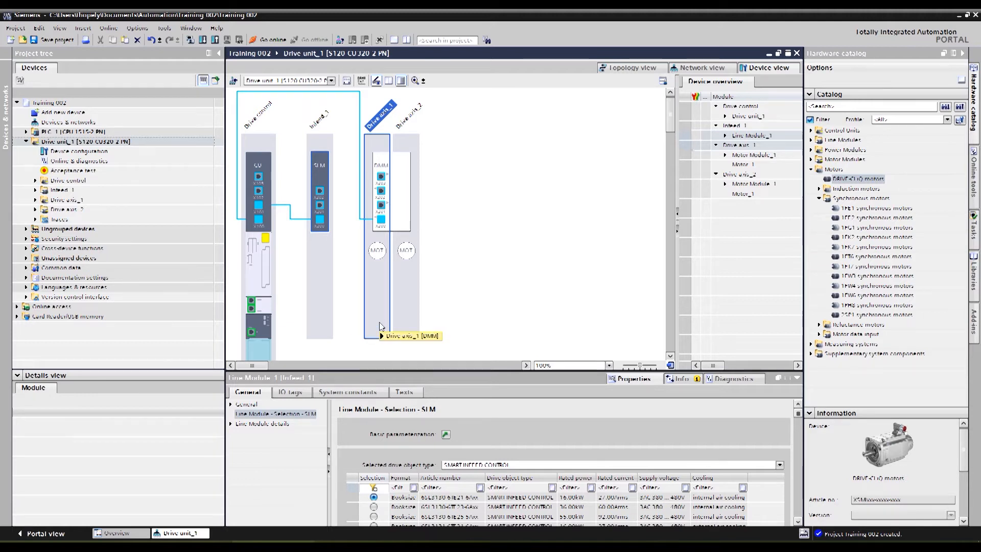
{"action": "left_click", "coordinate": [379, 326]}
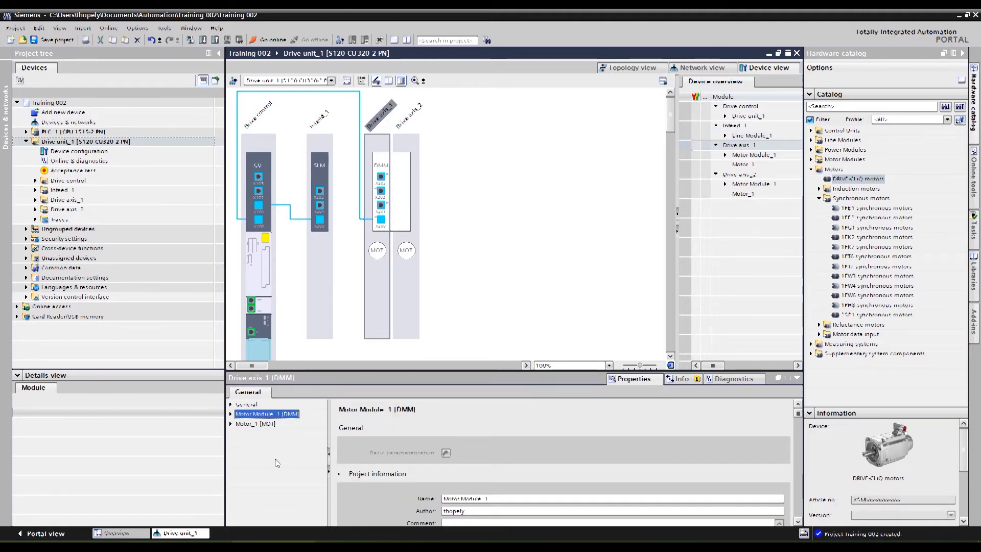
{"action": "scroll", "coordinate": [416, 470], "scroll_direction": "down", "scroll_amount": 10}
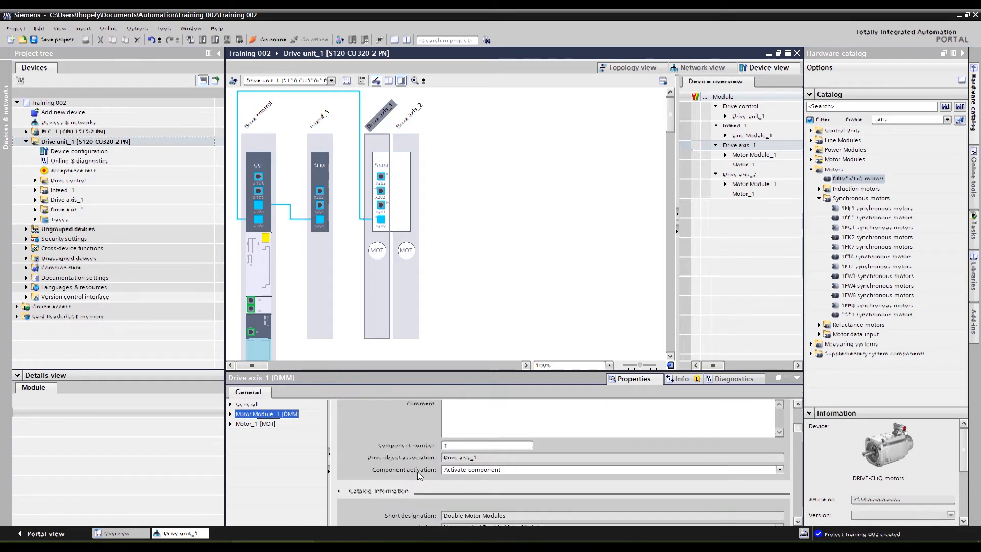
{"action": "scroll", "coordinate": [424, 472], "scroll_direction": "down", "scroll_amount": 3}
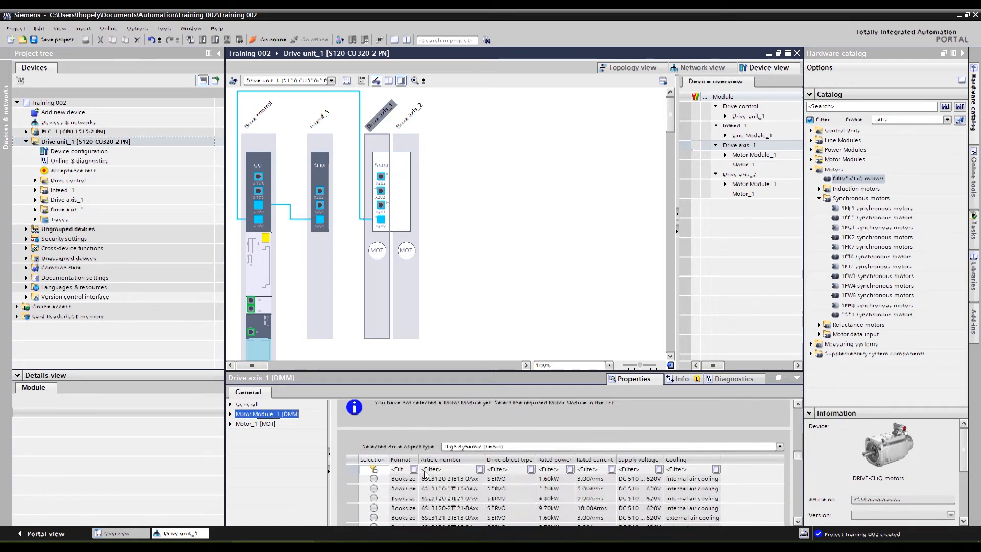
{"action": "left_click", "coordinate": [373, 479]}
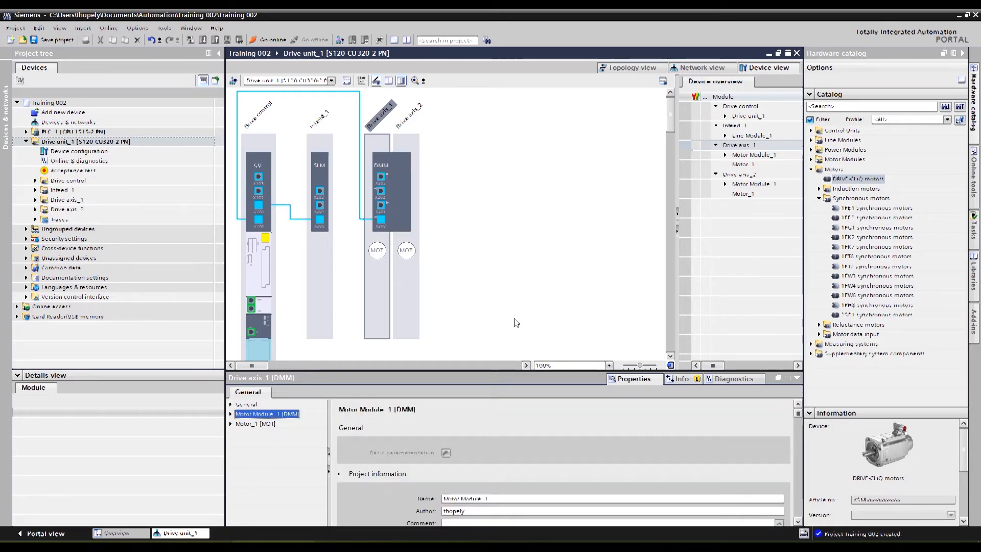
{"action": "left_click", "coordinate": [438, 252]}
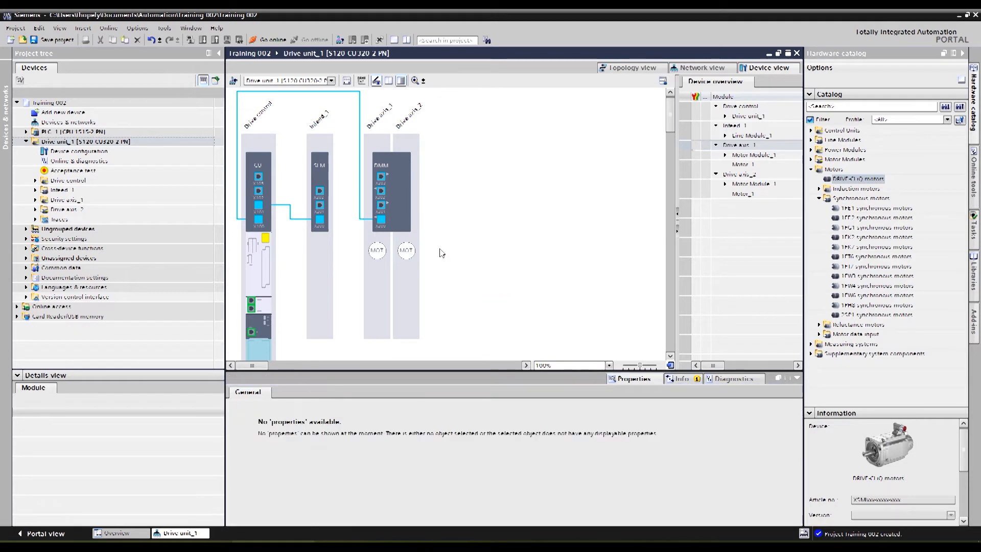
Filter the 1FK7 motor list of the first drive axis by article number 1fk7032.
{"action": "left_click", "coordinate": [377, 252]}
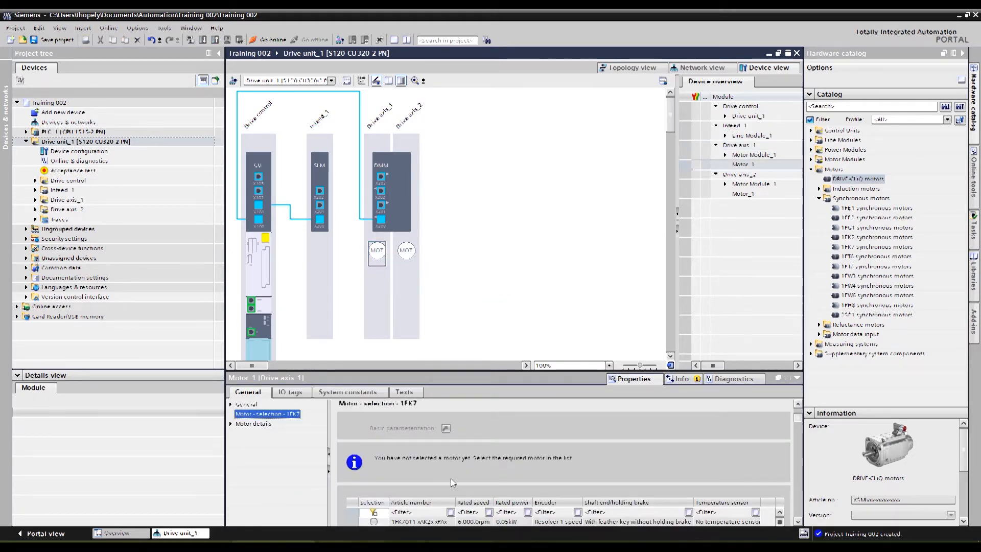
{"action": "scroll", "coordinate": [450, 478], "scroll_direction": "down", "scroll_amount": 3}
{"action": "left_click", "coordinate": [419, 457]}
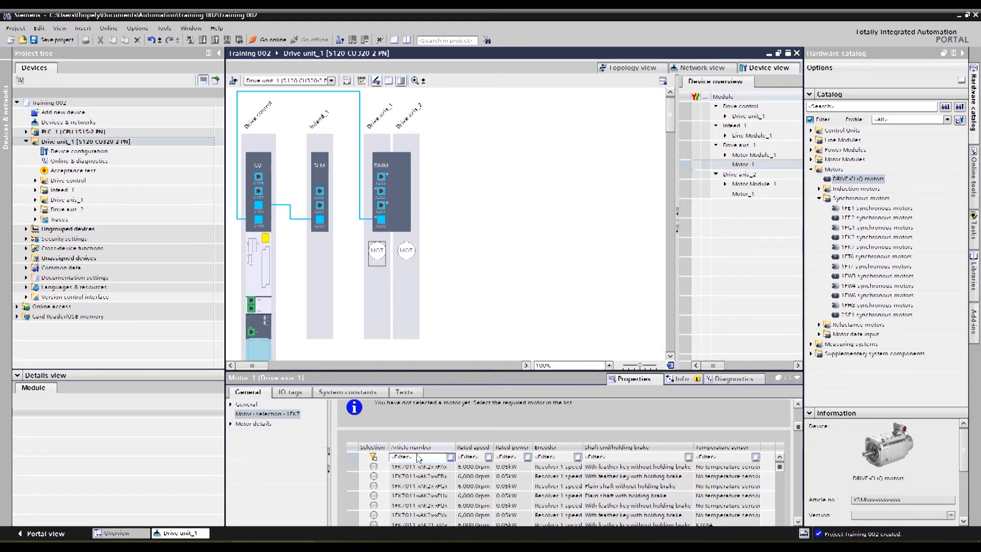
{"action": "type", "text": "1"}
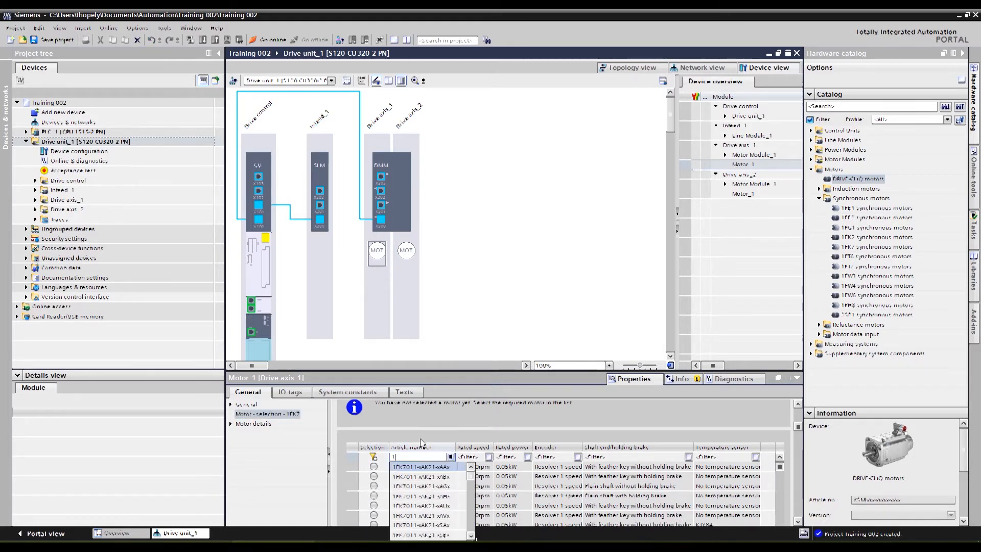
{"action": "type", "text": "FK"}
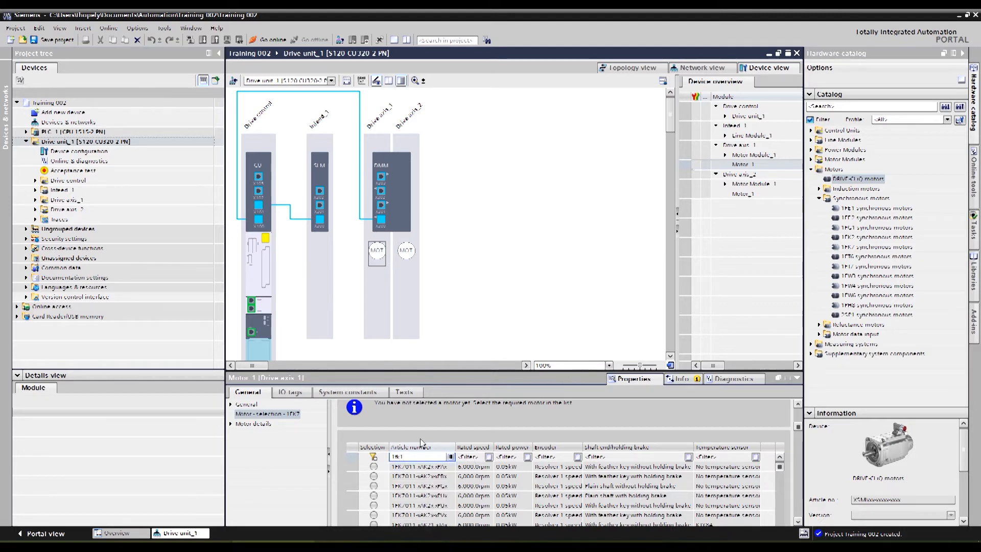
{"action": "type", "text": "7032"}
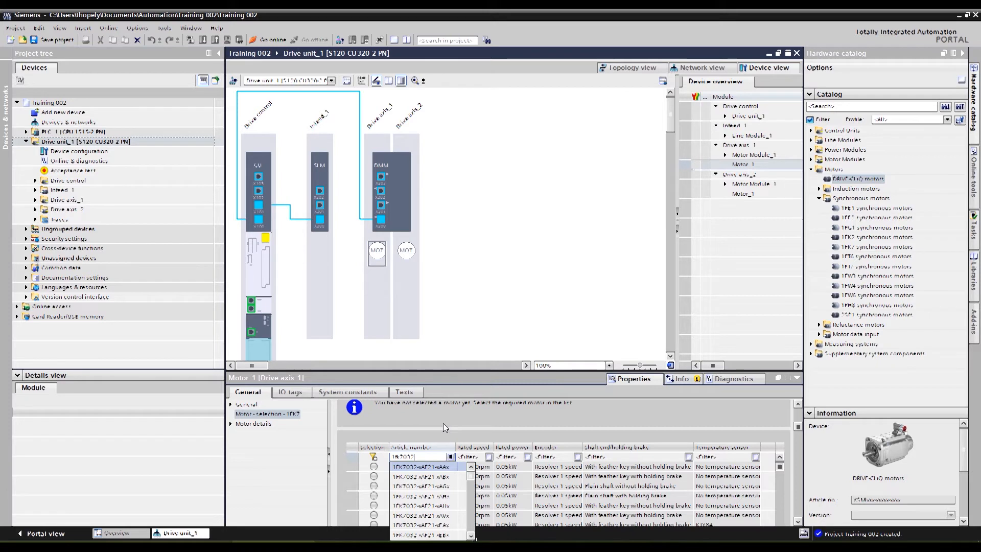
{"action": "key", "text": "Return"}
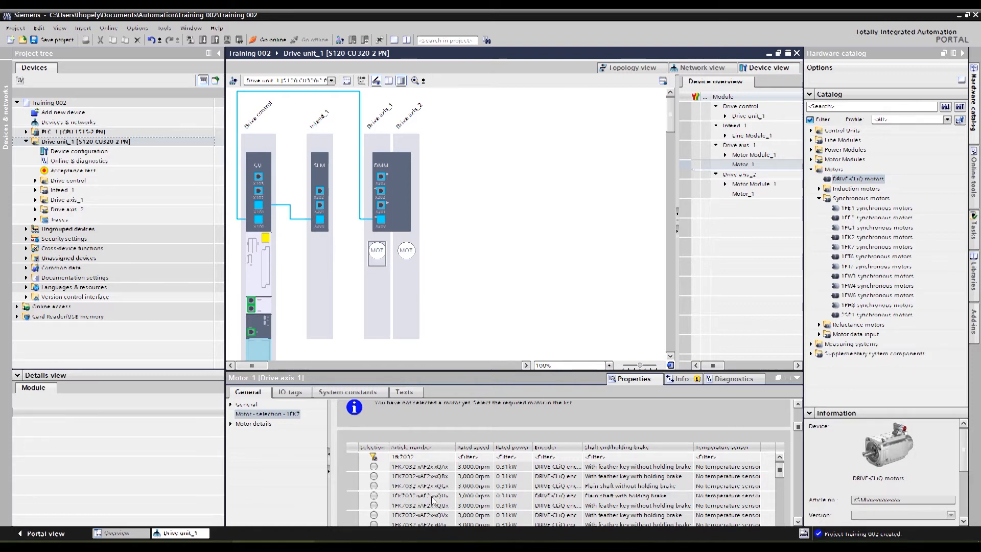
Filter the first axis's motor list to a rated speed of 6,000 rpm.
{"action": "left_click", "coordinate": [483, 458]}
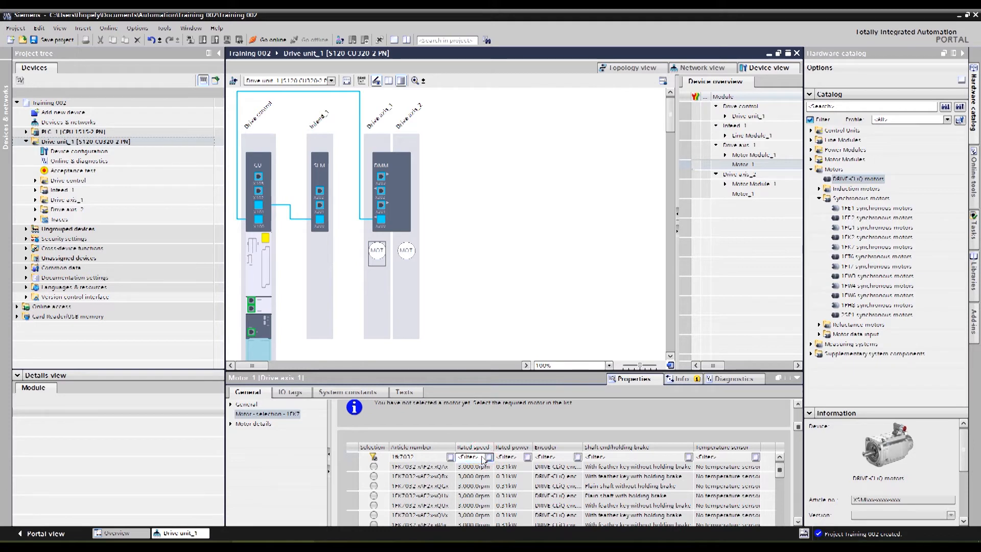
{"action": "left_click", "coordinate": [489, 458]}
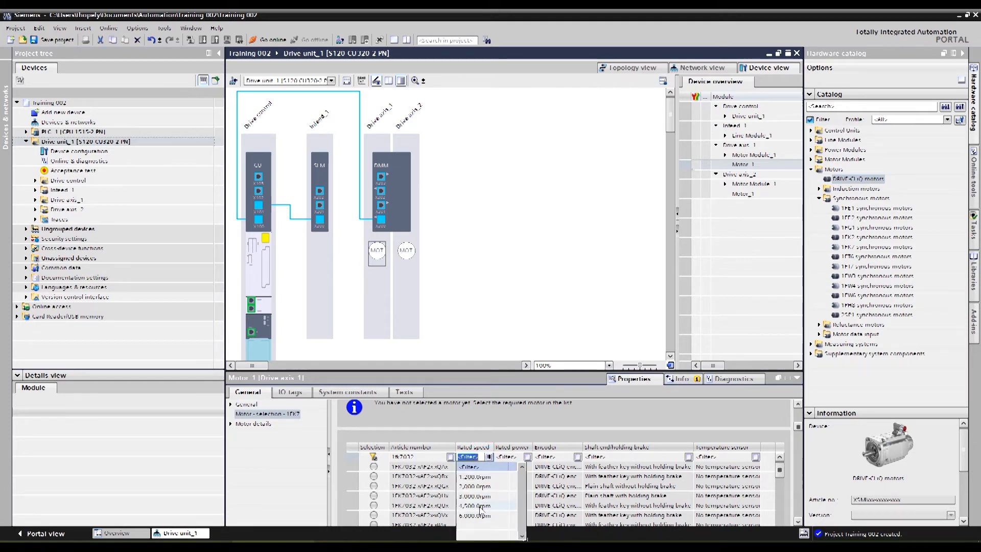
{"action": "left_click", "coordinate": [475, 495]}
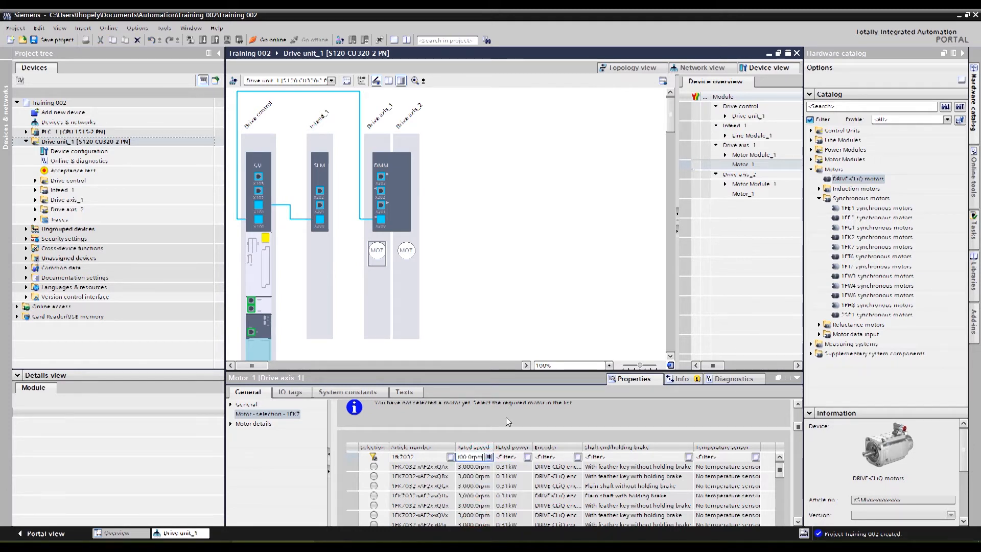
{"action": "left_click", "coordinate": [529, 414]}
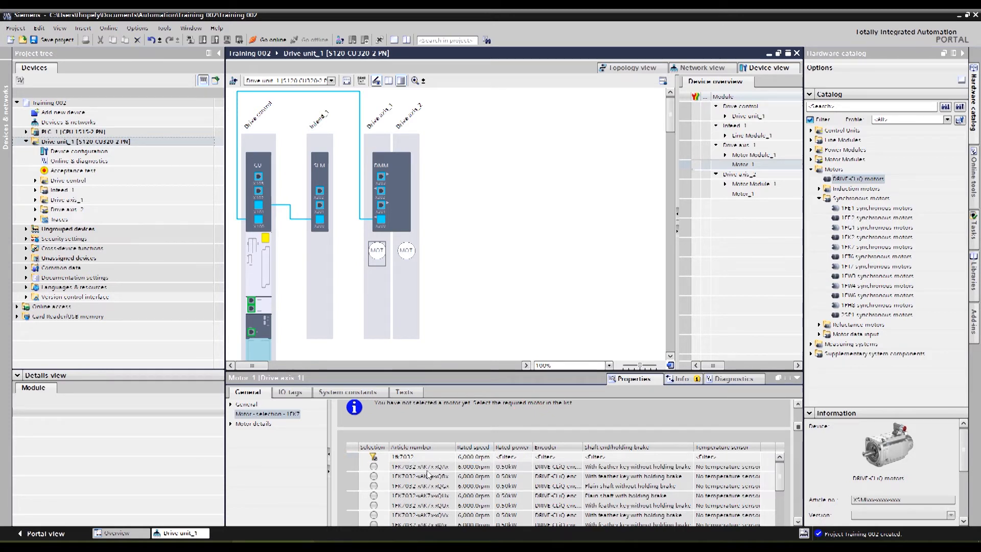
Assign the first axis the 1FK7032 motor with DRIVE-CLiQ encoder AM20, Multiturn 4096, and plain shaft without holding brake.
{"action": "left_click", "coordinate": [797, 521]}
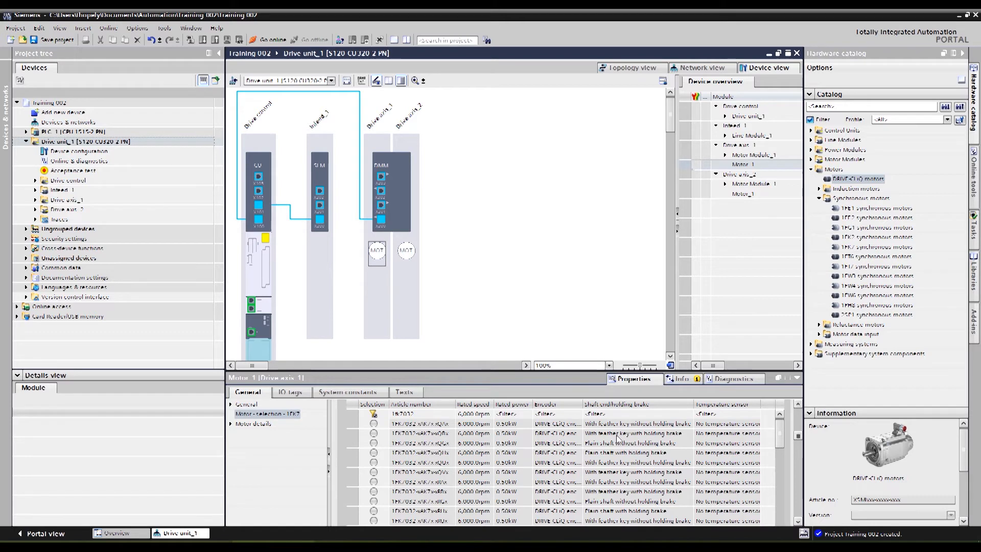
{"action": "left_click_drag", "start_coordinate": [583, 405], "coordinate": [648, 405]}
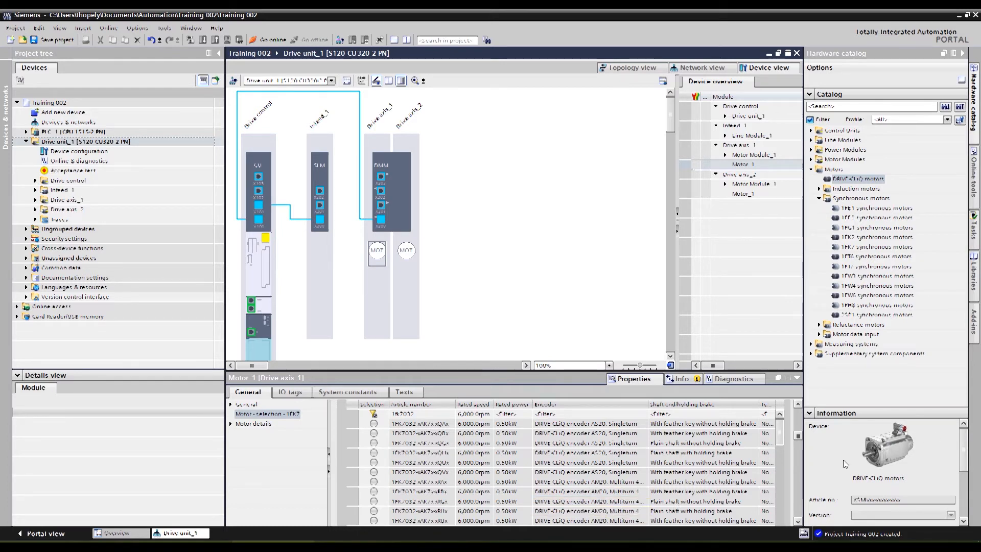
{"action": "left_click", "coordinate": [609, 504]}
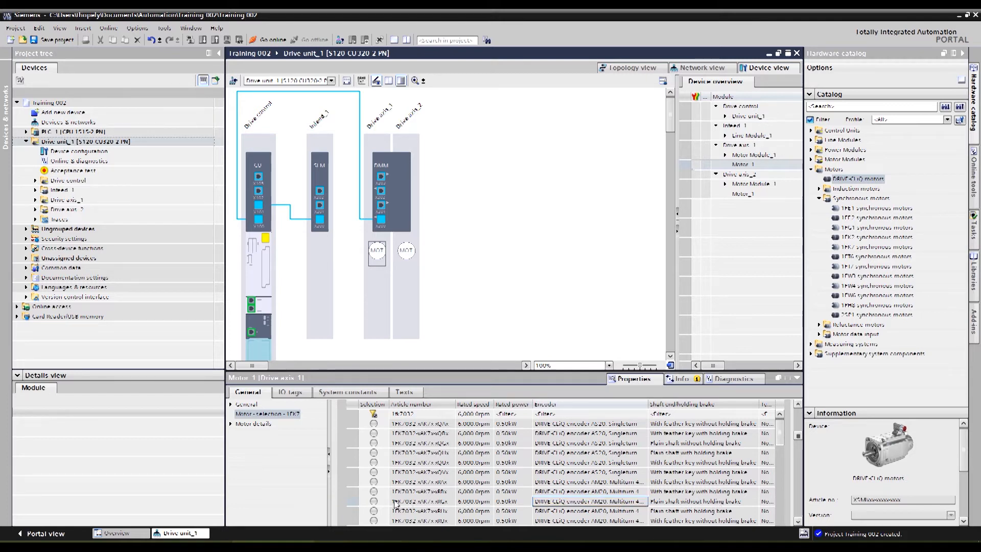
{"action": "left_click", "coordinate": [374, 501]}
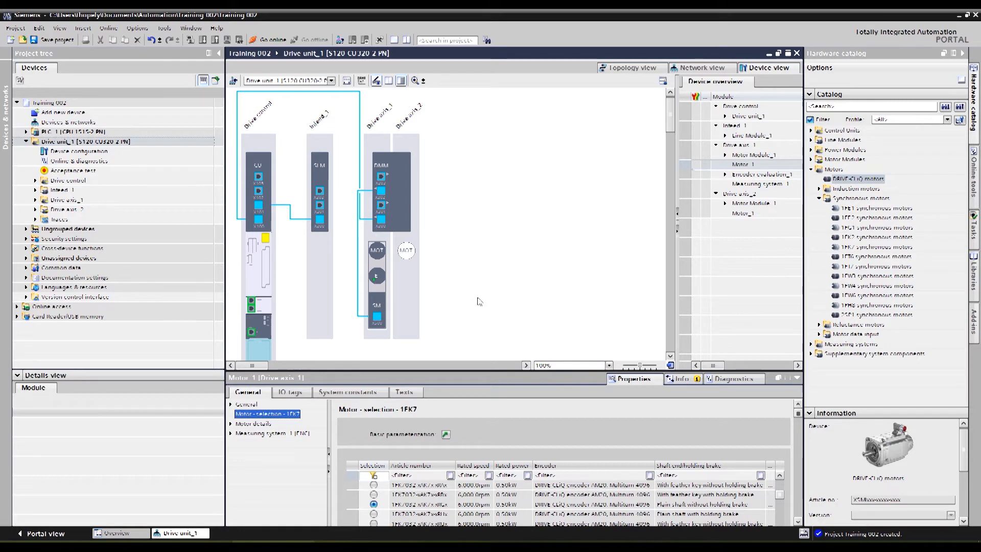
Filter the 1FK7 motor list of the second drive axis by article number 1FK7032.
{"action": "left_click", "coordinate": [410, 255]}
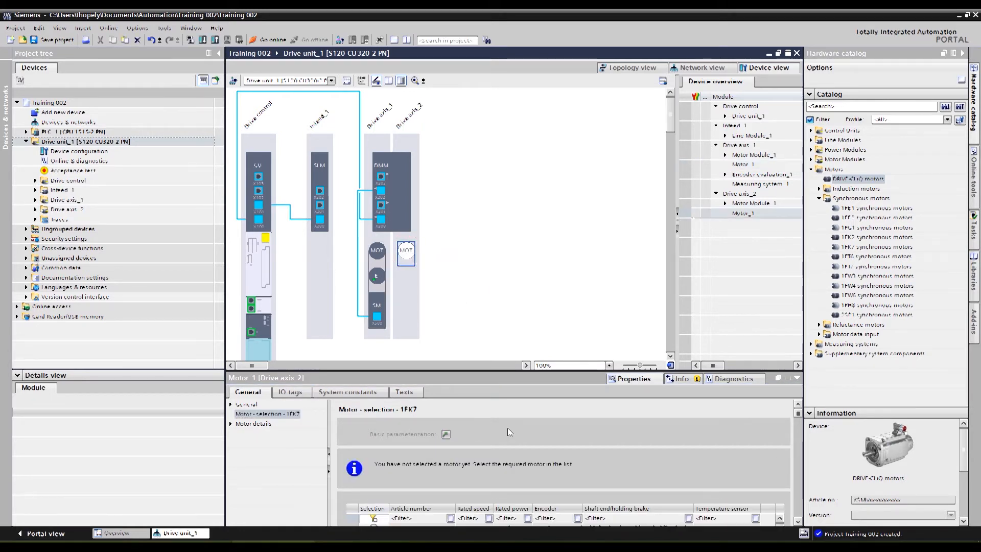
{"action": "scroll", "coordinate": [547, 421], "scroll_direction": "down", "scroll_amount": 1}
{"action": "scroll", "coordinate": [502, 443], "scroll_direction": "down", "scroll_amount": 1}
{"action": "left_click", "coordinate": [425, 458]}
{"action": "double_click", "coordinate": [423, 458]}
{"action": "type", "text": "1"}
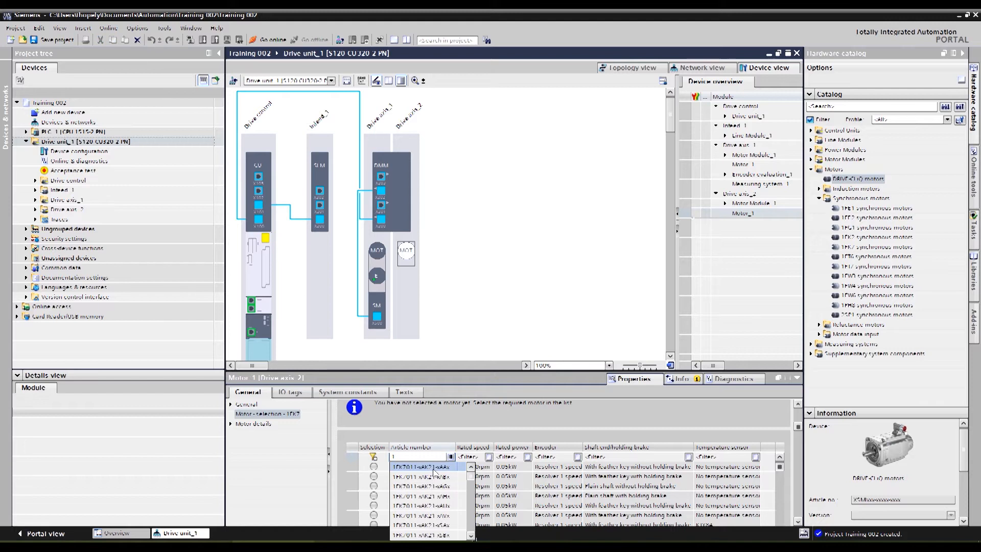
{"action": "type", "text": "fk07"}
{"action": "type", "text": "1"}
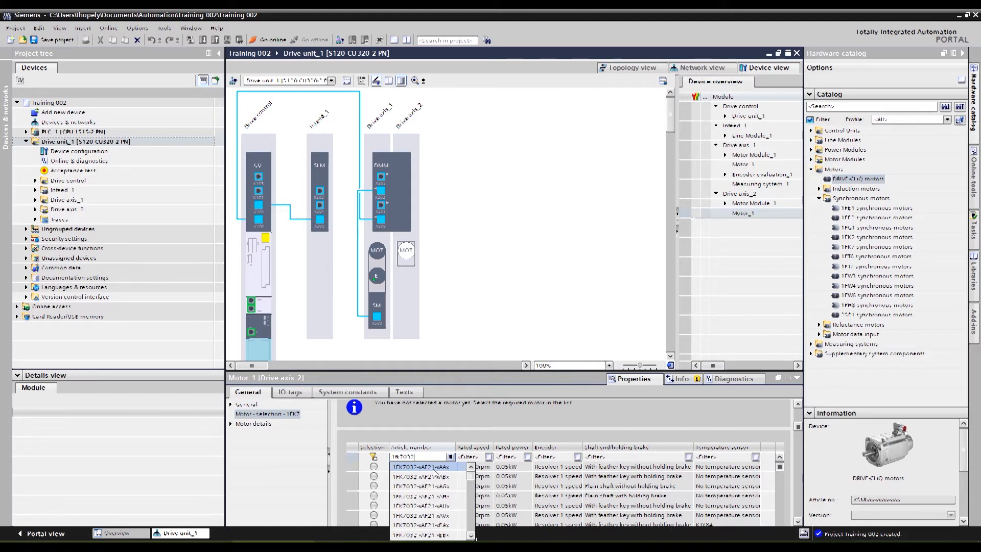
{"action": "left_click", "coordinate": [434, 468]}
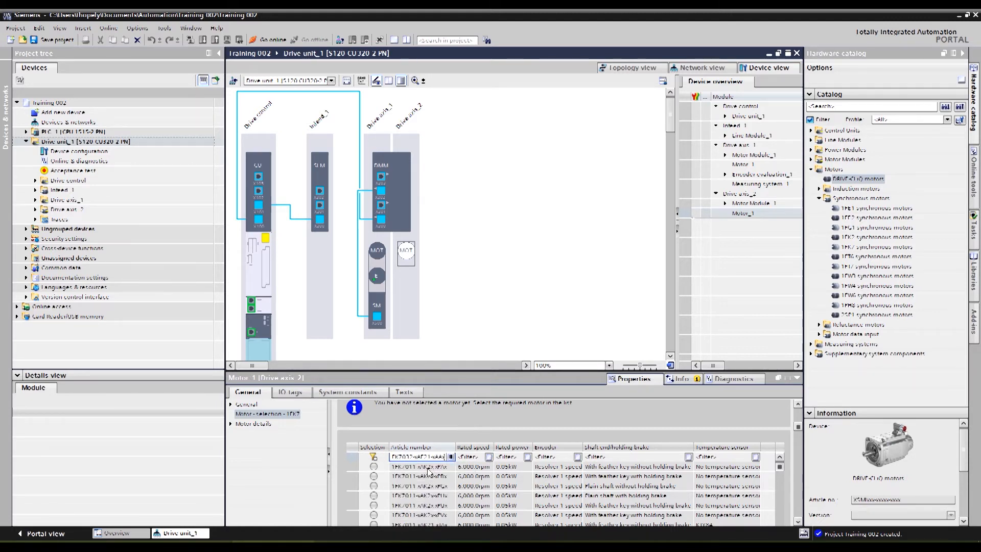
{"action": "key", "text": "BackSpace"}
{"action": "key", "text": "BackSpace"}
{"action": "key", "text": "BackSpace"}
{"action": "key", "text": "BackSpace"}
{"action": "key", "text": "BackSpace"}
{"action": "key", "text": "BackSpace"}
{"action": "key", "text": "BackSpace"}
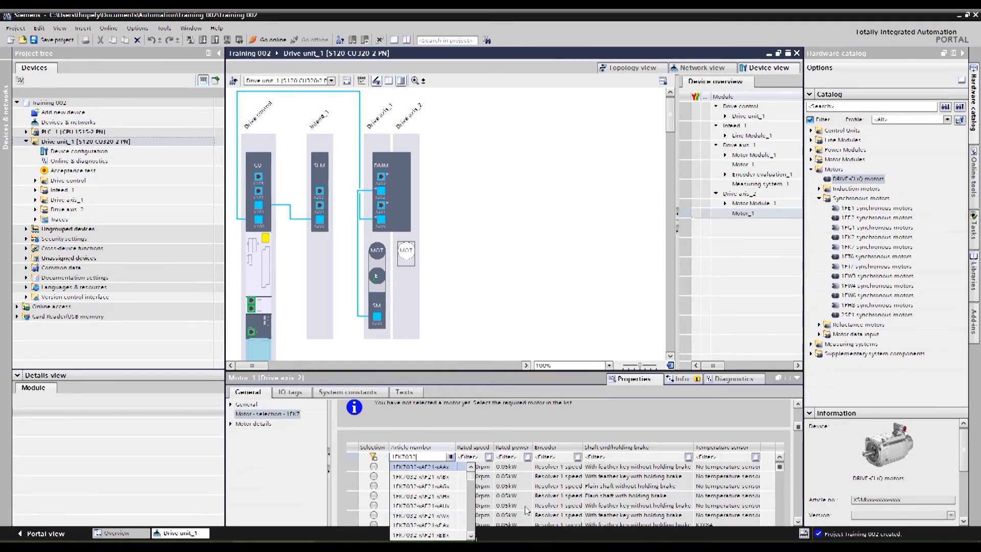
{"action": "left_click", "coordinate": [535, 494]}
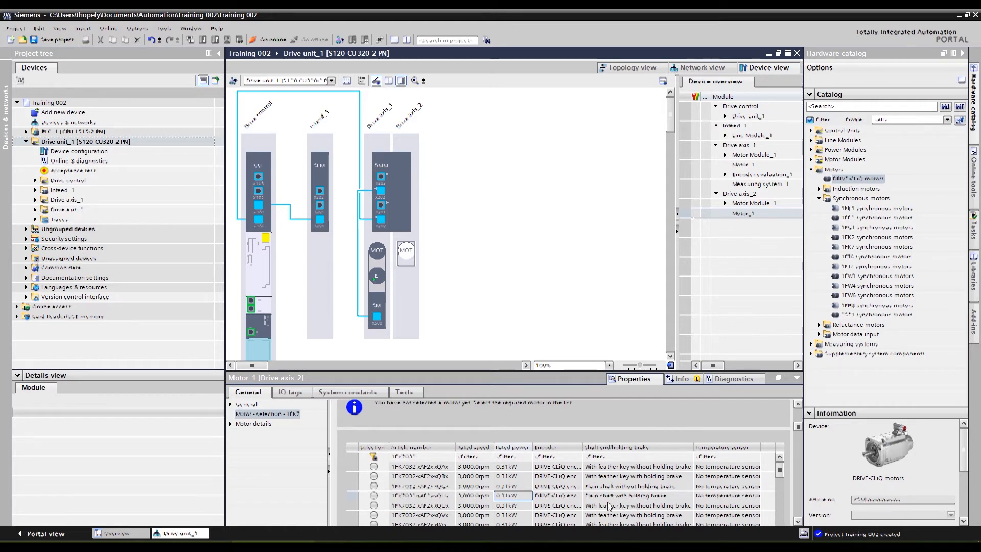
Filter the second axis's motor list to a rated speed of 6,000 rpm.
{"action": "left_click", "coordinate": [477, 456]}
{"action": "left_click", "coordinate": [489, 456]}
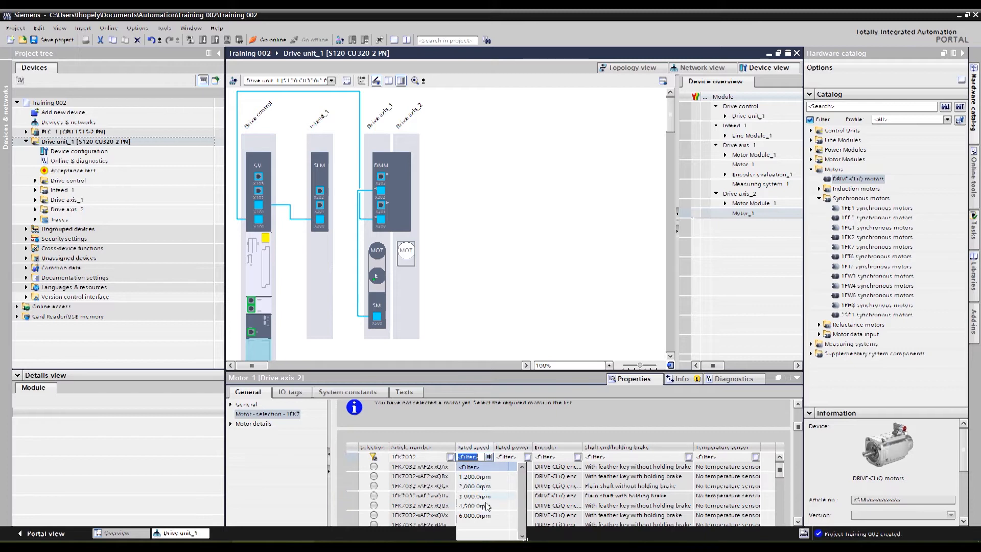
{"action": "left_click", "coordinate": [474, 496]}
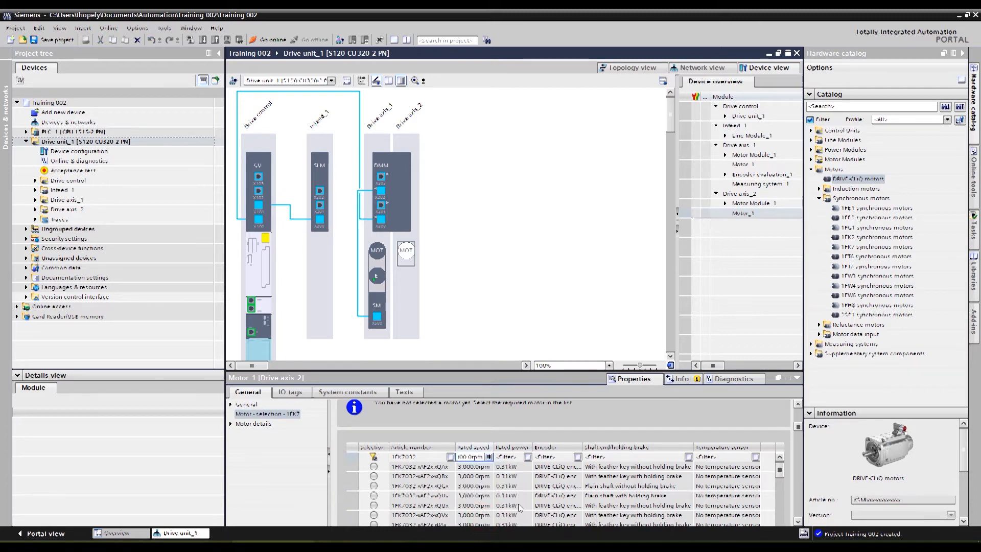
{"action": "left_click", "coordinate": [609, 486]}
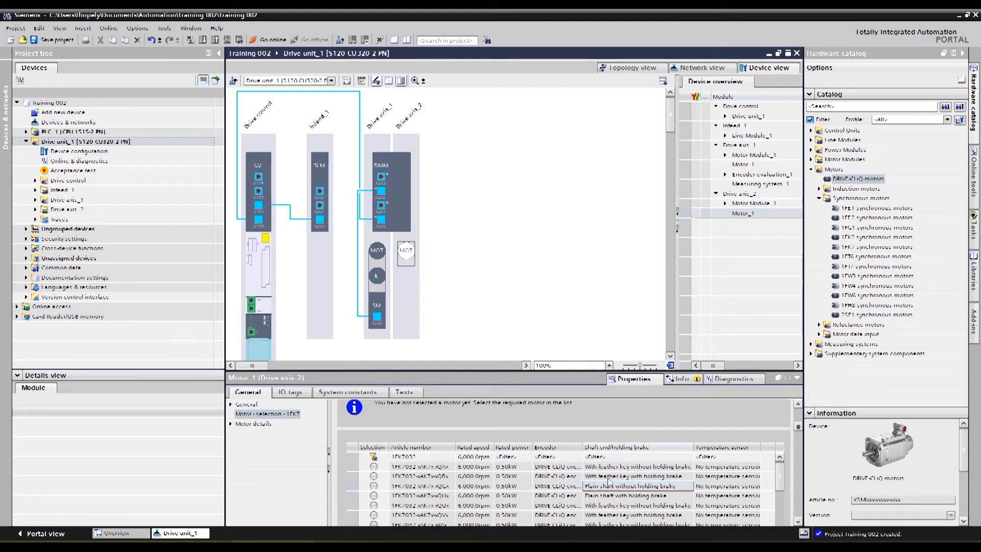
Assign the second axis the 1FK7032 motor with DRIVE-CLiQ encoder AM20, Multiturn 4096, and plain shaft without holding brake.
{"action": "double_click", "coordinate": [582, 447]}
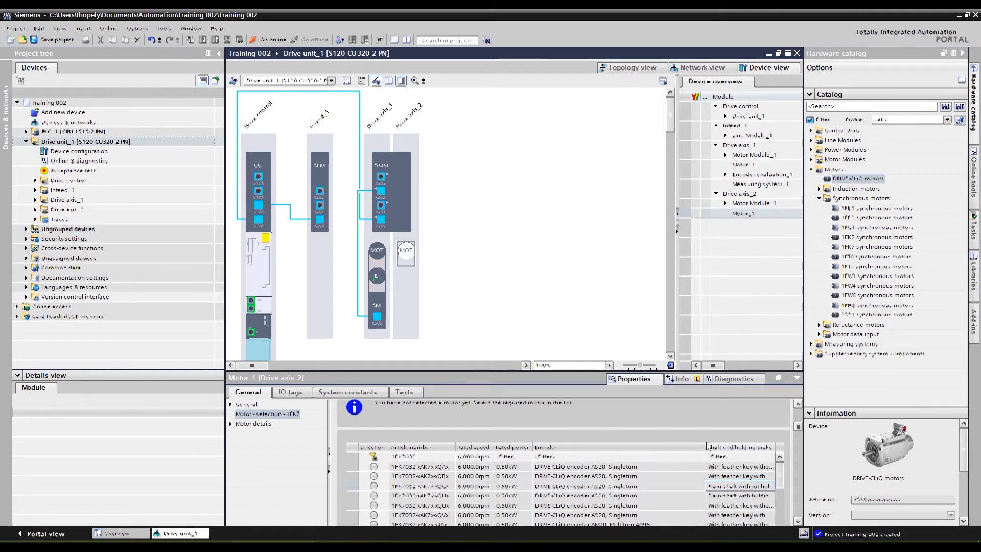
{"action": "scroll", "coordinate": [662, 496], "scroll_direction": "down", "scroll_amount": 2}
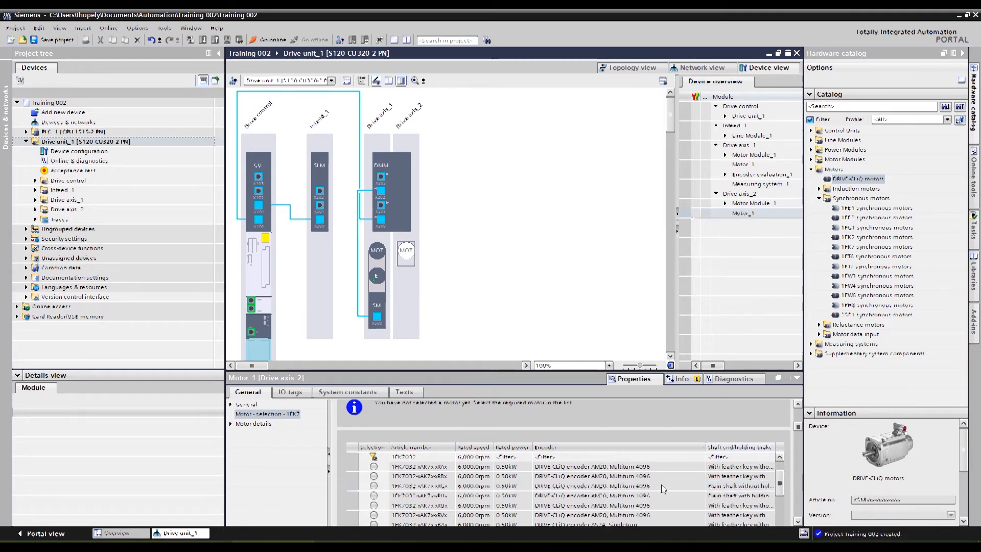
{"action": "left_click_drag", "start_coordinate": [780, 482], "coordinate": [780, 480]}
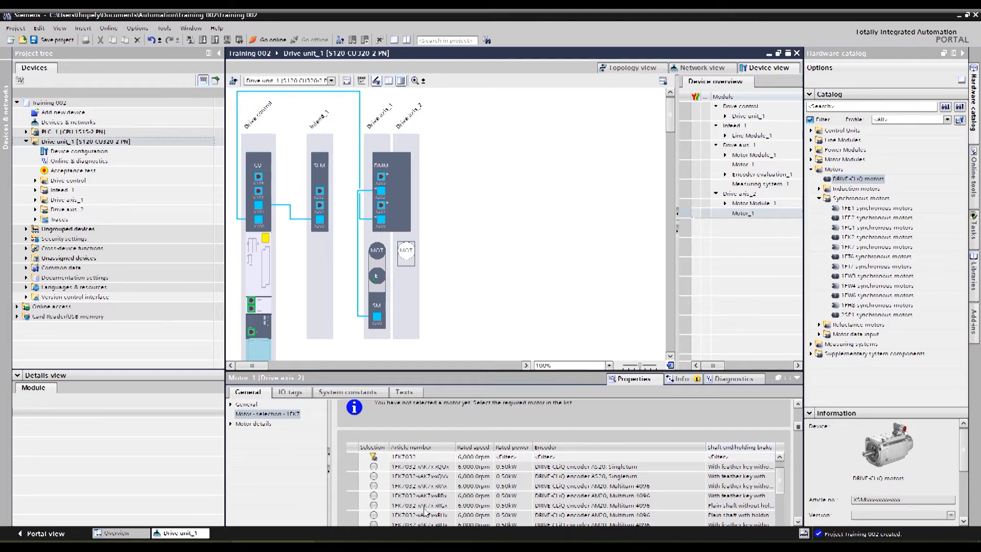
{"action": "left_click", "coordinate": [562, 515]}
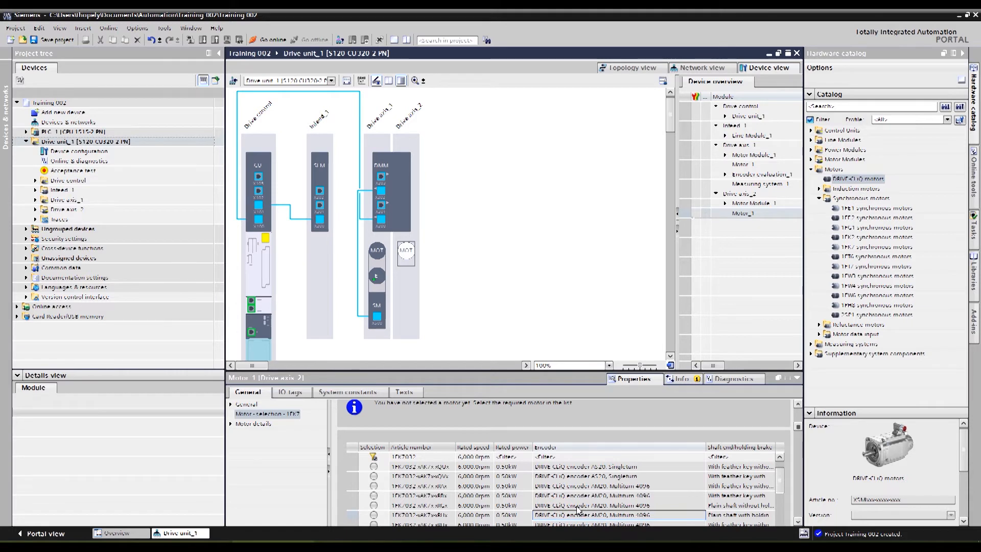
{"action": "left_click", "coordinate": [576, 507]}
{"action": "left_click", "coordinate": [374, 505]}
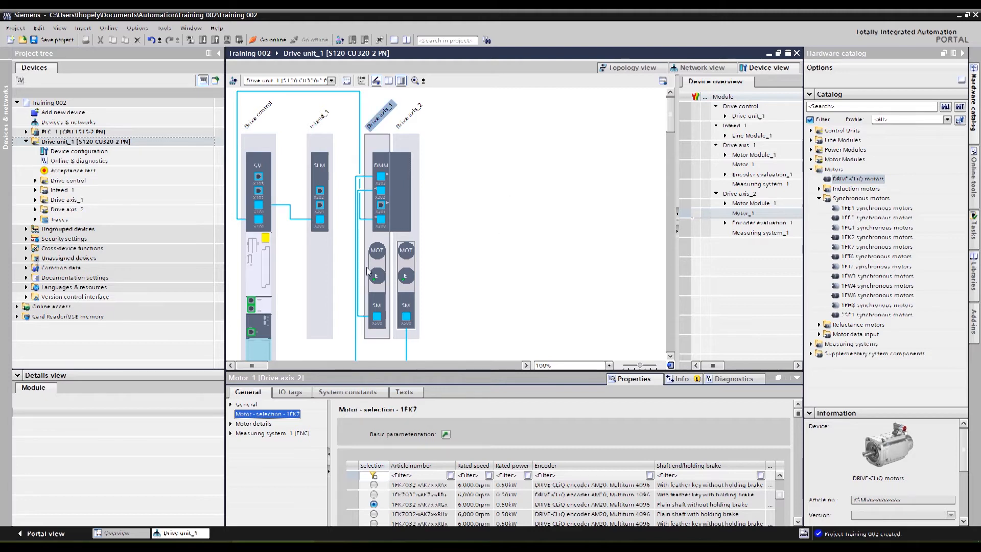
{"action": "left_click", "coordinate": [508, 223]}
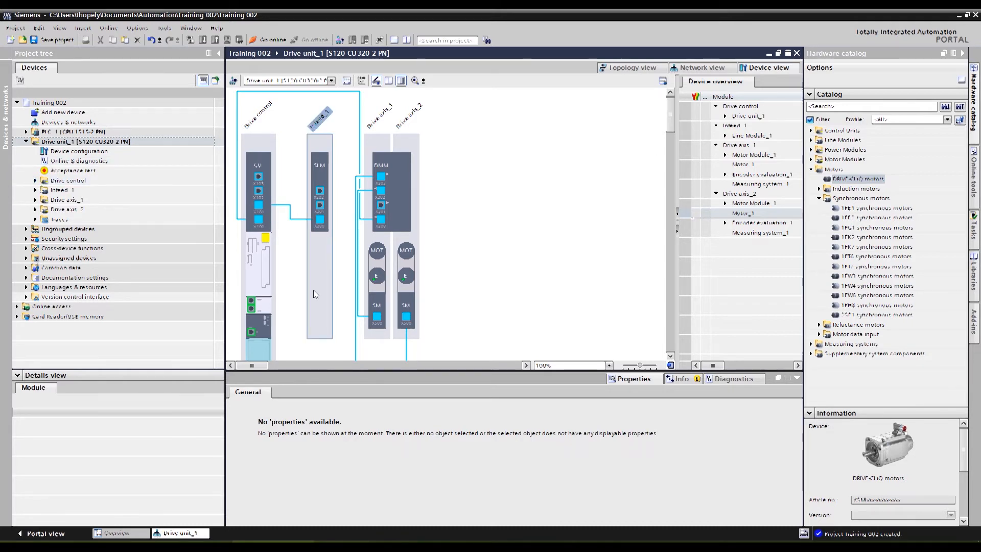
{"action": "scroll", "coordinate": [527, 256], "scroll_direction": "down", "scroll_amount": 3}
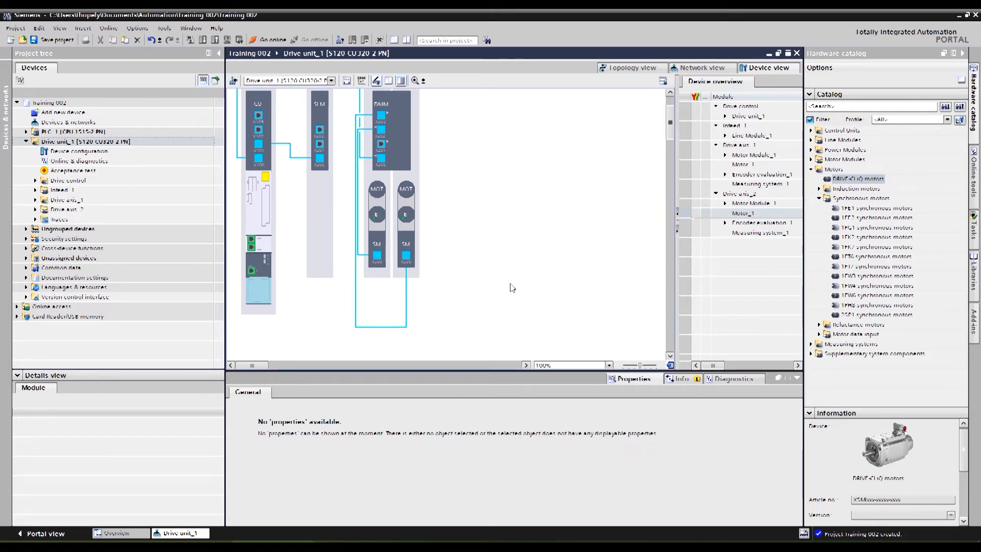
{"action": "scroll", "coordinate": [672, 118], "scroll_direction": "up", "scroll_amount": 3}
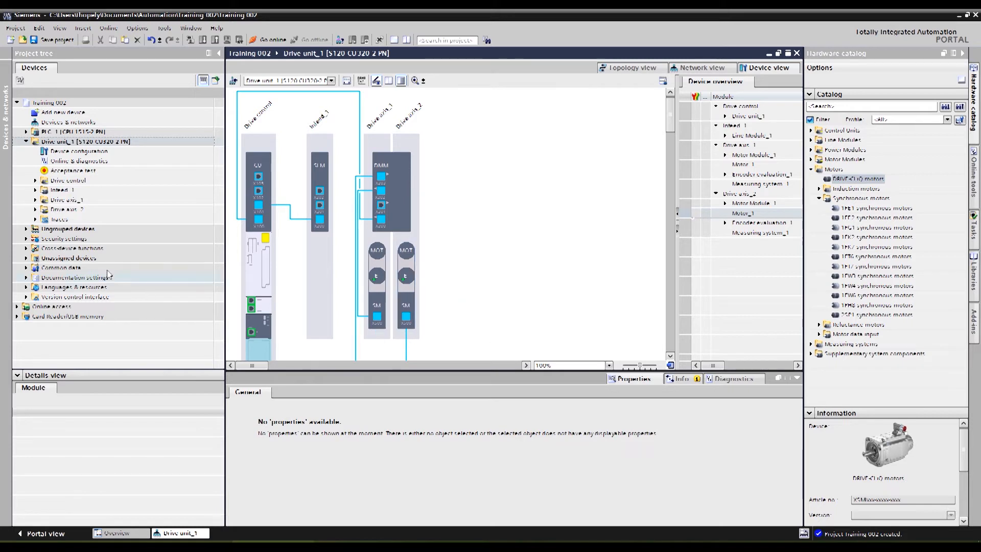
{"action": "left_click", "coordinate": [26, 141]}
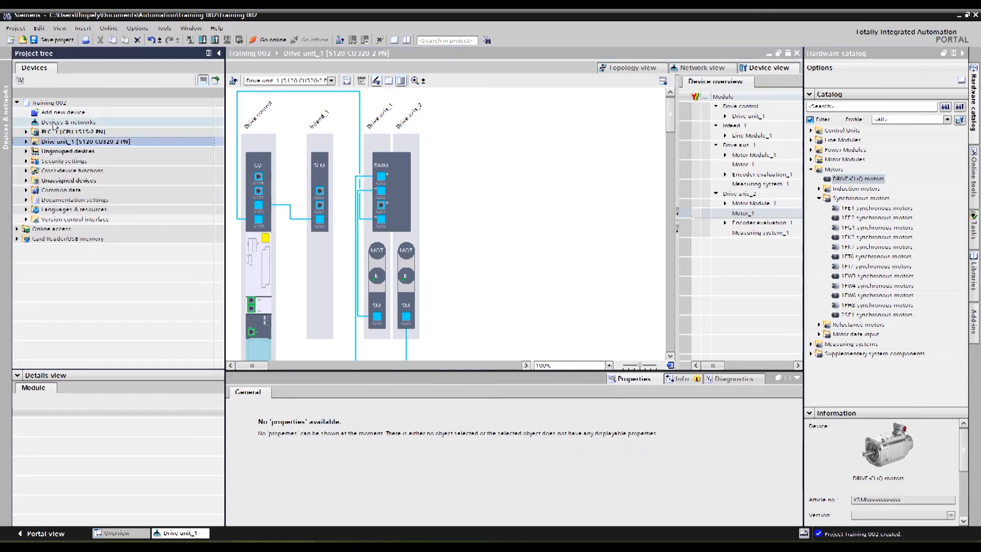
{"action": "left_click", "coordinate": [27, 142]}
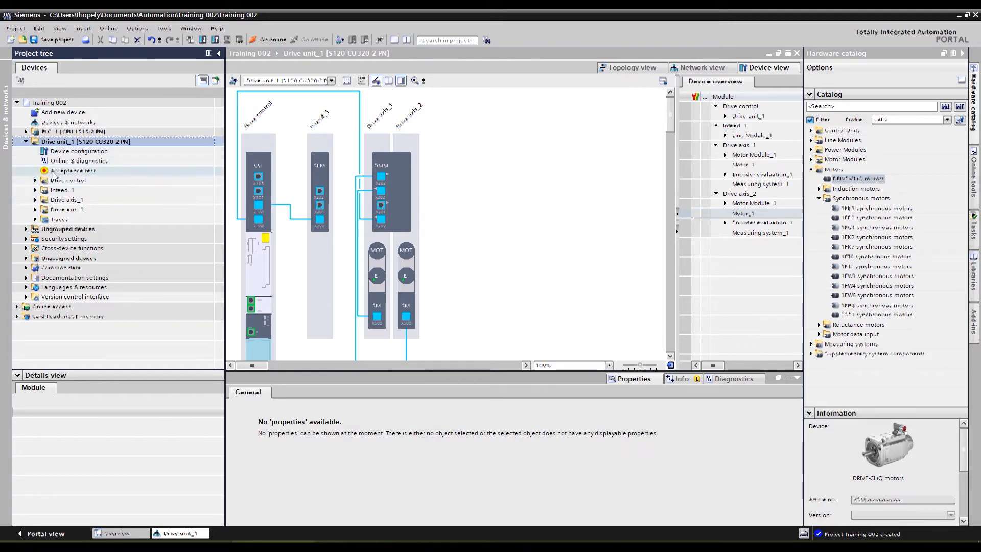
Set the Drive axis_1 telegram to SIEMENS telegram 105 in the drive unit's telegram configuration.
{"action": "left_click", "coordinate": [35, 181]}
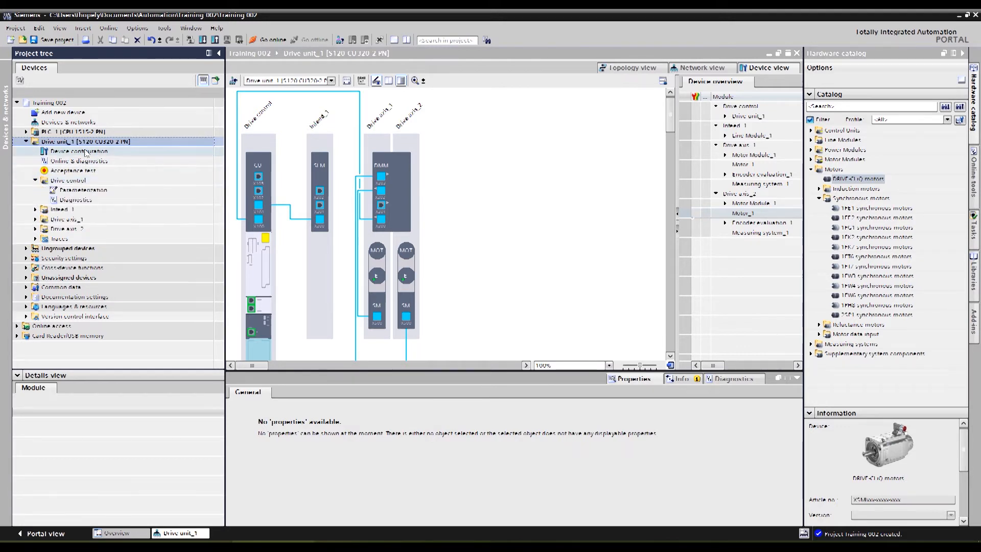
{"action": "double_click", "coordinate": [84, 151]}
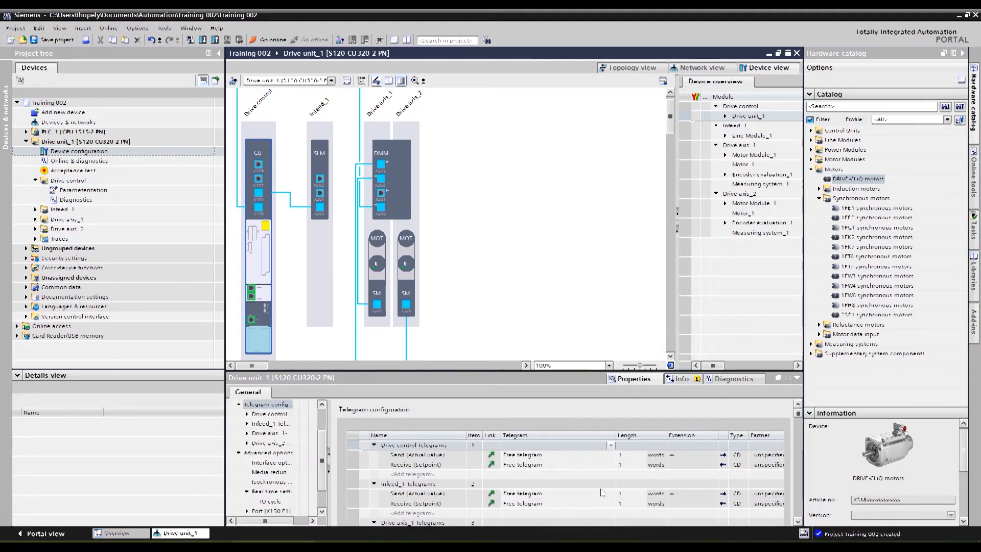
{"action": "left_click", "coordinate": [798, 521]}
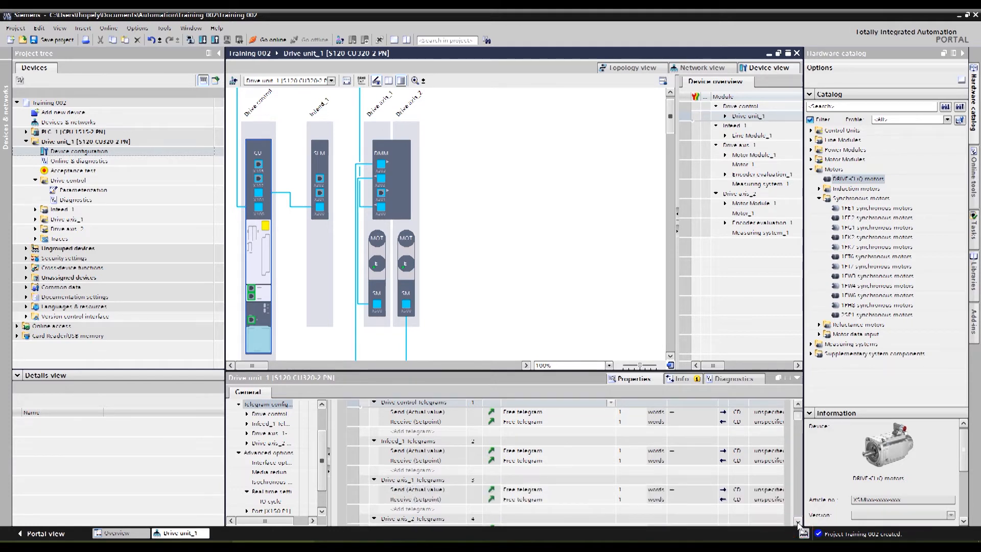
{"action": "left_click", "coordinate": [797, 521]}
{"action": "left_click", "coordinate": [609, 455]}
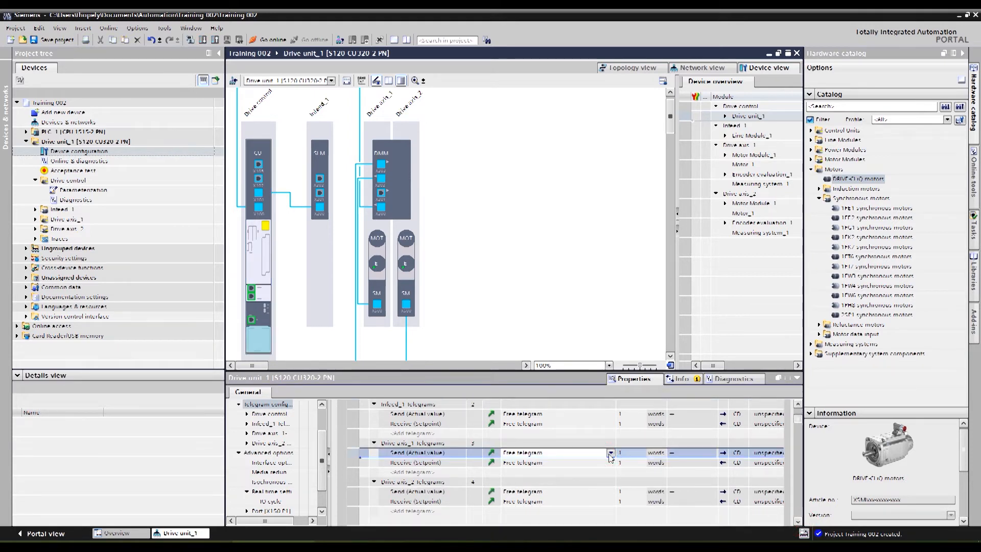
{"action": "left_click", "coordinate": [611, 453]}
{"action": "left_click", "coordinate": [576, 463]}
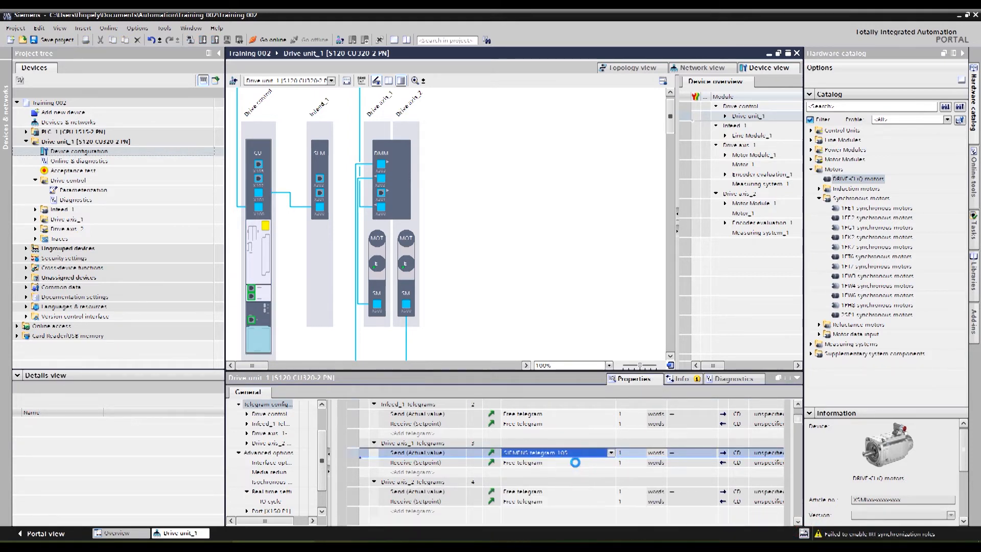
{"action": "left_click", "coordinate": [612, 492]}
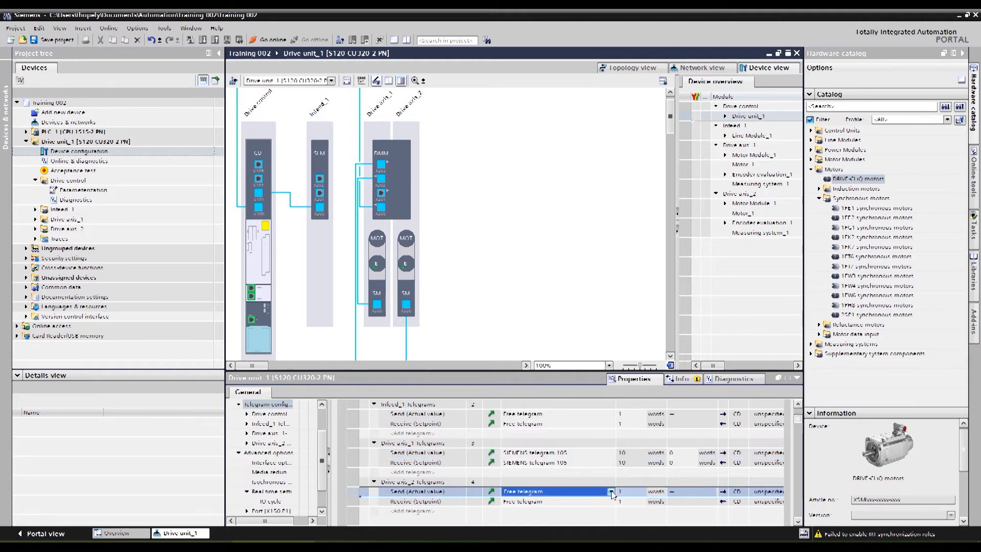
{"action": "left_click", "coordinate": [611, 491]}
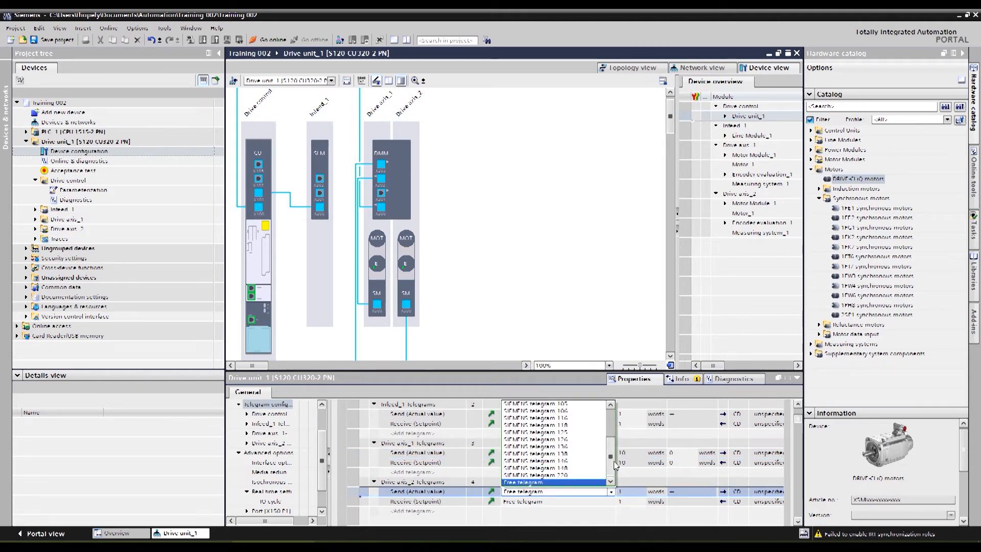
{"action": "scroll", "coordinate": [615, 463], "scroll_direction": "up", "scroll_amount": 3}
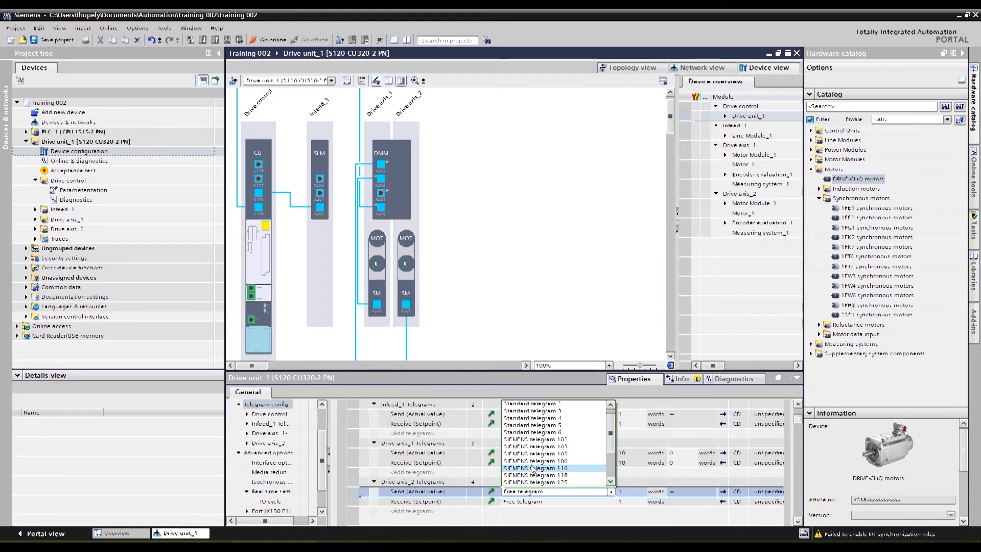
Open the parameterization of Drive axis_1 and examine which function modules can be activated for it.
{"action": "left_click", "coordinate": [35, 219]}
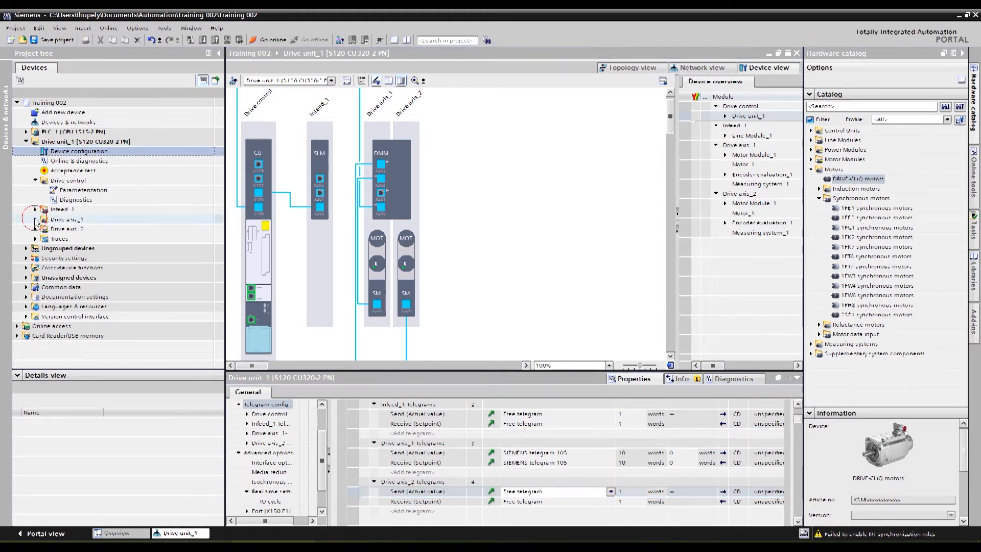
{"action": "double_click", "coordinate": [83, 228]}
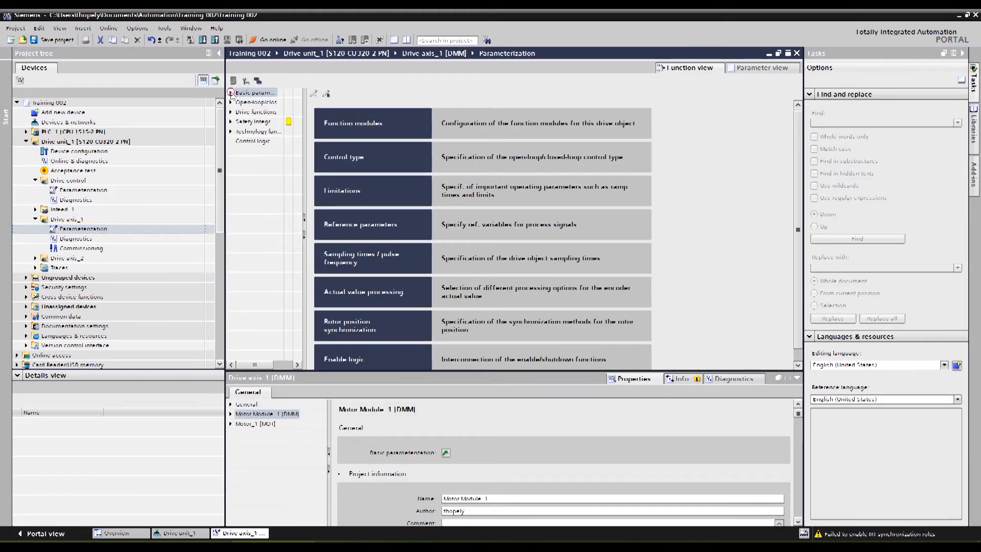
{"action": "left_click", "coordinate": [231, 93]}
{"action": "left_click", "coordinate": [259, 103]}
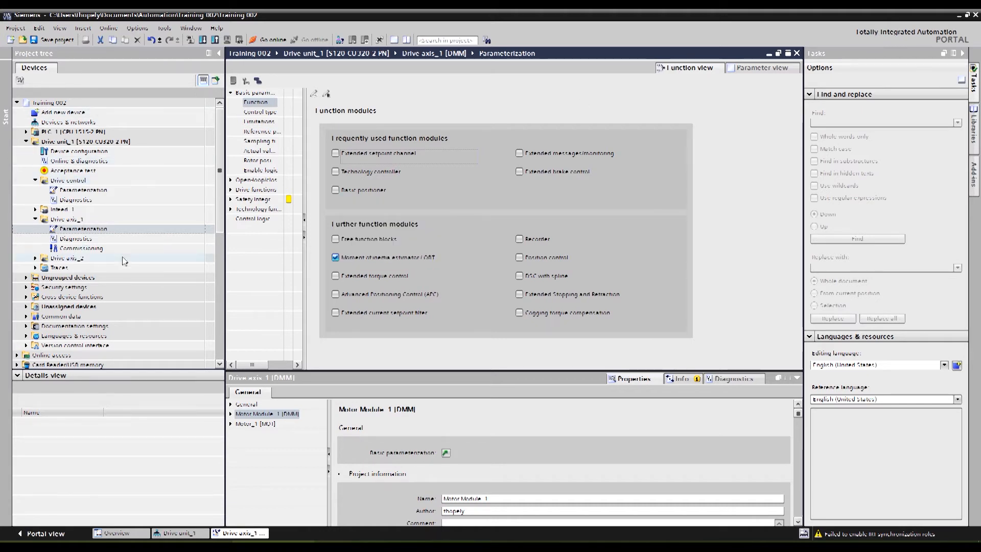
{"action": "left_click", "coordinate": [35, 219]}
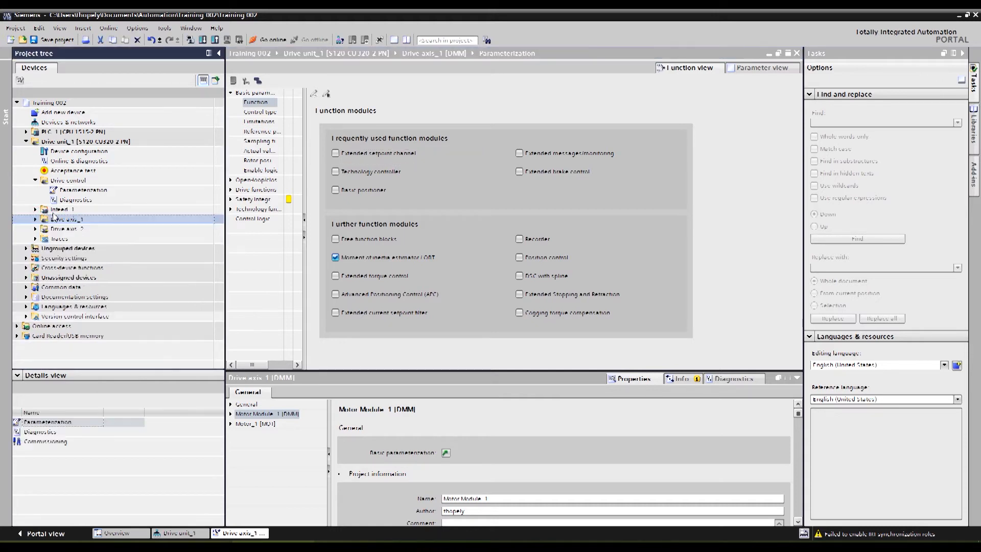
{"action": "left_click", "coordinate": [35, 180]}
Return to the drive unit's device configuration and set the Drive axis_2 telegram to SIEMENS telegram 105.
{"action": "double_click", "coordinate": [77, 151]}
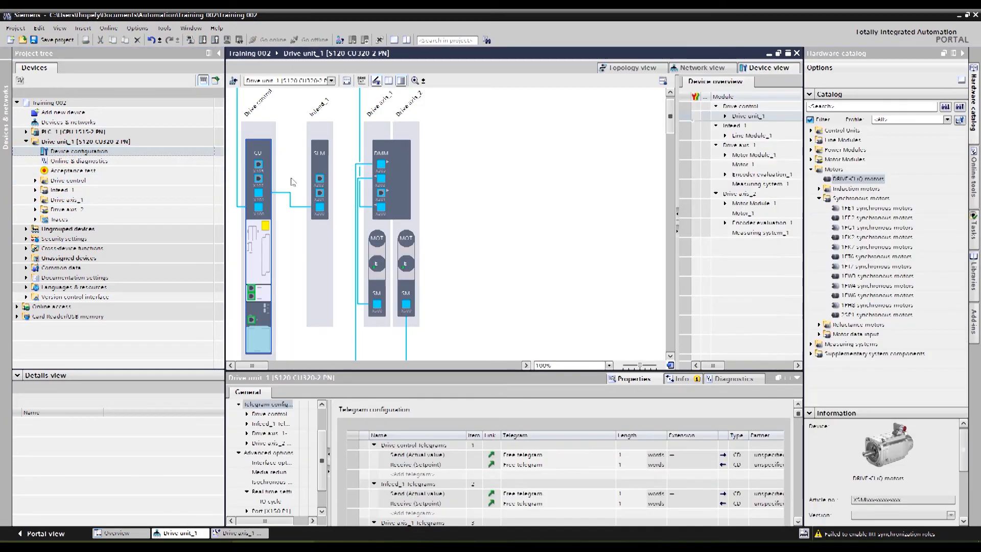
{"action": "left_click", "coordinate": [797, 522]}
{"action": "left_click", "coordinate": [797, 522]}
{"action": "left_click", "coordinate": [797, 521]}
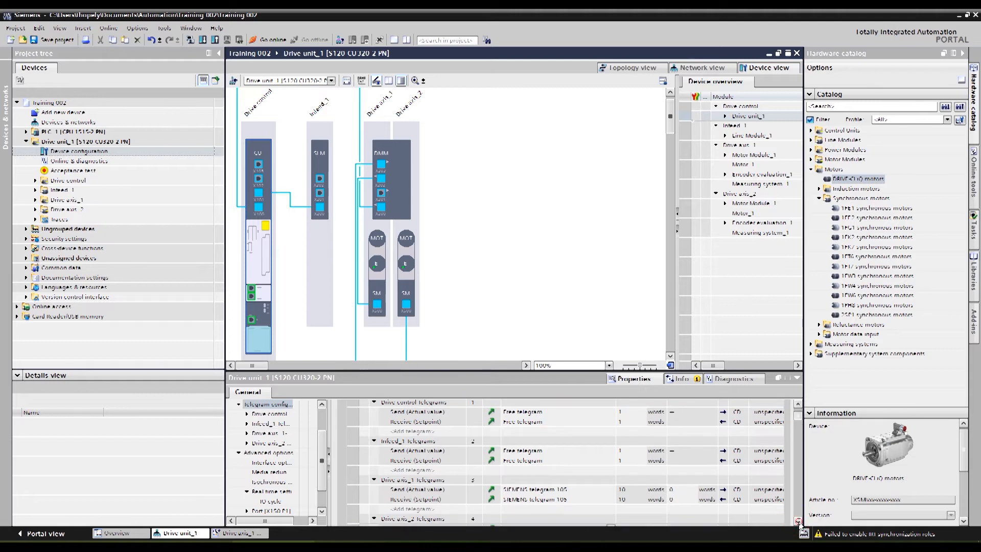
{"action": "left_click", "coordinate": [797, 522]}
{"action": "left_click", "coordinate": [797, 521]}
{"action": "left_click", "coordinate": [611, 491]}
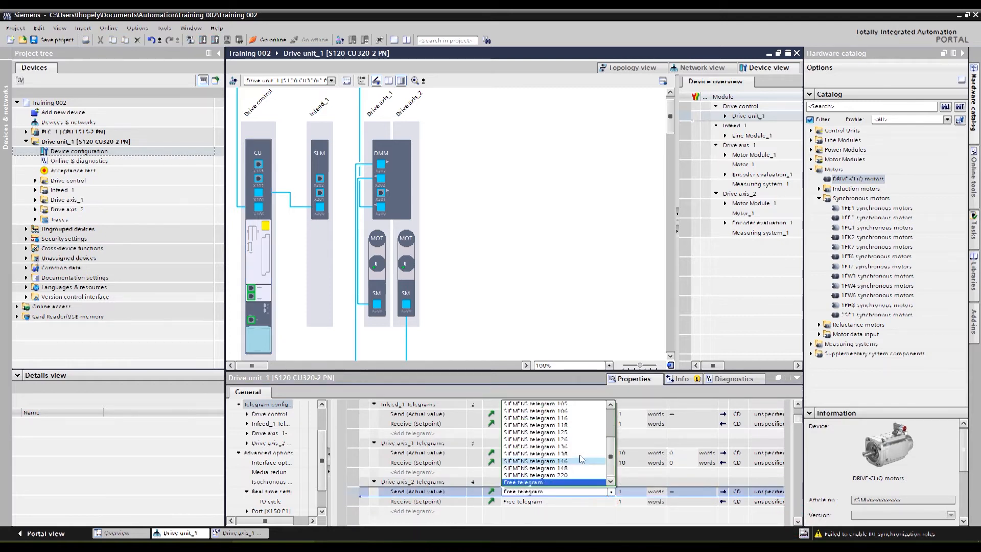
{"action": "left_click", "coordinate": [569, 404]}
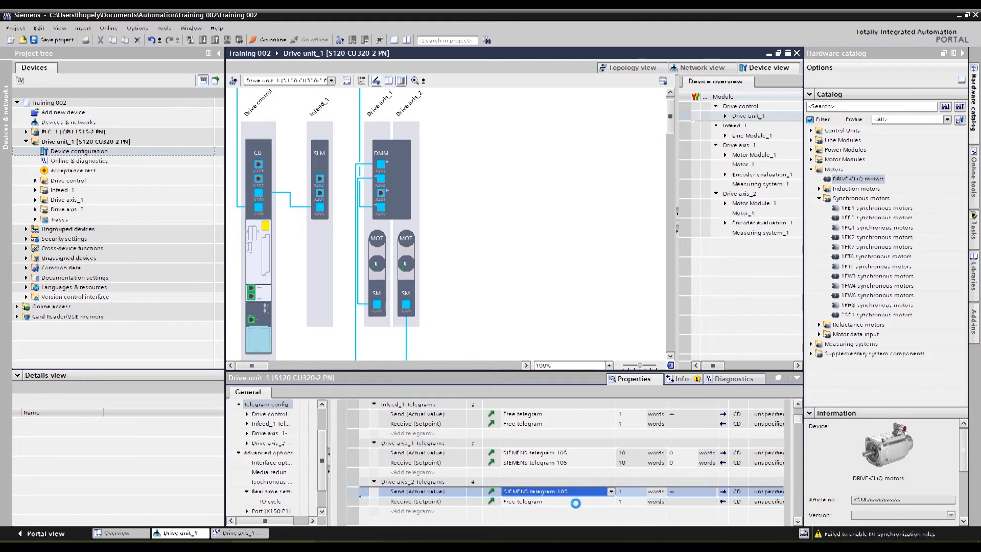
Open the project's network view and check which IO controllers are offered for Drive unit_1.
{"action": "left_click", "coordinate": [588, 275]}
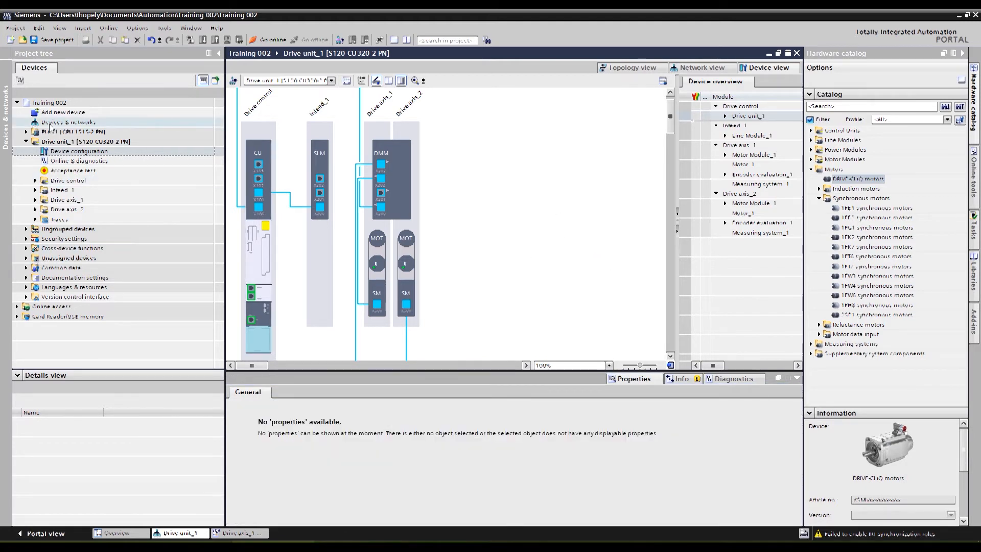
{"action": "left_click", "coordinate": [26, 142]}
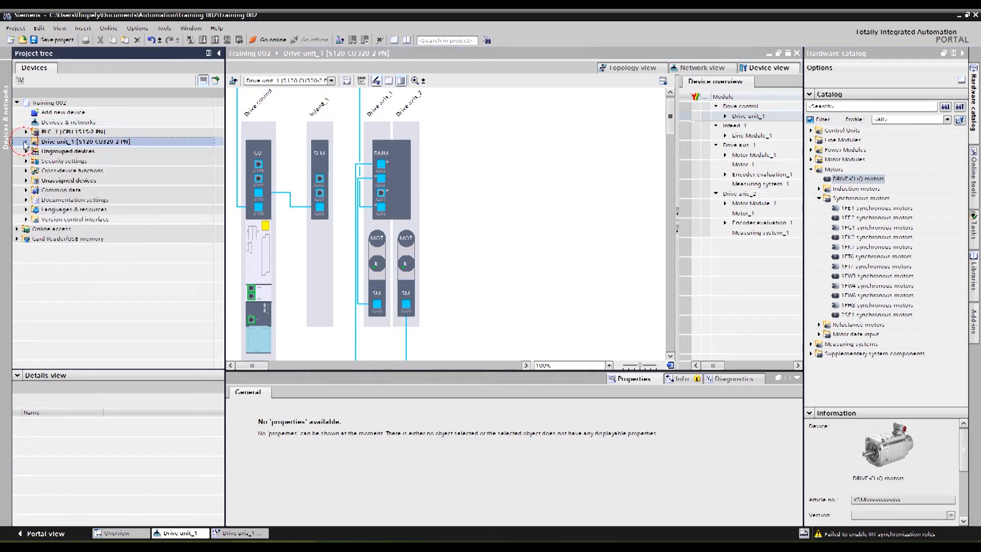
{"action": "double_click", "coordinate": [47, 123]}
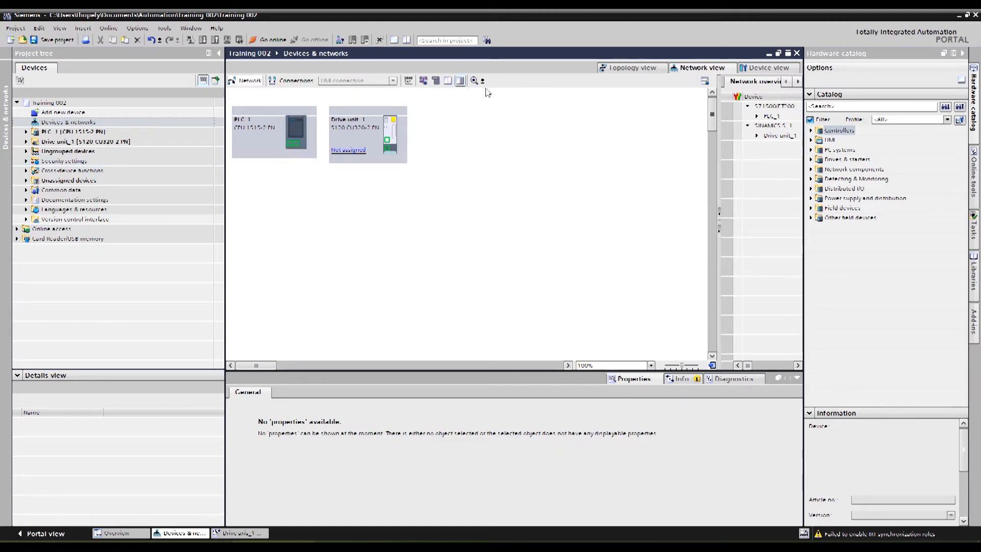
{"action": "left_click", "coordinate": [350, 150]}
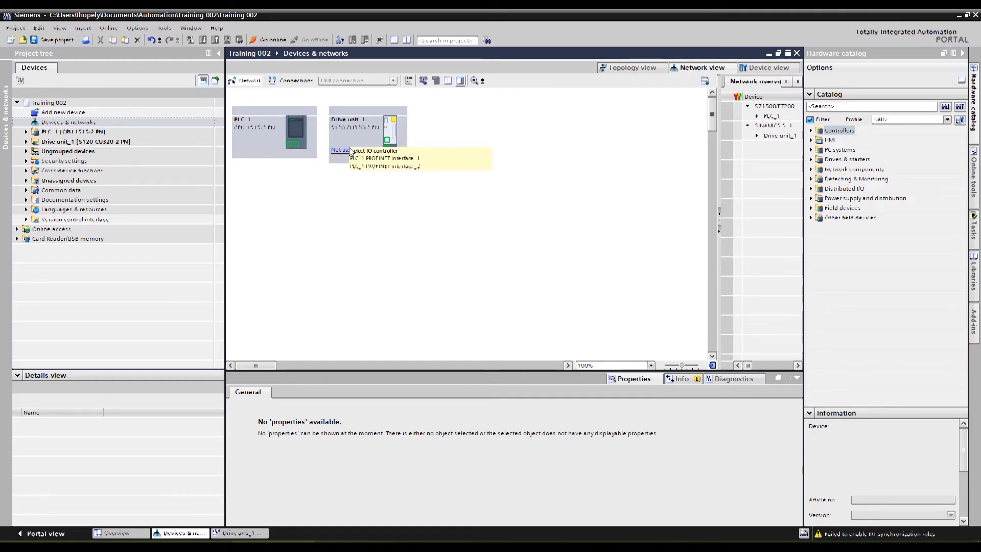
{"action": "left_click", "coordinate": [547, 136]}
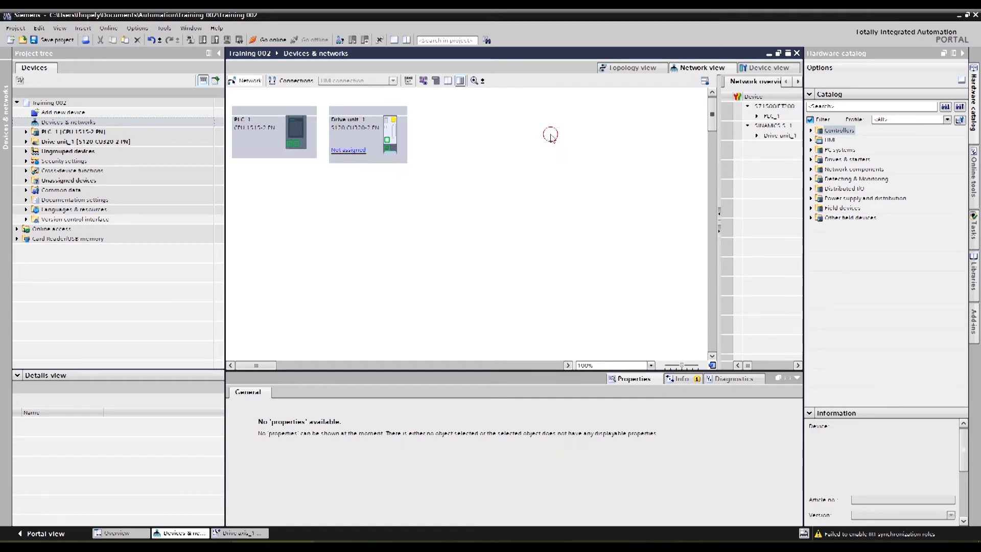
Examine the Ethernet addresses of the drive unit's PROFINET interface and of its Ethernet commissioning interface.
{"action": "left_click", "coordinate": [392, 164]}
{"action": "left_click", "coordinate": [391, 155]}
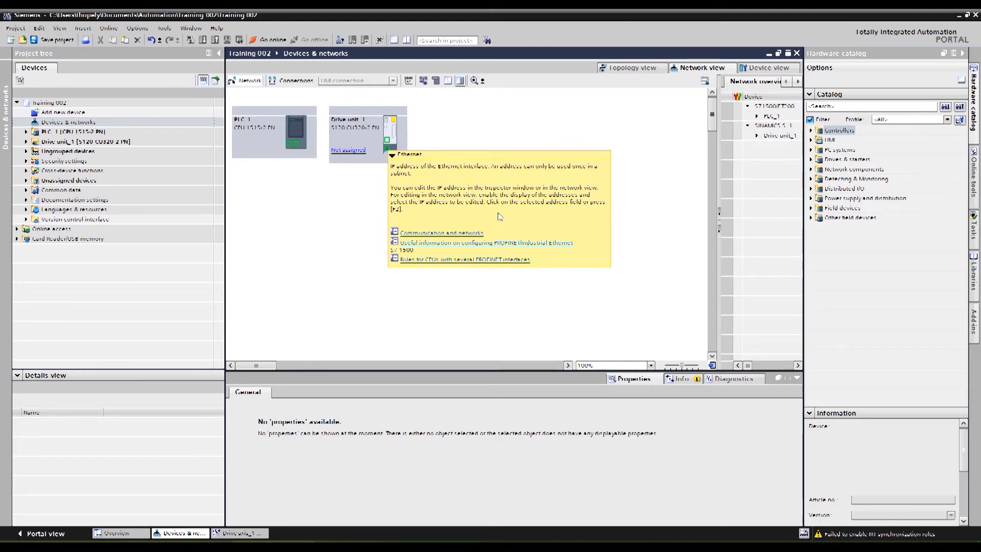
{"action": "left_click", "coordinate": [386, 141]}
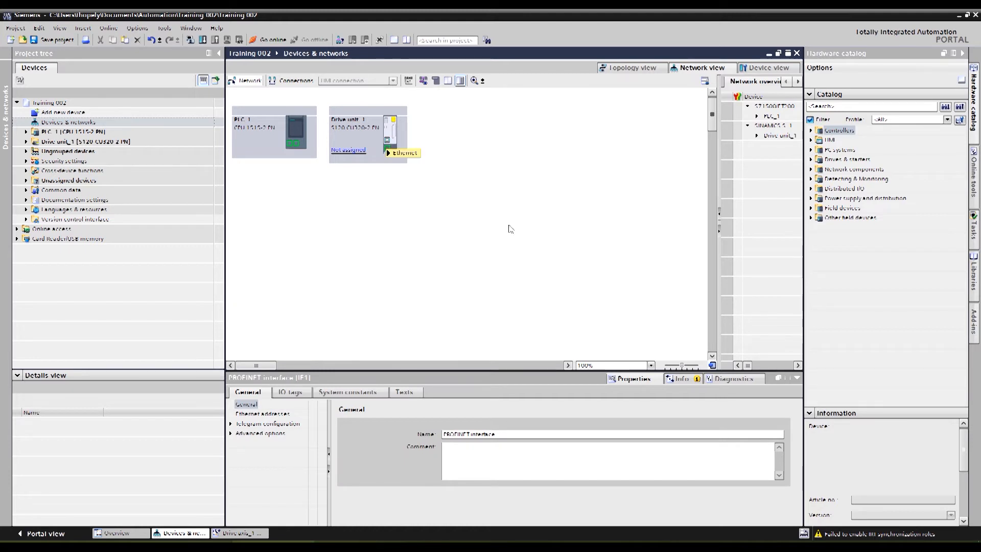
{"action": "left_click", "coordinate": [273, 418]}
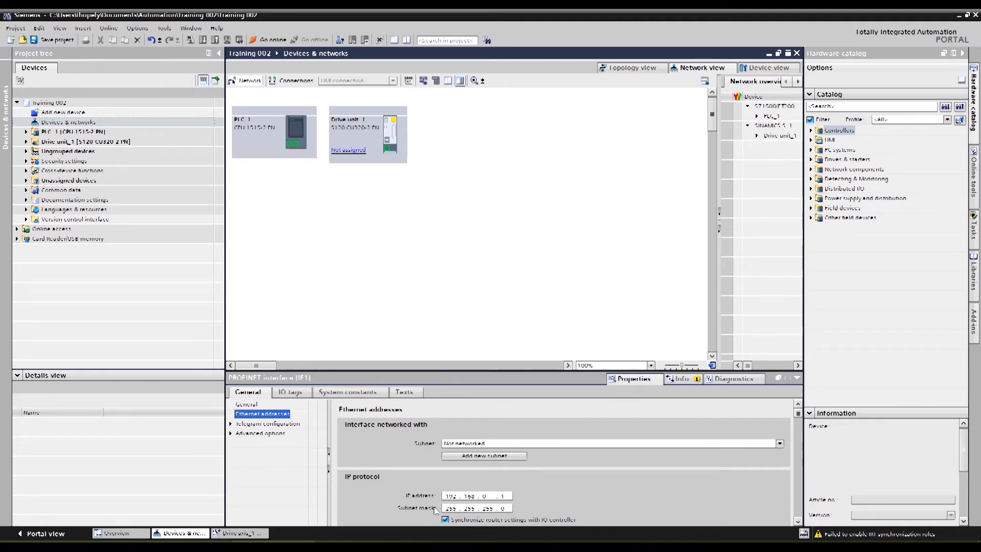
{"action": "left_click", "coordinate": [387, 150]}
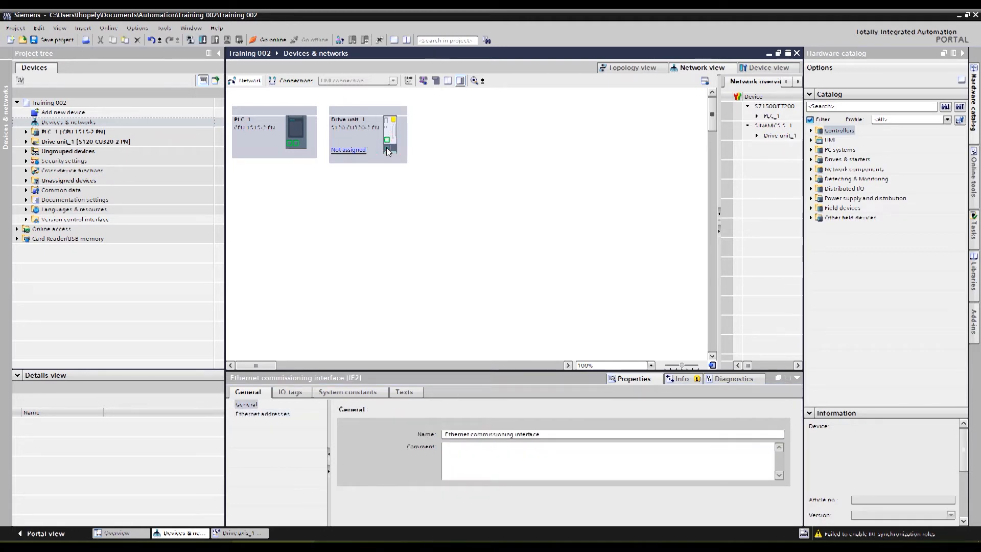
{"action": "left_click", "coordinate": [259, 413]}
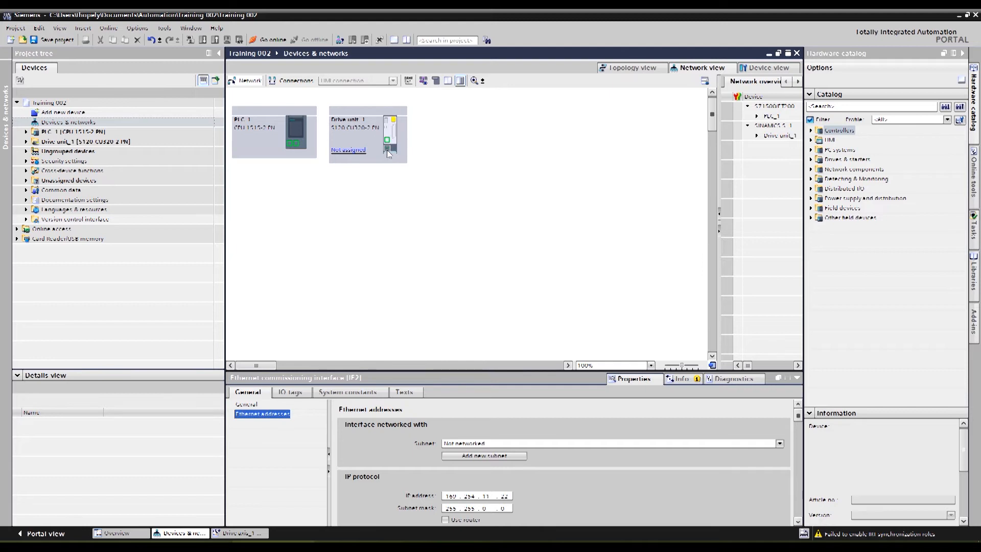
Connect the drive unit's Ethernet commissioning interface to PLC_1's first PROFINET interface in the network view.
{"action": "left_click_drag", "start_coordinate": [388, 152], "coordinate": [297, 146]}
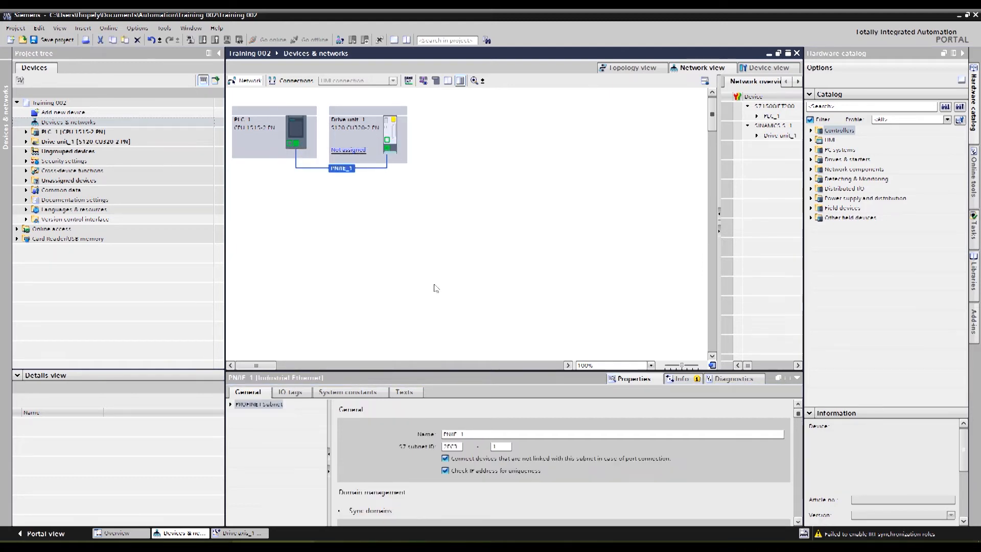
{"action": "left_click", "coordinate": [455, 255]}
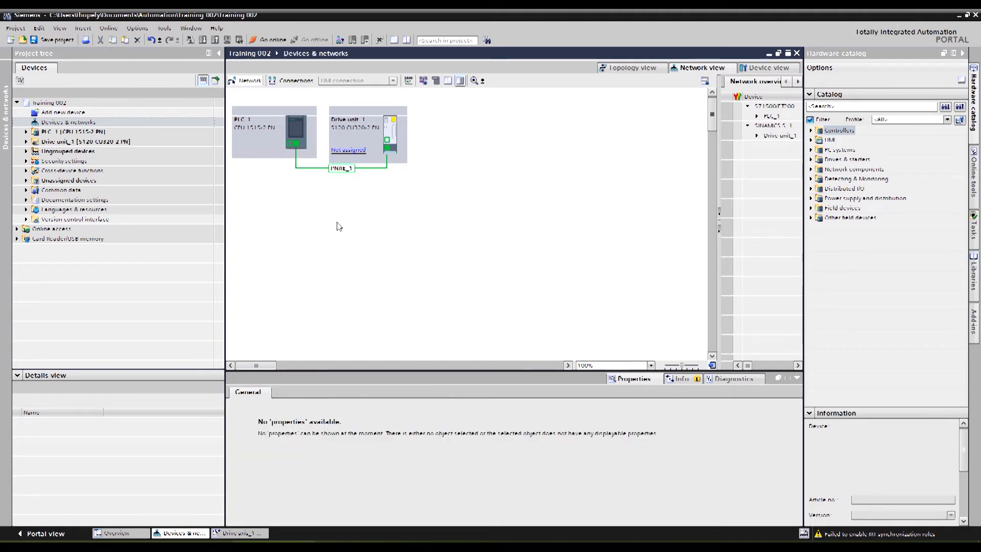
{"action": "mouse_move", "coordinate": [389, 150]}
{"action": "mouse_move", "coordinate": [314, 167]}
Delete the PN/IE_1 subnet linking PLC_1 to the drive unit's commissioning interface.
{"action": "left_click", "coordinate": [351, 169]}
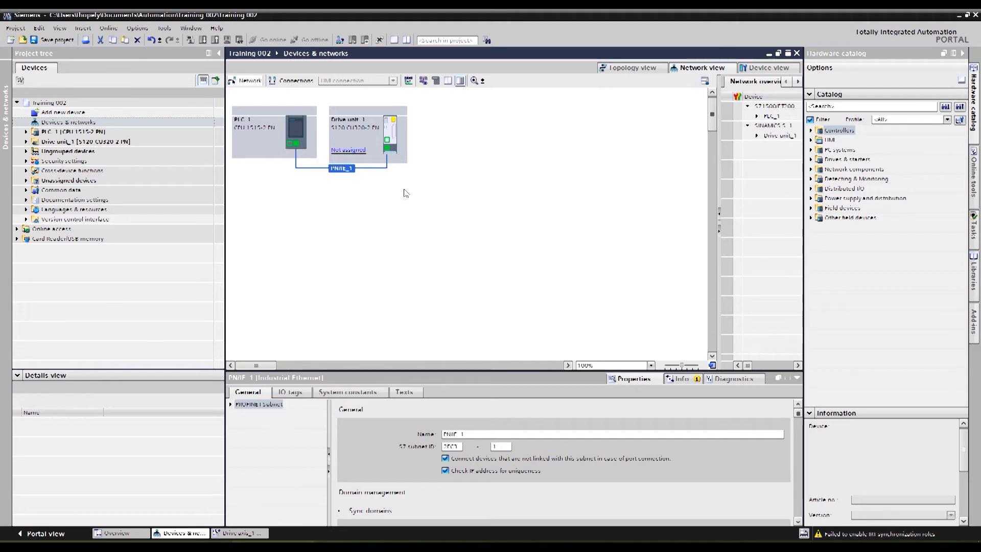
{"action": "mouse_move", "coordinate": [364, 173]}
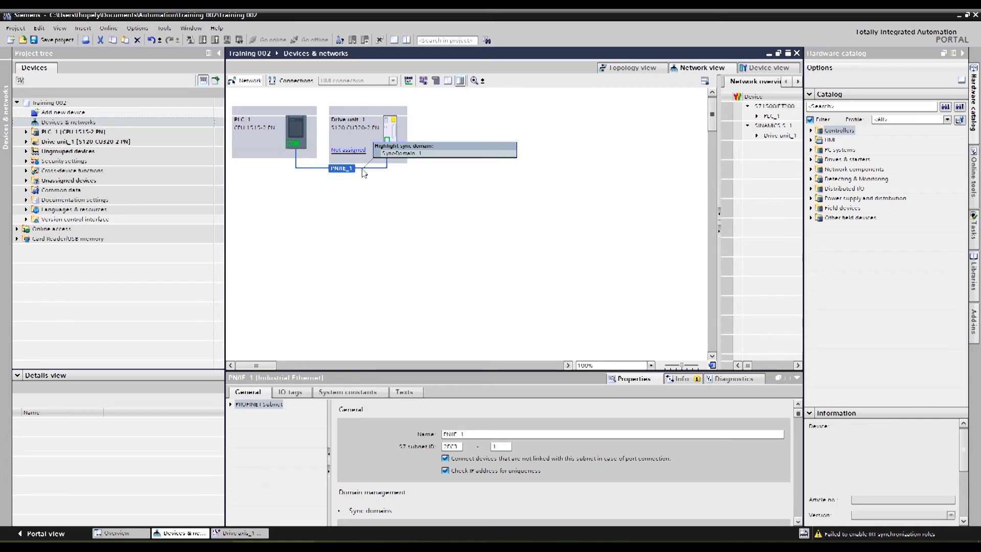
{"action": "right_click", "coordinate": [367, 170]}
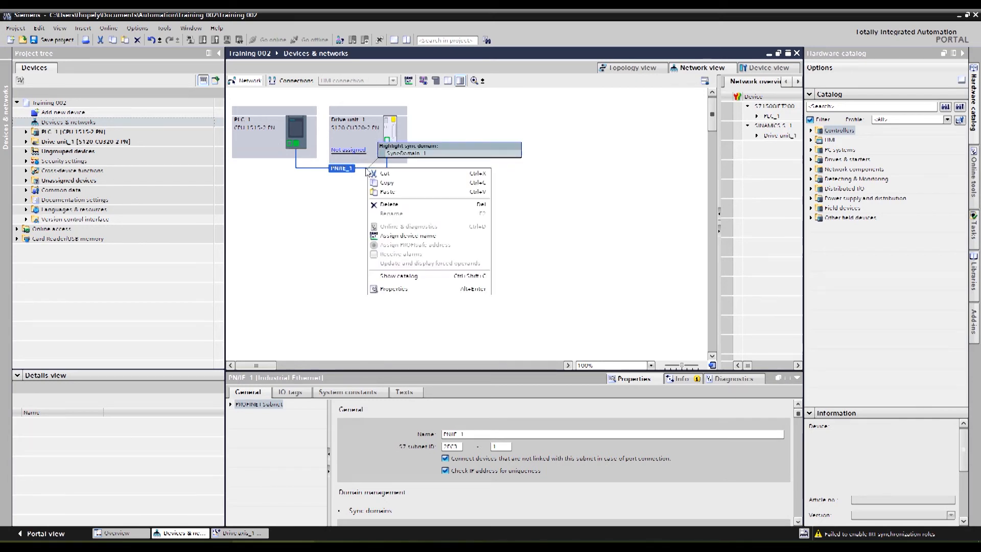
{"action": "left_click", "coordinate": [414, 204]}
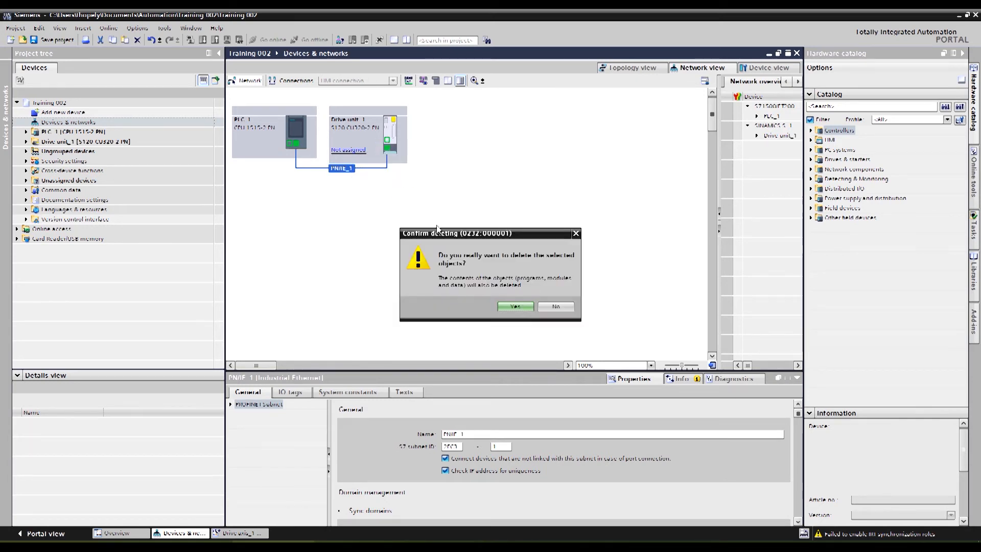
{"action": "left_click", "coordinate": [517, 307]}
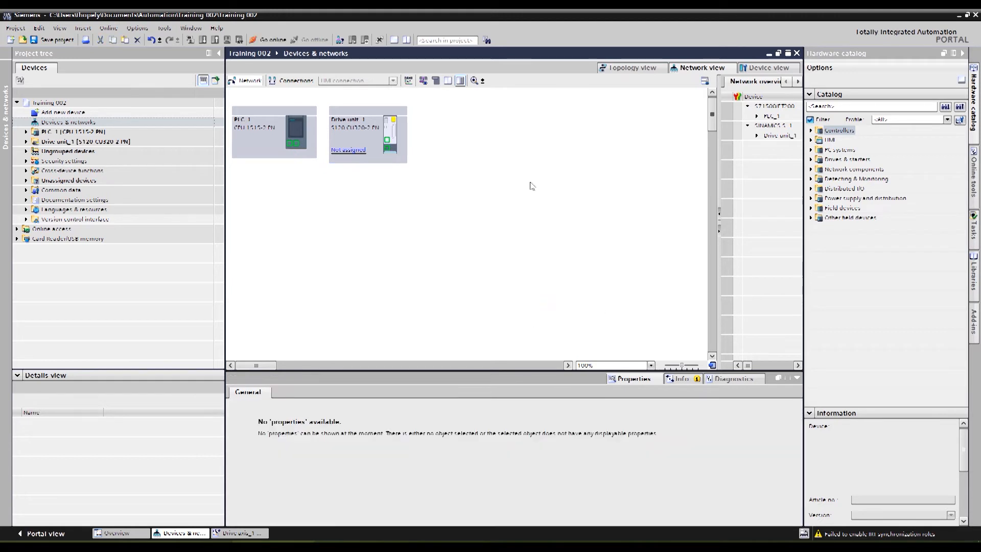
Assign Drive unit_1 to the IO controller PLC_1.PROFINET interface_1.
{"action": "left_click", "coordinate": [344, 150]}
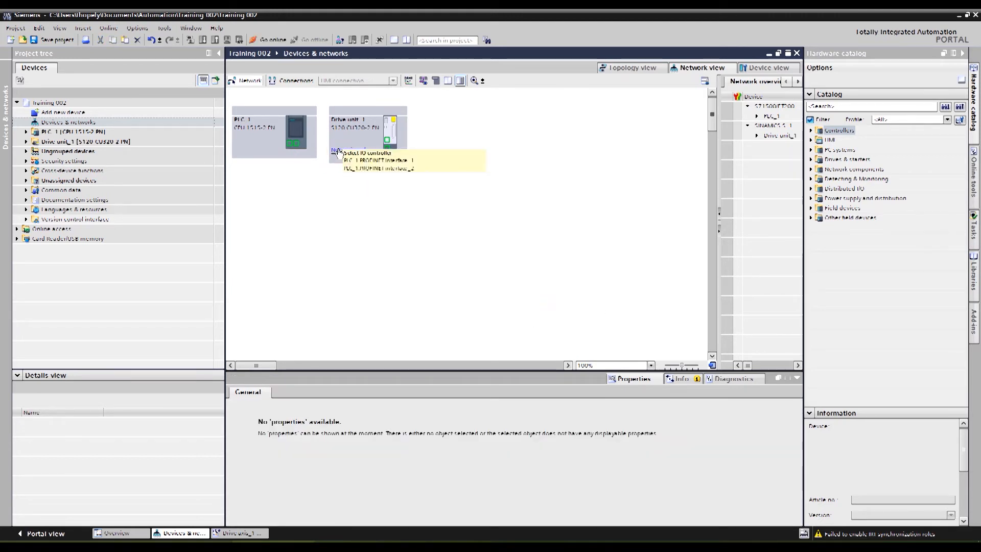
{"action": "left_click", "coordinate": [396, 162]}
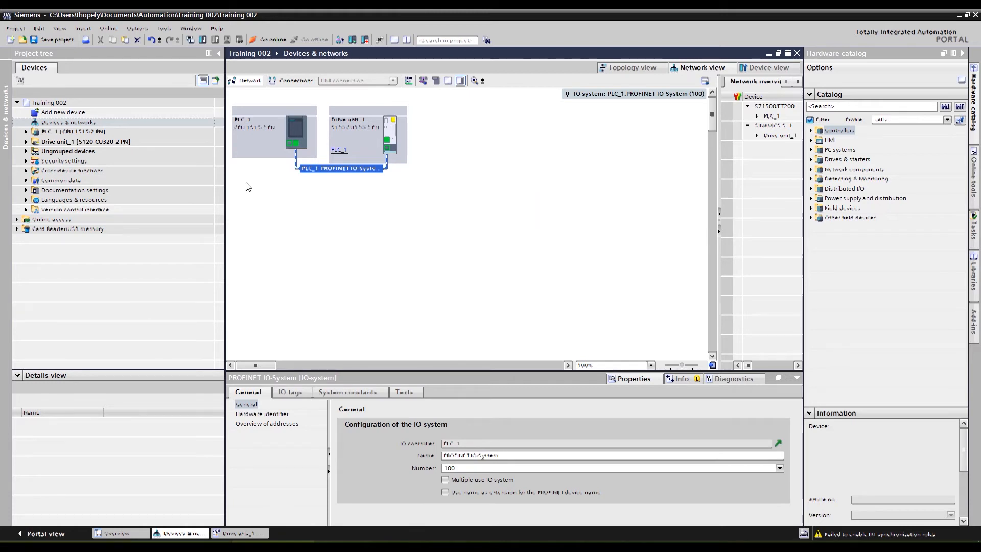
Delete the PROFINET IO system between PLC_1 and Drive unit_1, along with its PN/IE_1 subnet.
{"action": "right_click", "coordinate": [331, 170]}
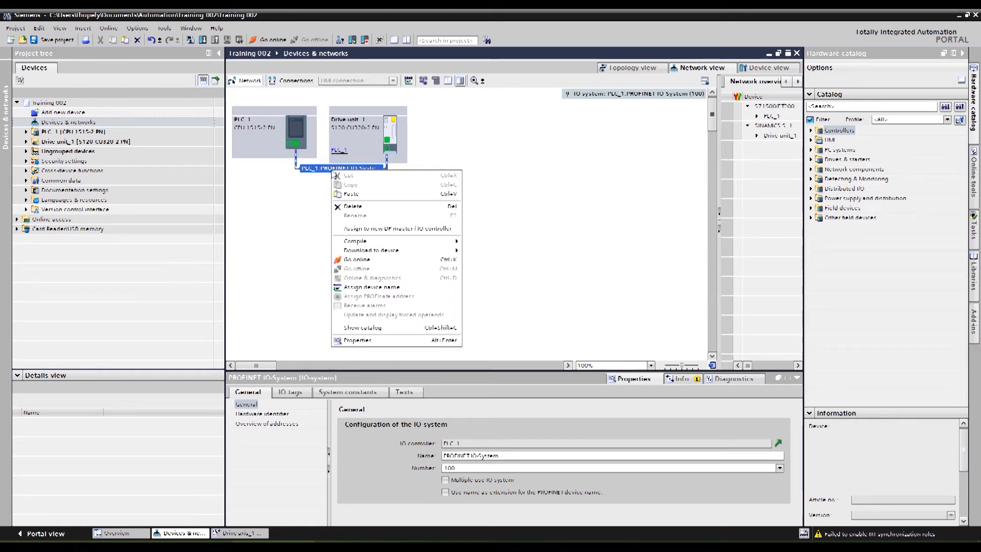
{"action": "left_click", "coordinate": [365, 206]}
{"action": "left_click", "coordinate": [514, 306]}
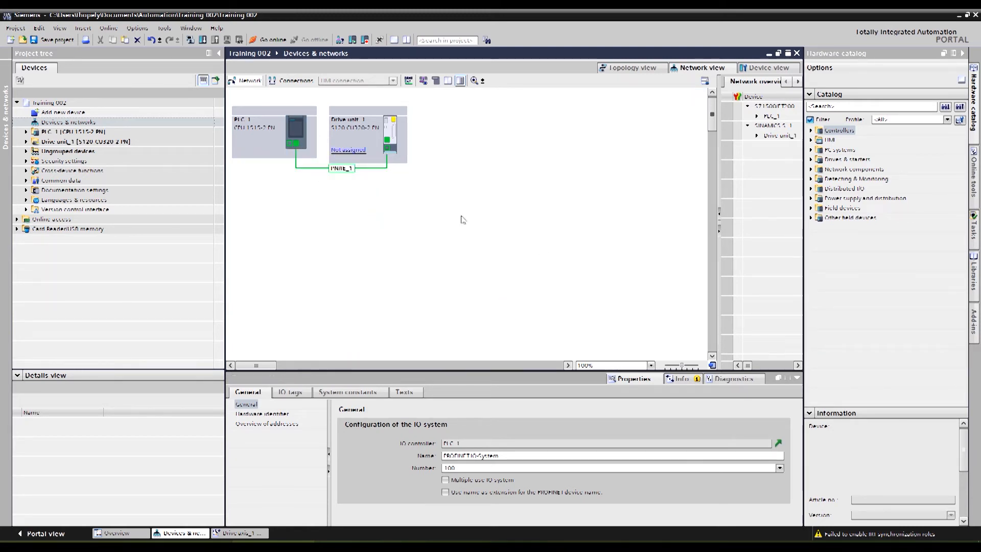
{"action": "left_click", "coordinate": [348, 150]}
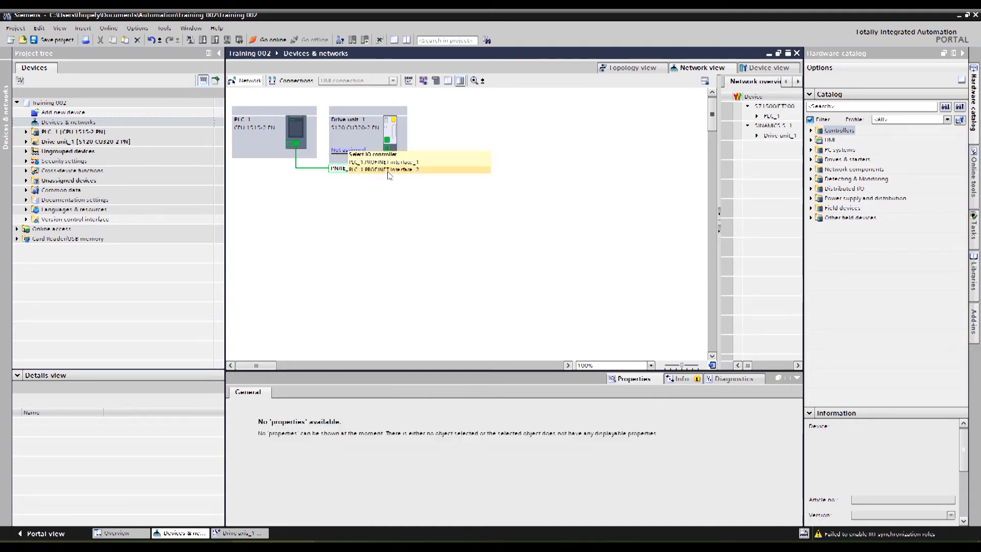
{"action": "left_click", "coordinate": [328, 172]}
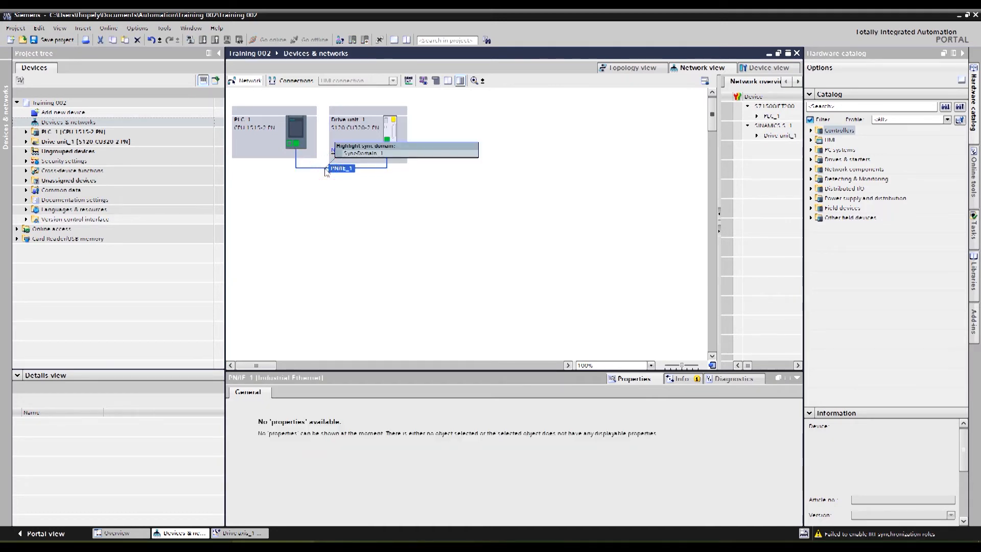
{"action": "key", "text": "Delete"}
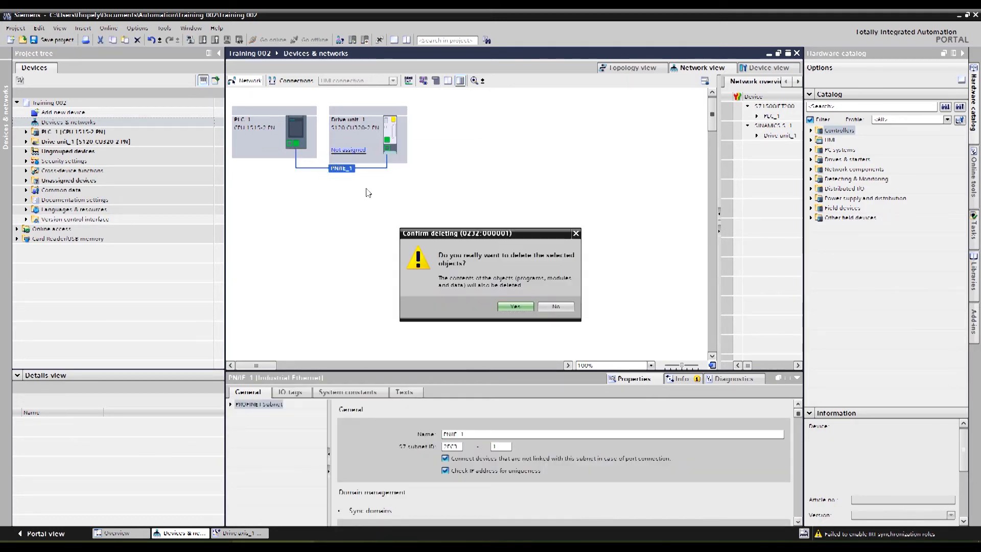
{"action": "left_click", "coordinate": [517, 307]}
Assign Drive unit_1 to PLC_1.PROFINET interface_2, modifying its address with the next free address of the subnet.
{"action": "left_click", "coordinate": [339, 149]}
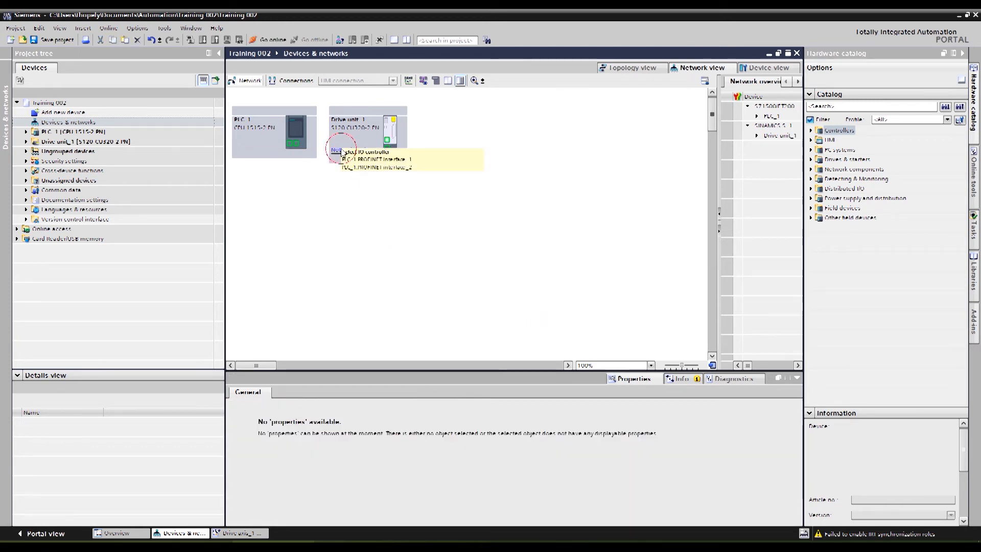
{"action": "left_click", "coordinate": [374, 168]}
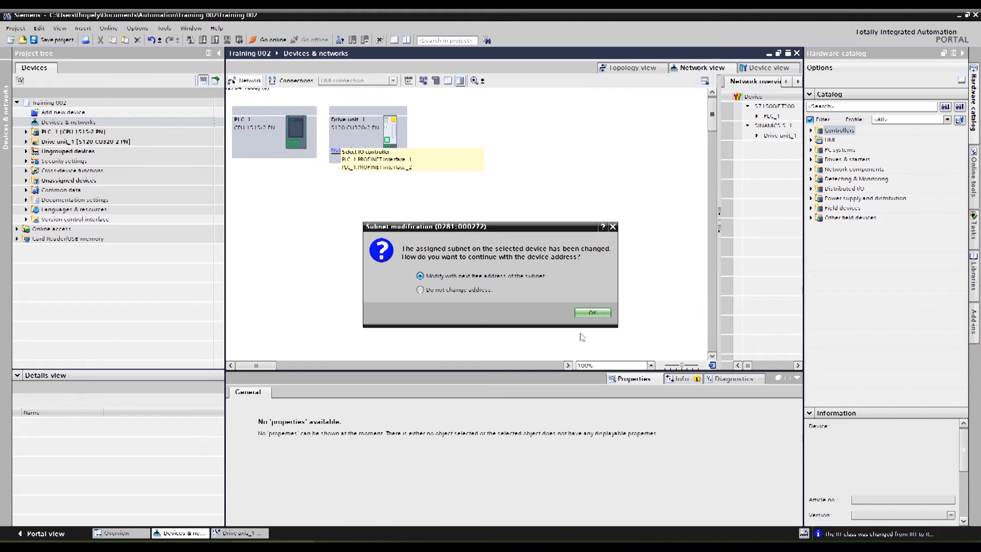
{"action": "left_click", "coordinate": [591, 313]}
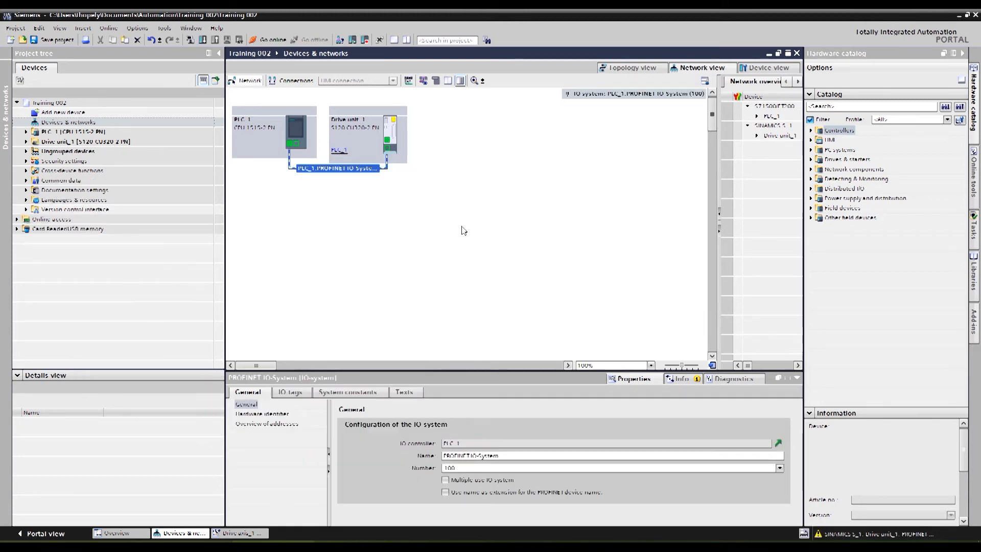
Remove the IO system and PN/IE_1 subnet that connect Drive unit_1 to PLC_1's PROFINET interface_2.
{"action": "left_click", "coordinate": [289, 148]}
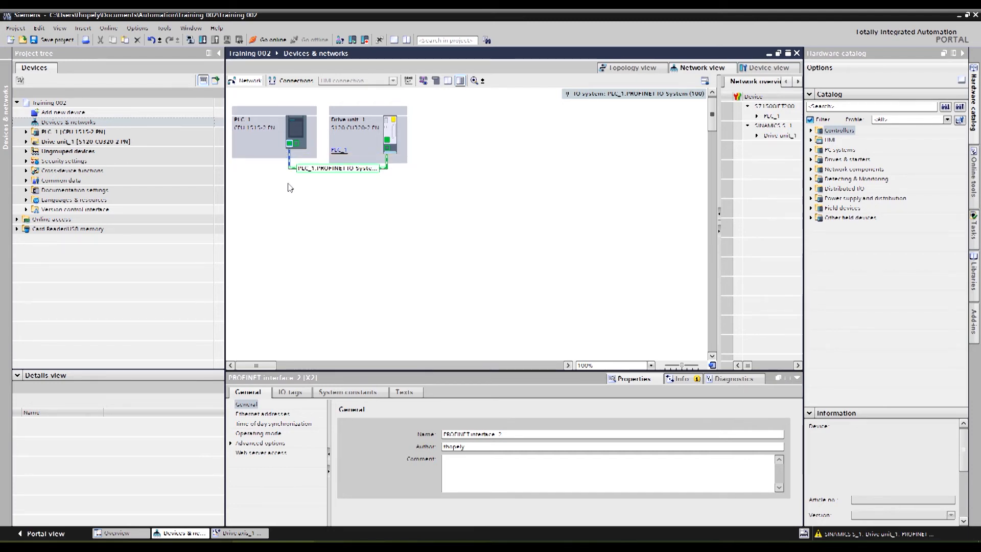
{"action": "left_click", "coordinate": [301, 169]}
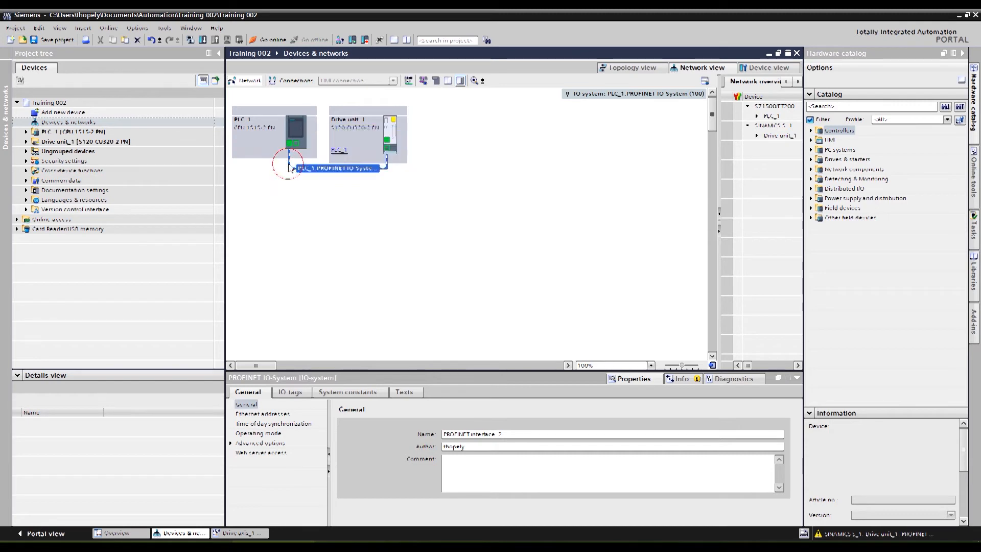
{"action": "key", "text": "Delete"}
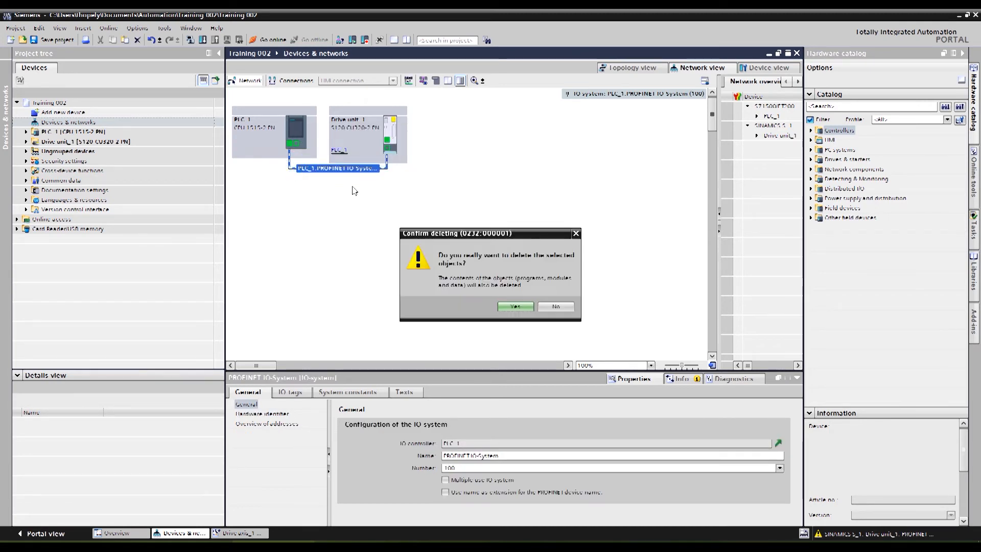
{"action": "left_click", "coordinate": [526, 306]}
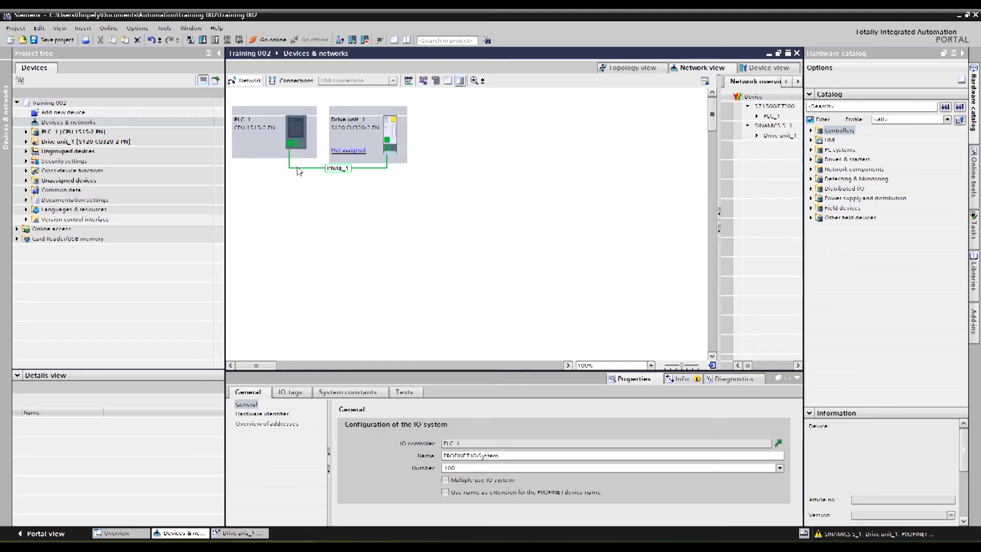
{"action": "left_click", "coordinate": [299, 168]}
{"action": "key", "text": "Delete"}
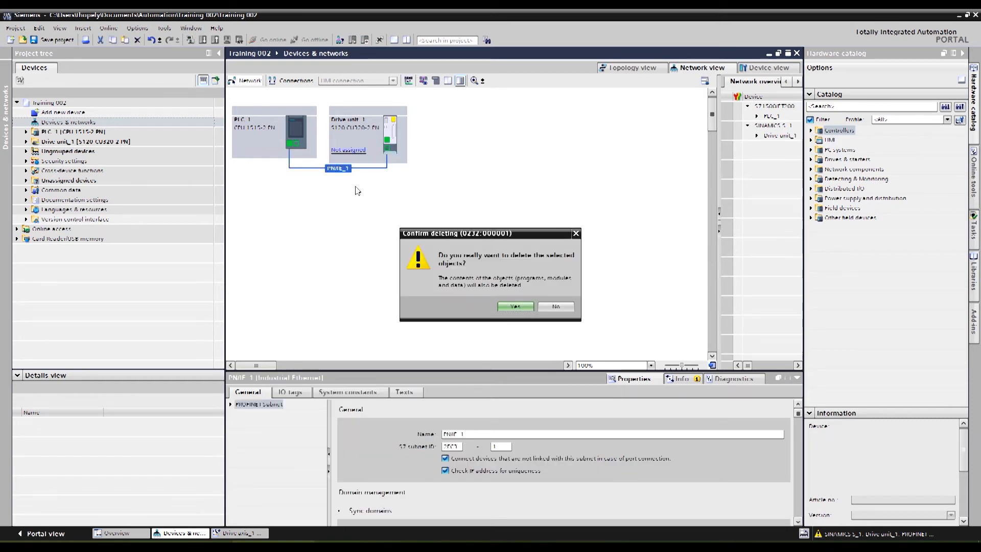
{"action": "left_click", "coordinate": [525, 311]}
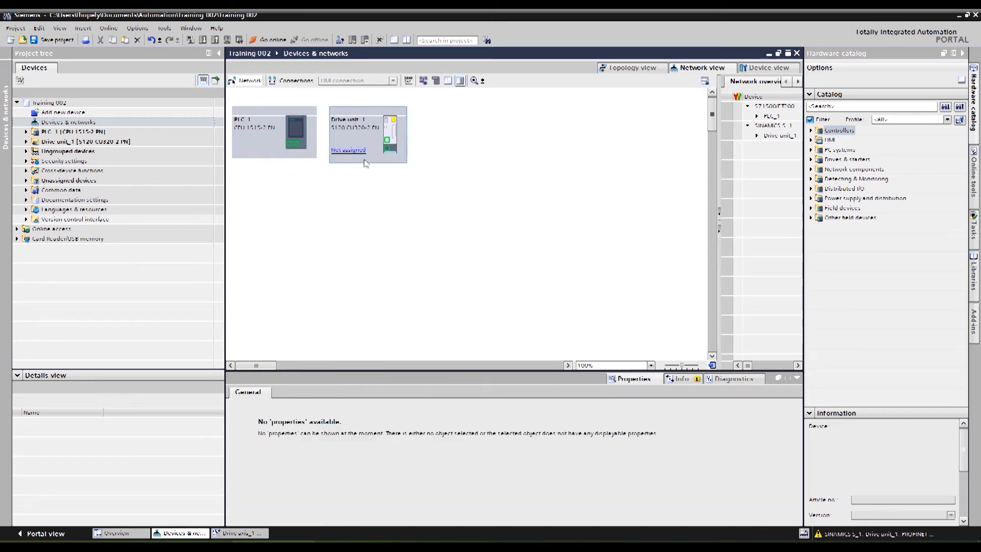
Assign Drive unit_1 to PLC_1.PROFINET interface_1, modifying the device address with the next free address of the subnet.
{"action": "left_click", "coordinate": [348, 151]}
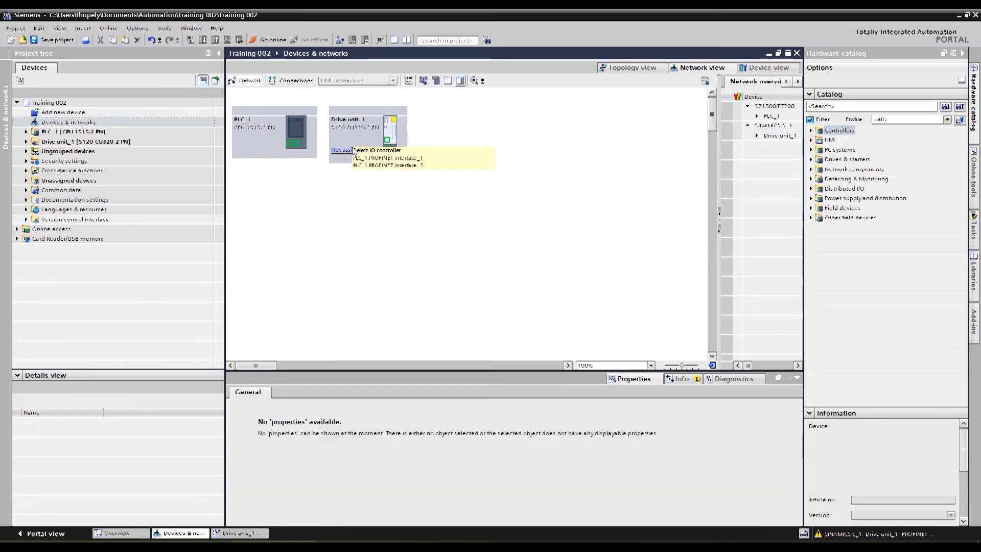
{"action": "left_click", "coordinate": [385, 158]}
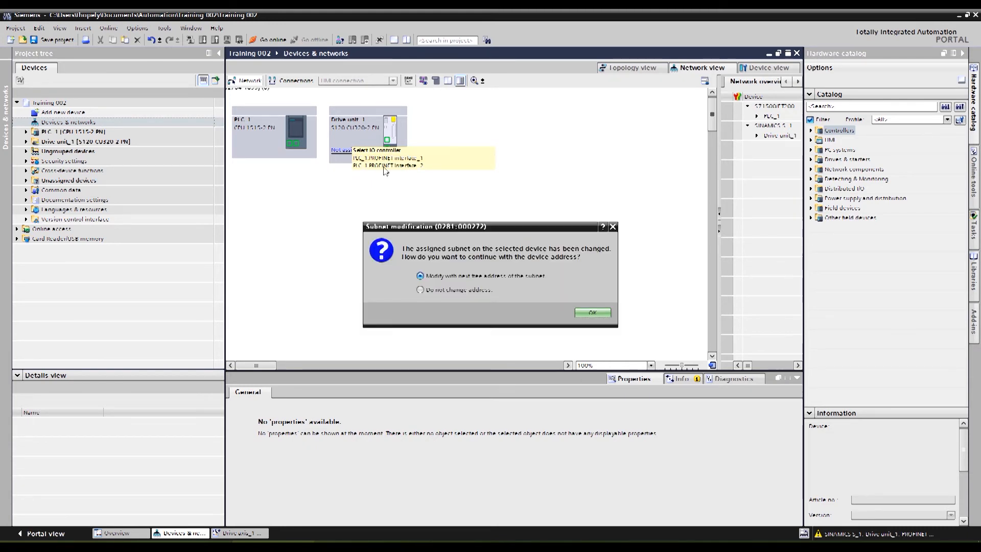
{"action": "left_click", "coordinate": [591, 314]}
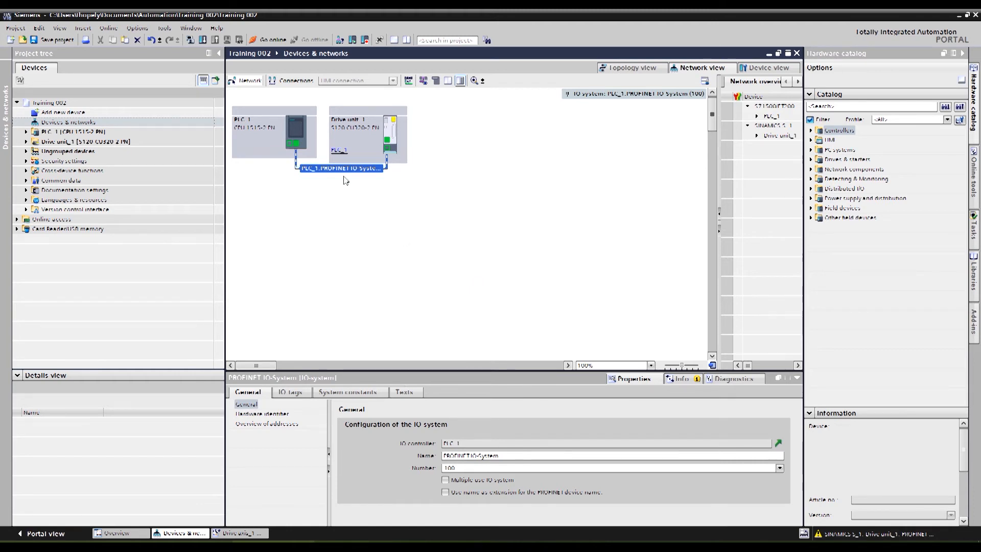
Compile PLC_1 and examine the resulting messages for Drive unit_1 and its PROFINET interface.
{"action": "left_click", "coordinate": [53, 132]}
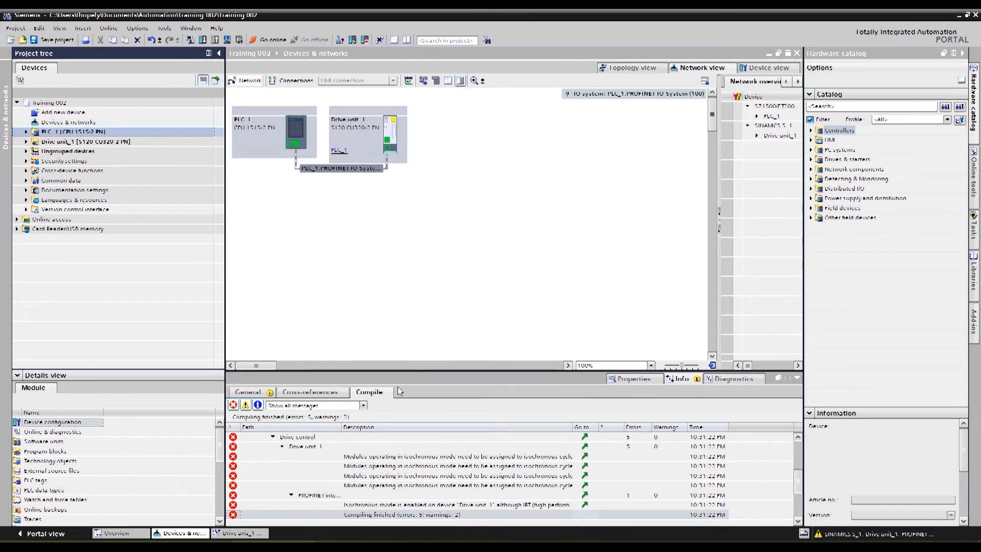
{"action": "left_click", "coordinate": [511, 506]}
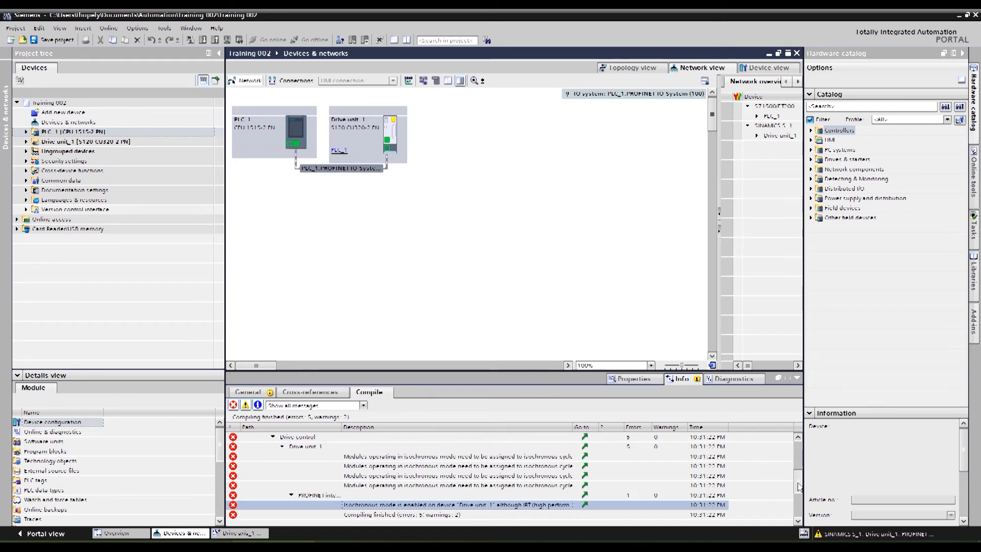
{"action": "scroll", "coordinate": [474, 462], "scroll_direction": "up", "scroll_amount": 2}
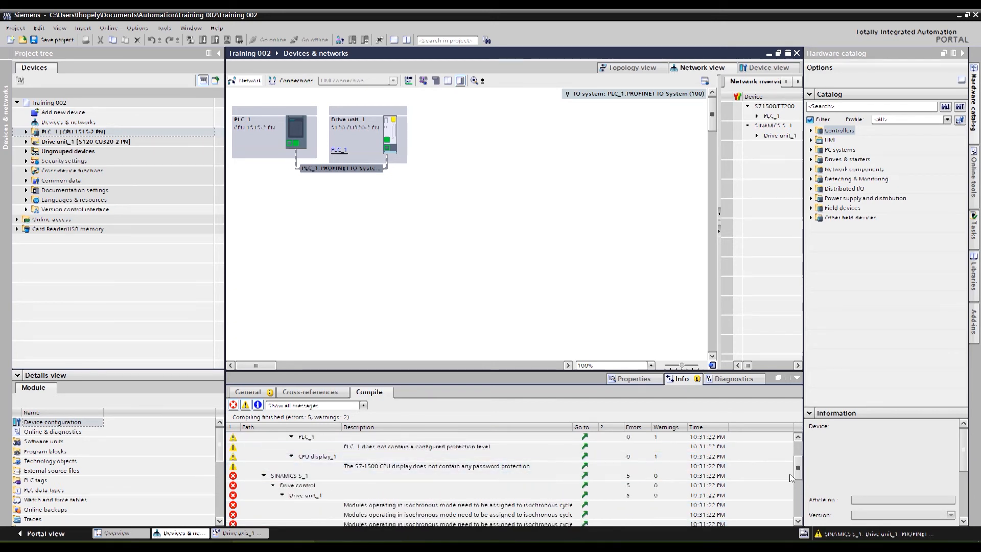
{"action": "left_click_drag", "start_coordinate": [797, 468], "coordinate": [800, 486]}
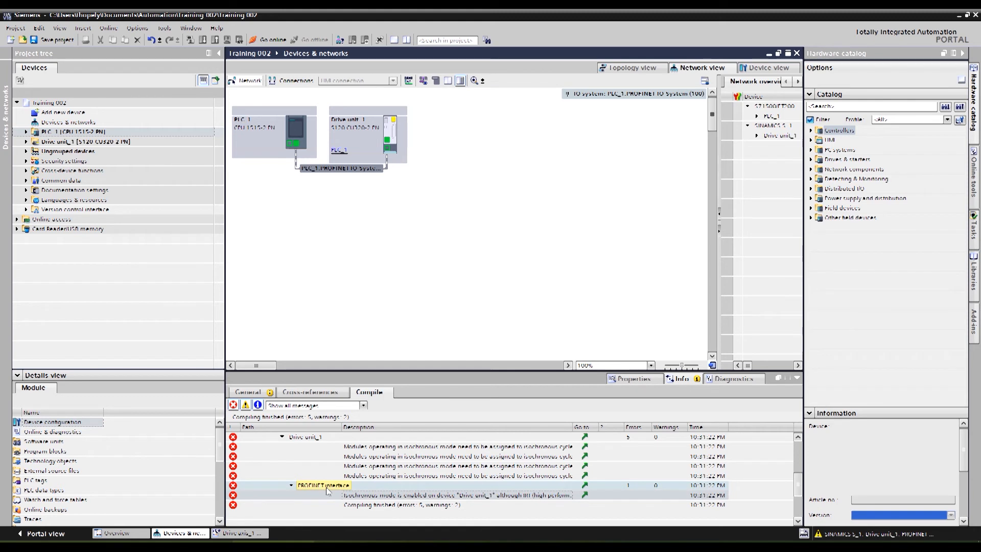
{"action": "left_click", "coordinate": [406, 496]}
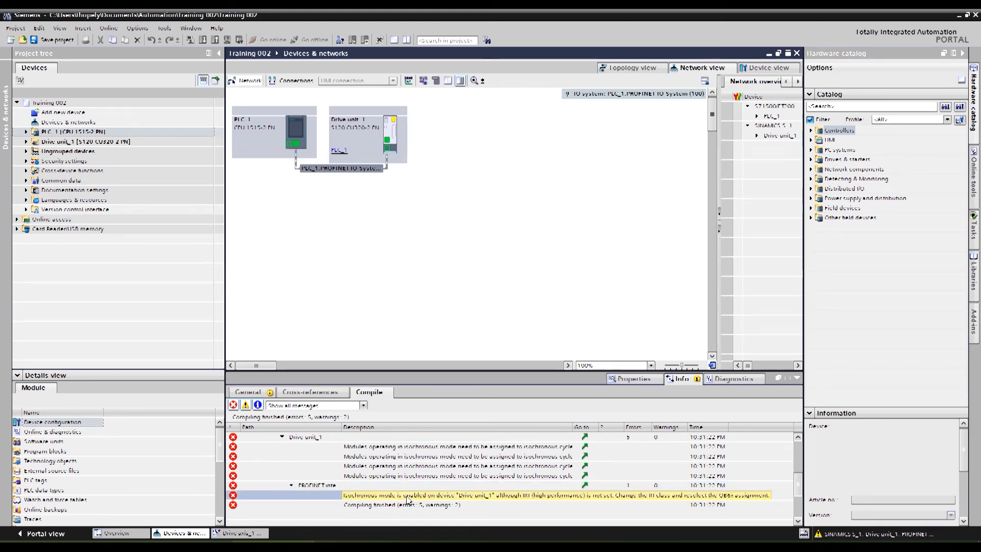
{"action": "left_click", "coordinate": [457, 261]}
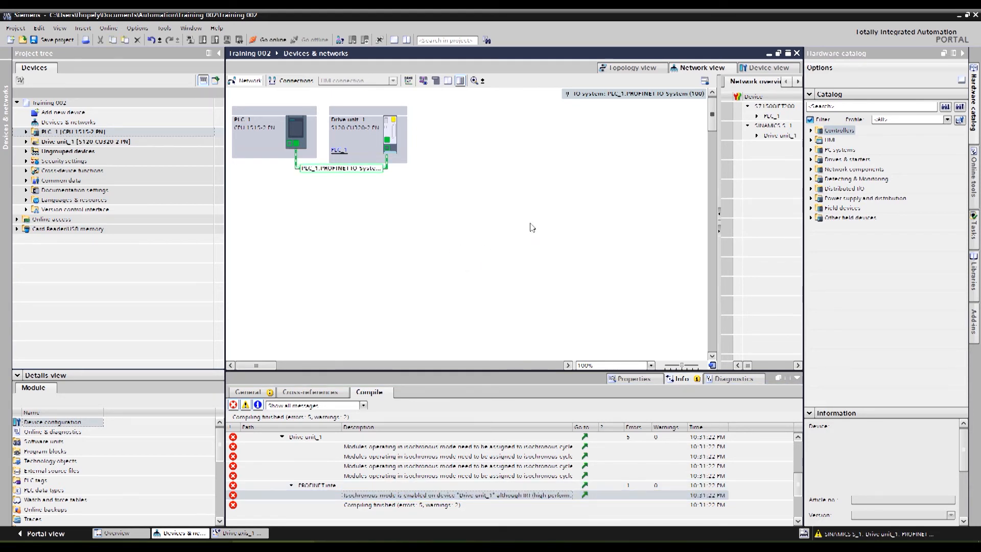
Interconnect PLC_1's Port_2 [X1 P2] with the left-hand port of Drive unit_1 in the project's topology.
{"action": "left_click", "coordinate": [641, 70]}
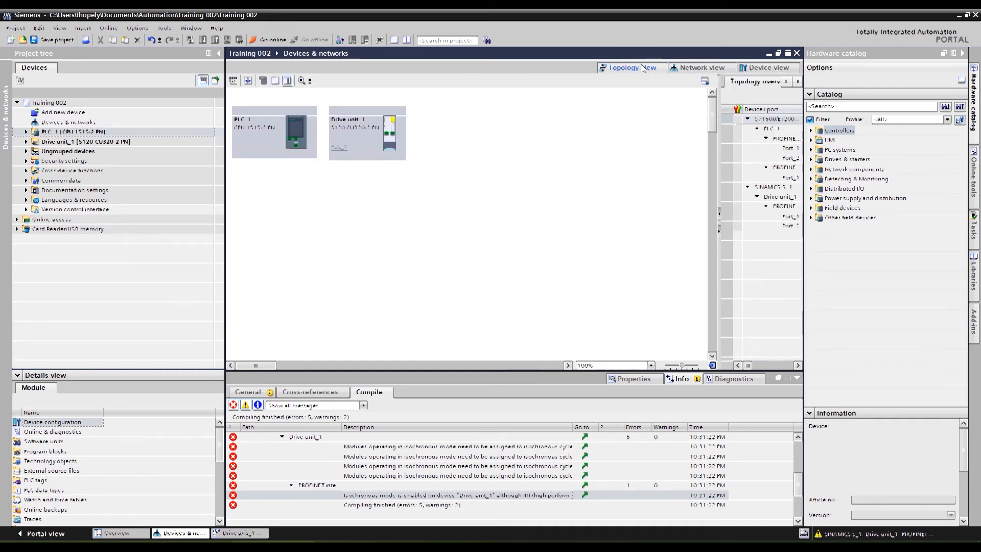
{"action": "left_click", "coordinate": [289, 147]}
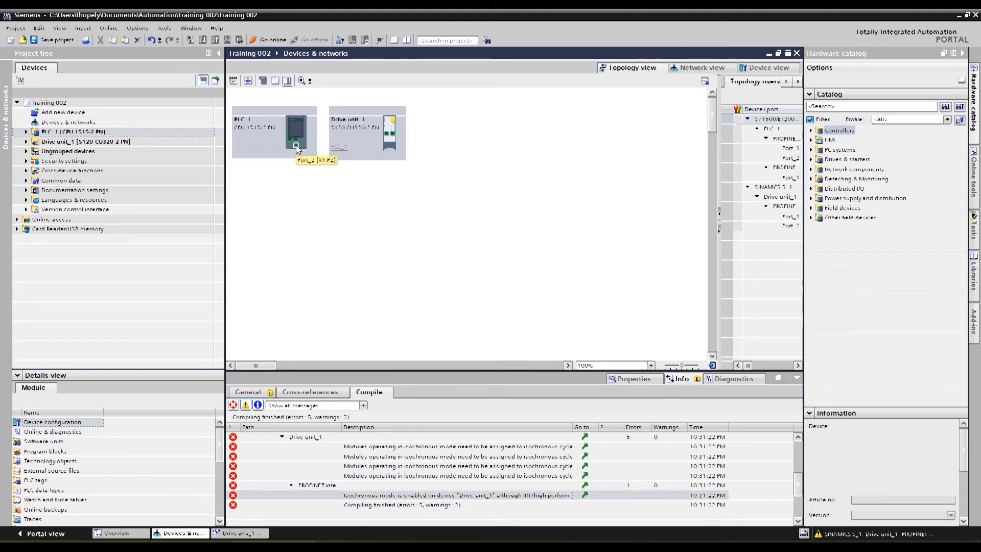
{"action": "left_click", "coordinate": [707, 69]}
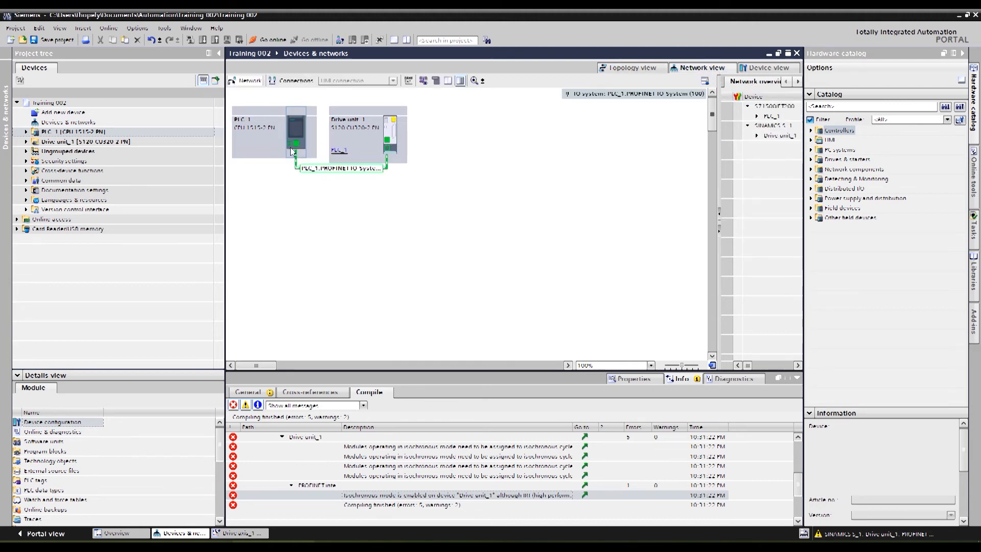
{"action": "left_click", "coordinate": [638, 69]}
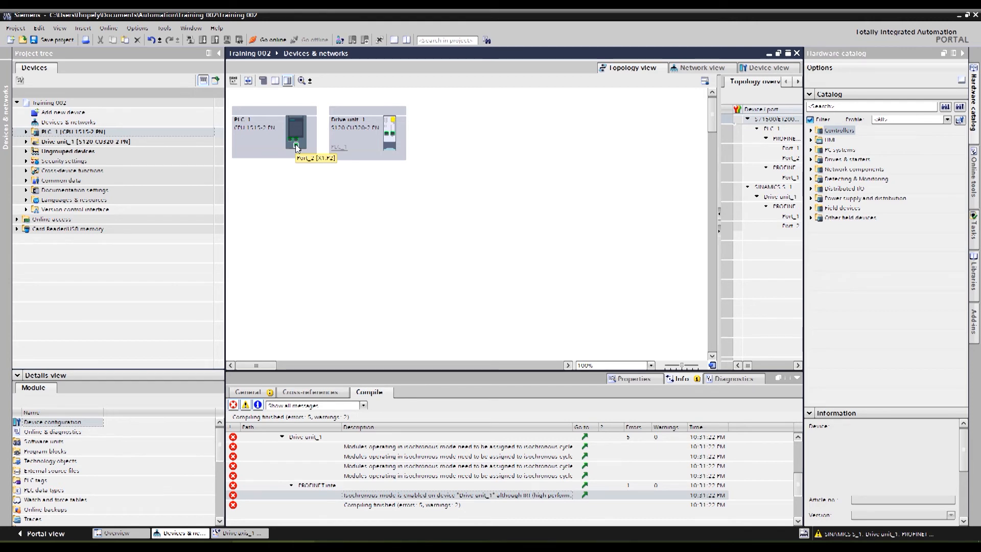
{"action": "left_click_drag", "start_coordinate": [296, 148], "coordinate": [389, 137]}
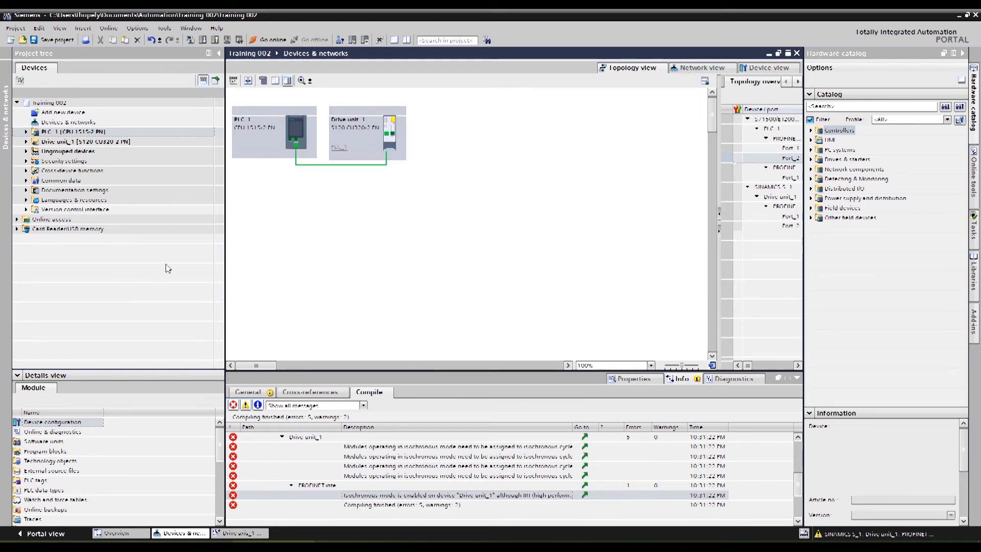
Recompile PLC_1 with the port interconnection to Drive unit_1 in place.
{"action": "left_click", "coordinate": [52, 132]}
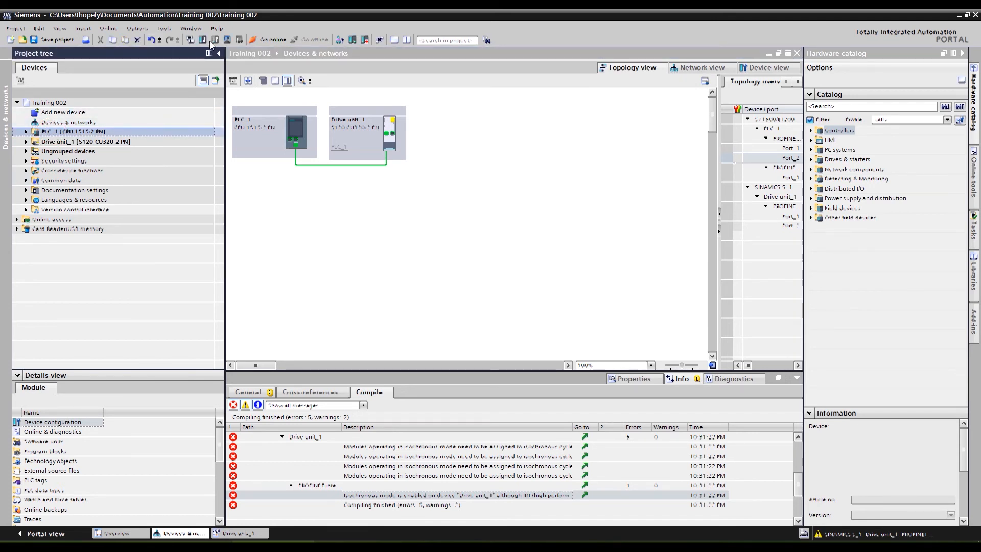
{"action": "left_click", "coordinate": [190, 40]}
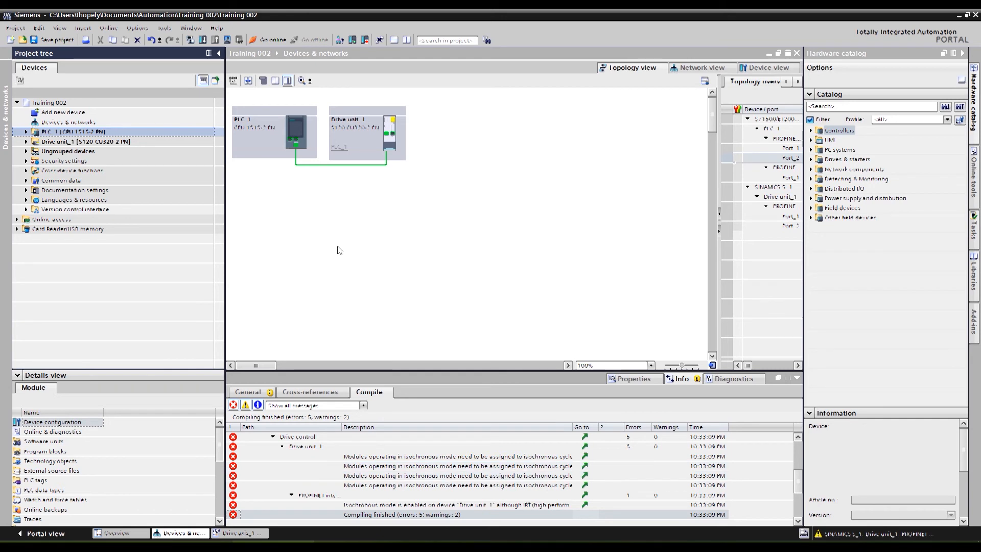
{"action": "left_click", "coordinate": [475, 188]}
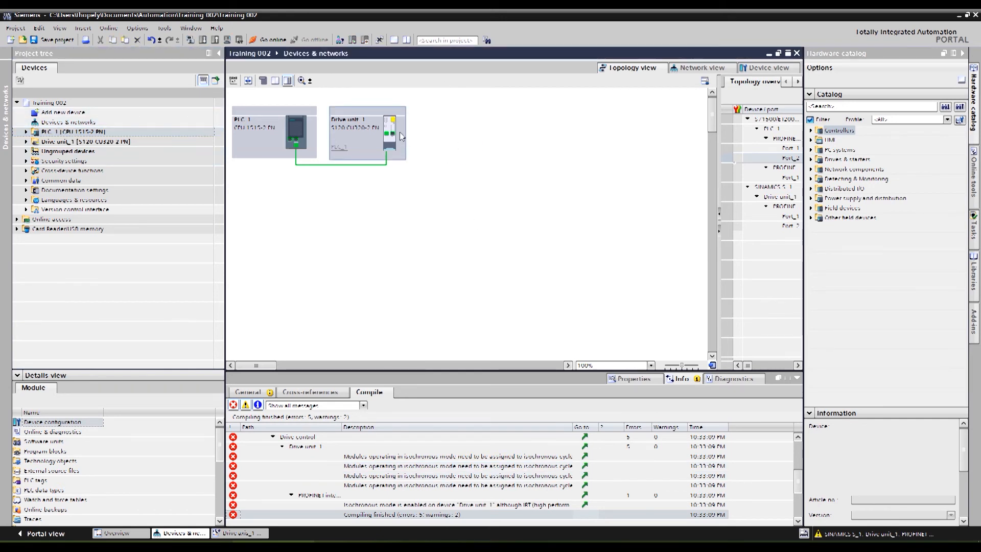
Add a TO_PositioningAxis motion control technology object to PLC_1, keeping its default name and automatic numbering.
{"action": "left_click", "coordinate": [26, 132]}
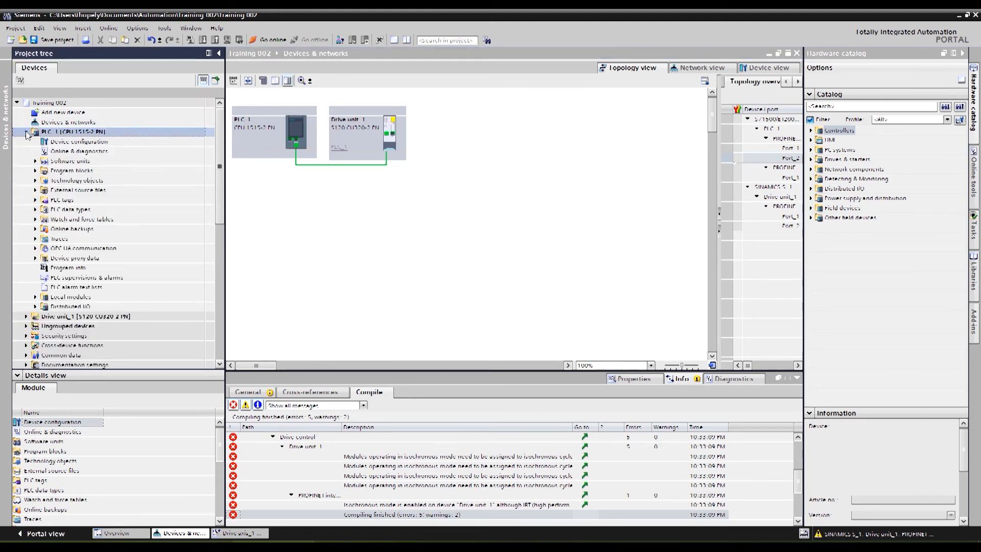
{"action": "left_click", "coordinate": [35, 172]}
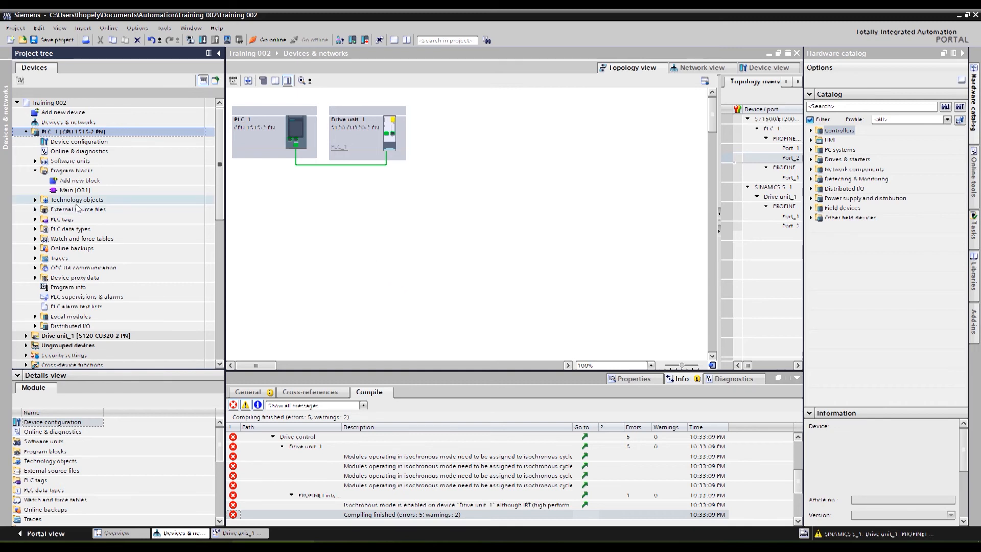
{"action": "left_click", "coordinate": [35, 200]}
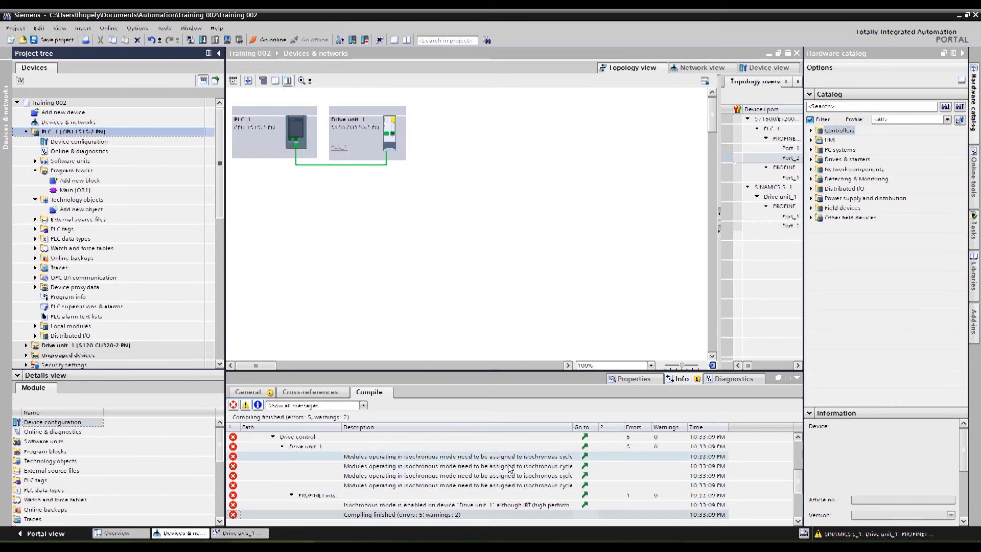
{"action": "left_click", "coordinate": [584, 474]}
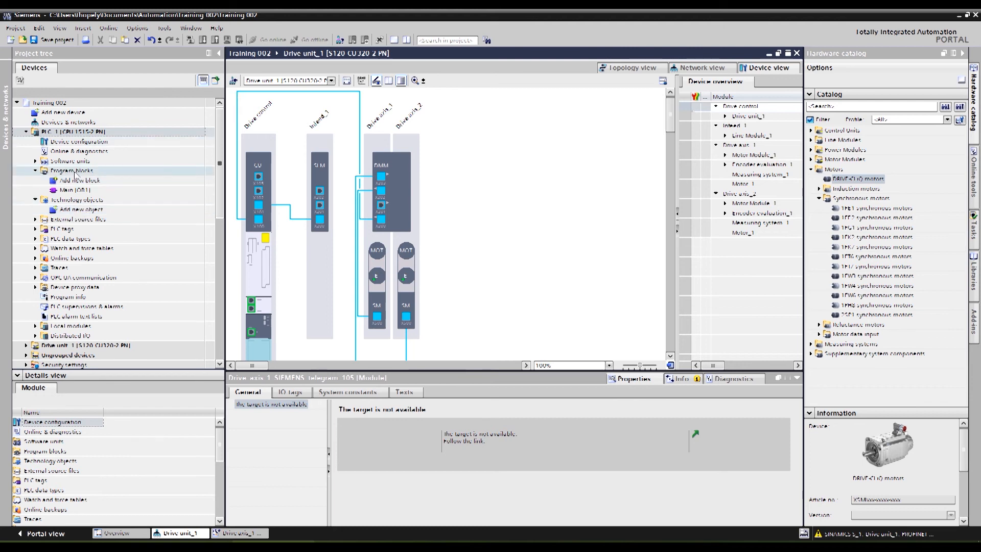
{"action": "double_click", "coordinate": [82, 210]}
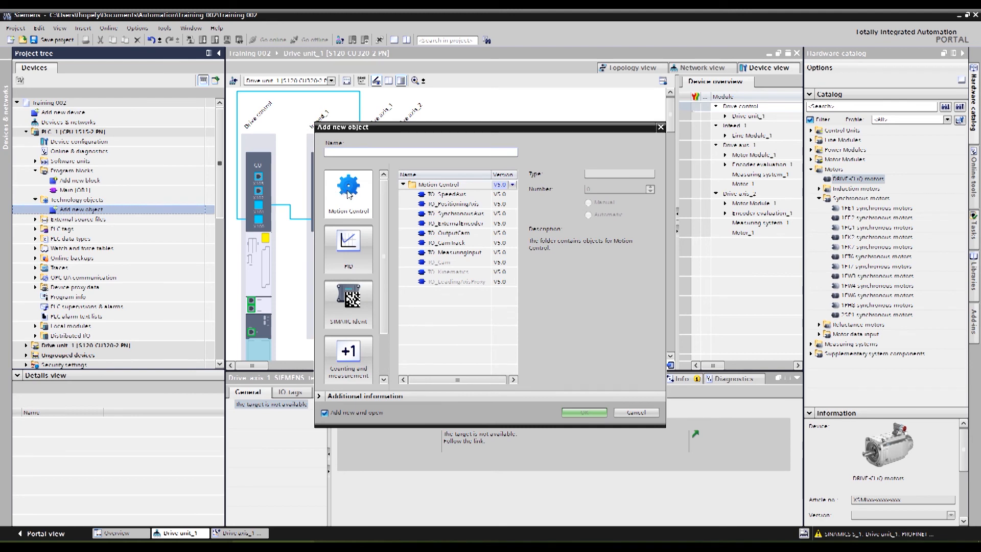
{"action": "left_click", "coordinate": [460, 204]}
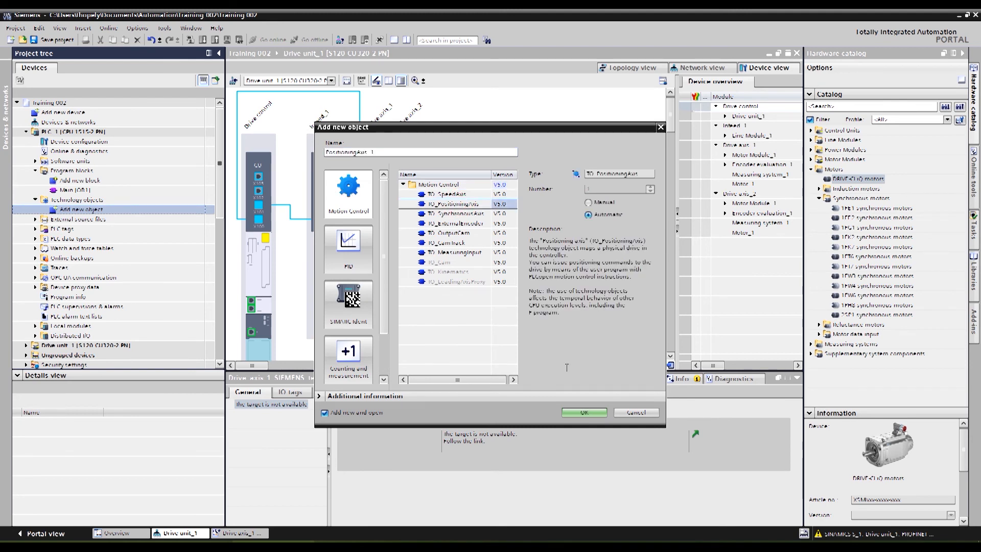
{"action": "left_click", "coordinate": [584, 412]}
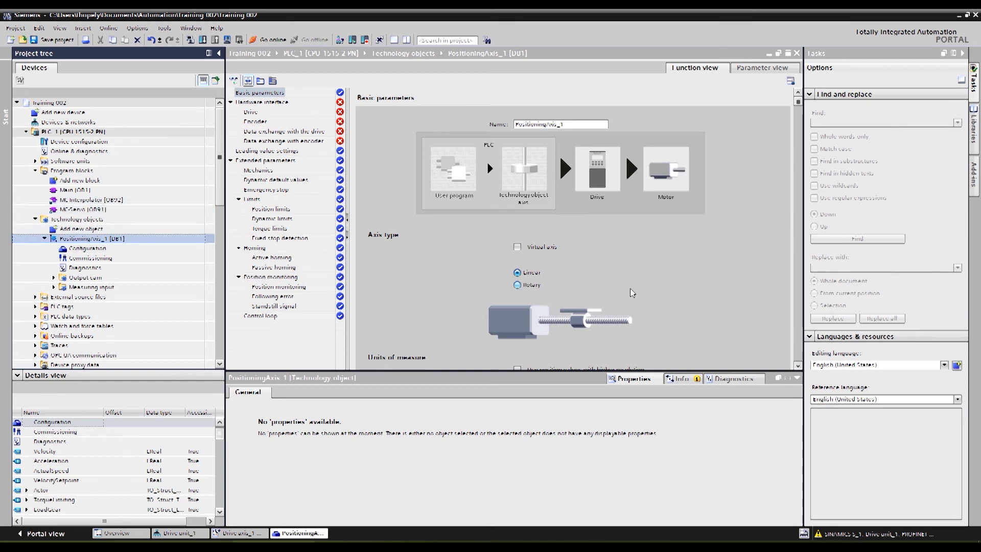
Assign Drive axis_1 of Drive unit_1 as the PROFIdrive drive in PositioningAxis_1's hardware interface.
{"action": "left_click", "coordinate": [315, 105]}
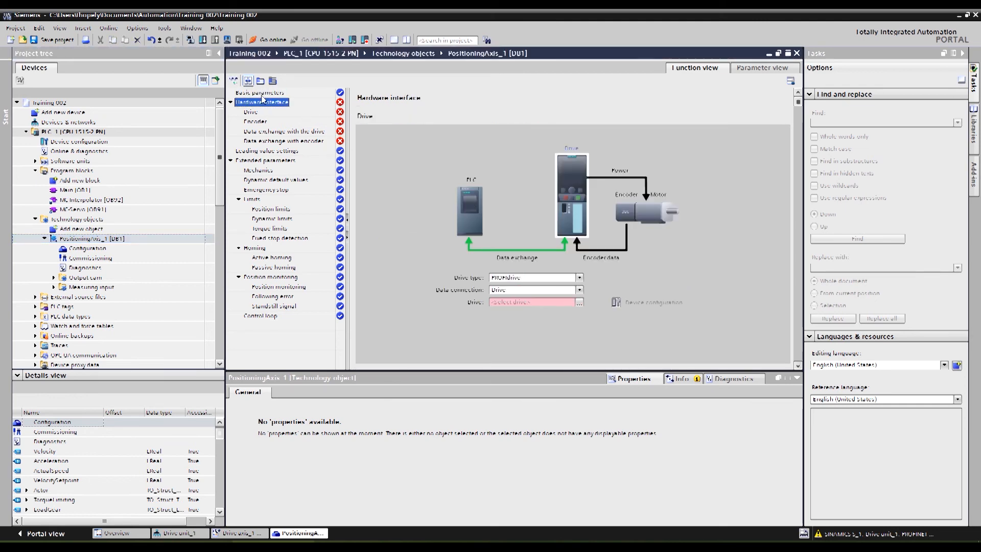
{"action": "left_click", "coordinate": [579, 302]}
{"action": "left_click", "coordinate": [502, 333]}
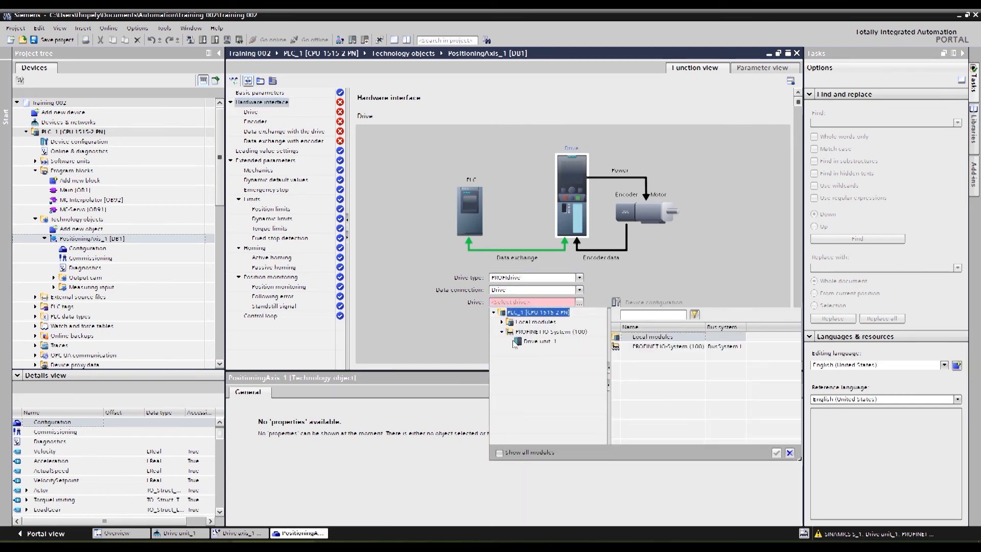
{"action": "left_click", "coordinate": [525, 341]}
{"action": "left_click", "coordinate": [644, 337]}
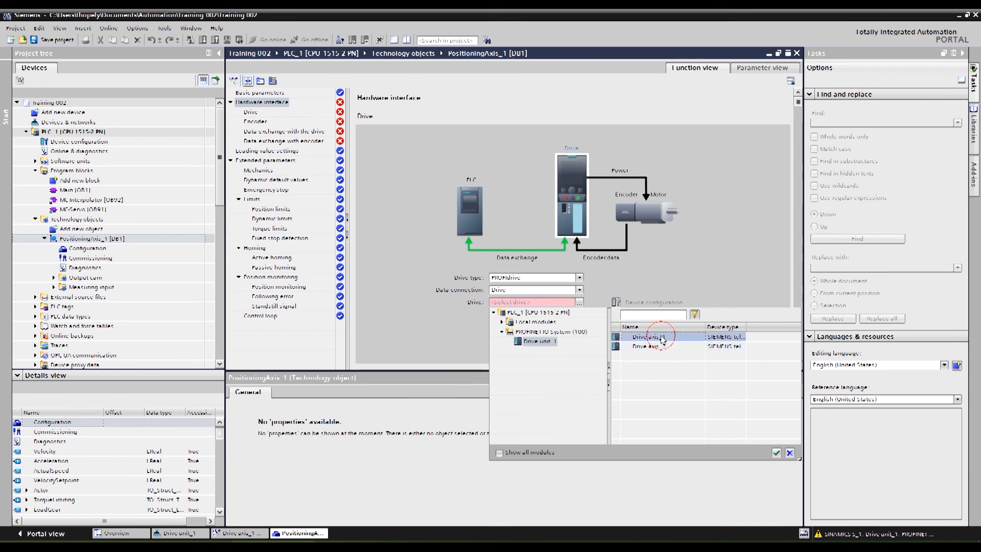
{"action": "left_click", "coordinate": [775, 453]}
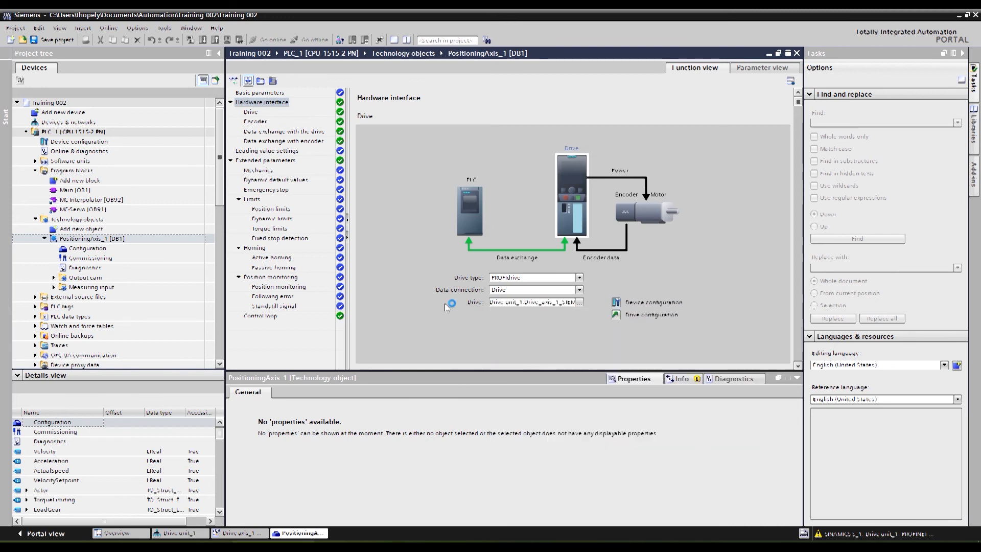
Add a second TO_PositioningAxis technology object to PLC_1 with its default name and automatic numbering.
{"action": "double_click", "coordinate": [80, 230]}
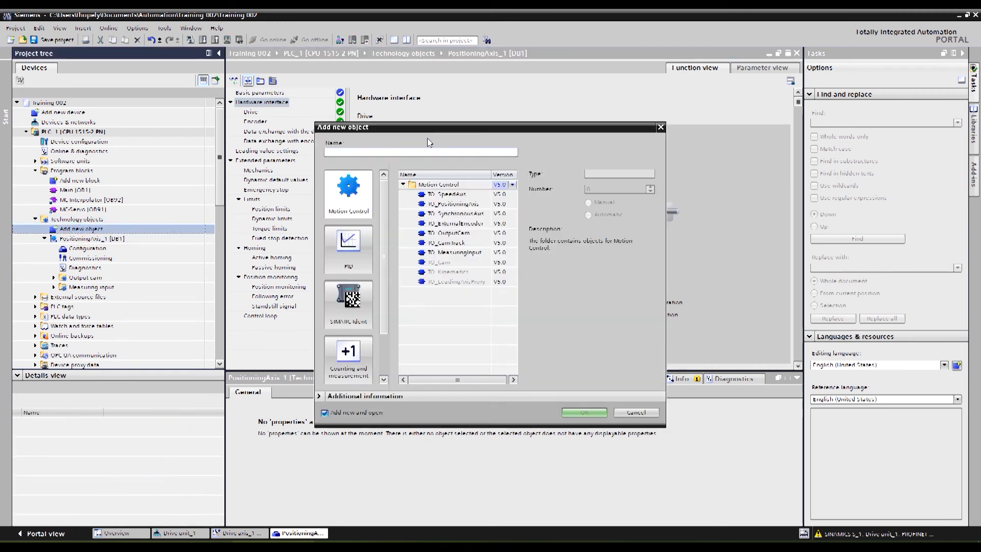
{"action": "left_click", "coordinate": [454, 204]}
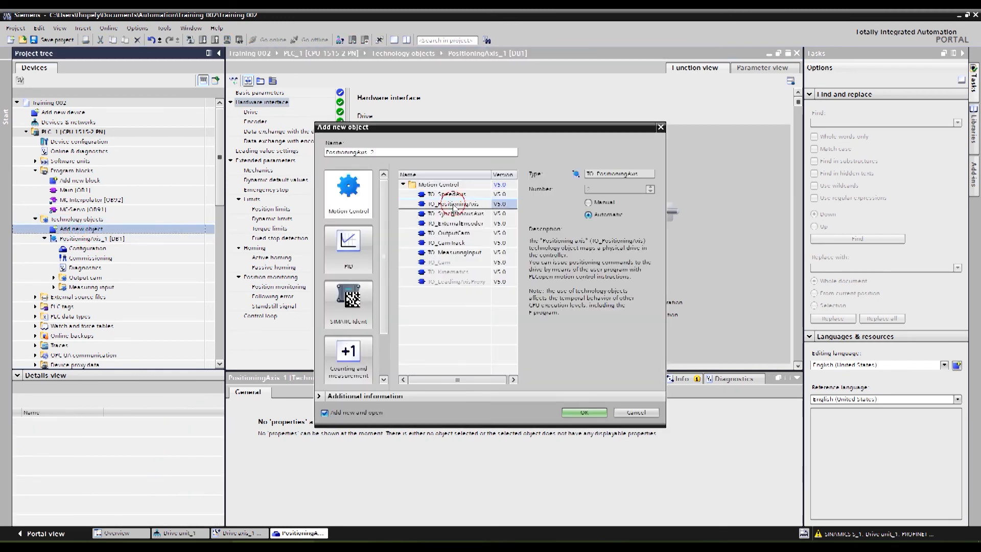
{"action": "left_click", "coordinate": [584, 413]}
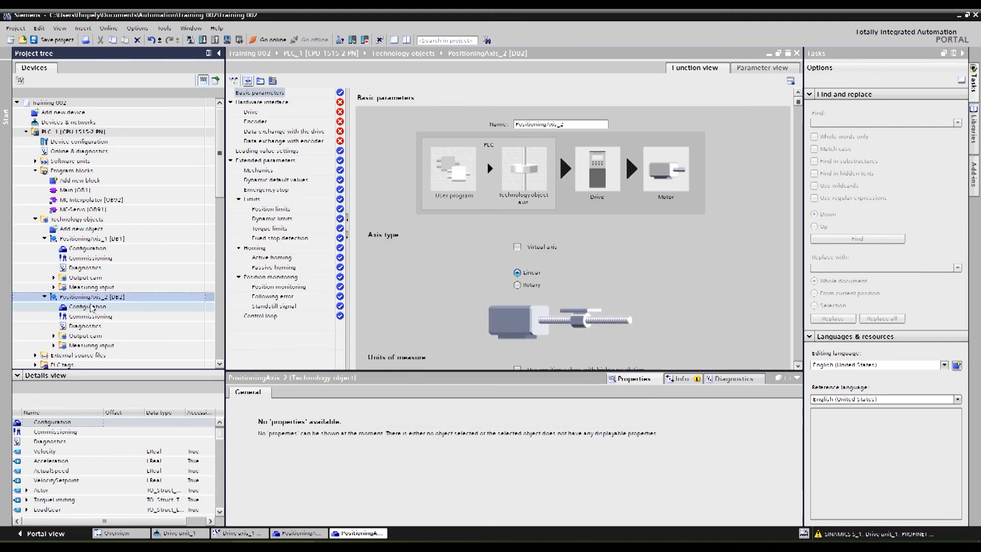
Assign Drive axis_2 of Drive unit_1 as the PROFIdrive drive in PositioningAxis_2's hardware interface.
{"action": "left_click", "coordinate": [258, 104]}
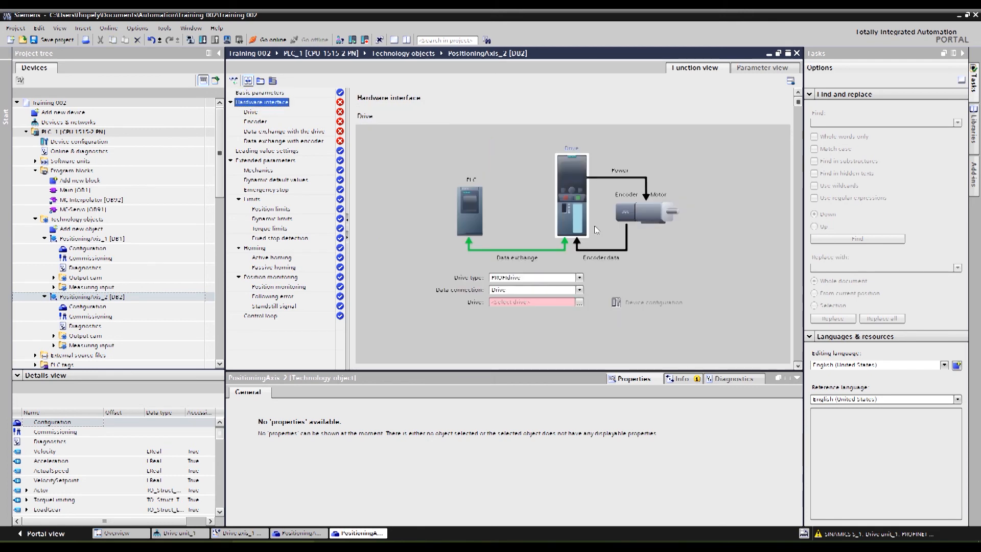
{"action": "left_click", "coordinate": [579, 302]}
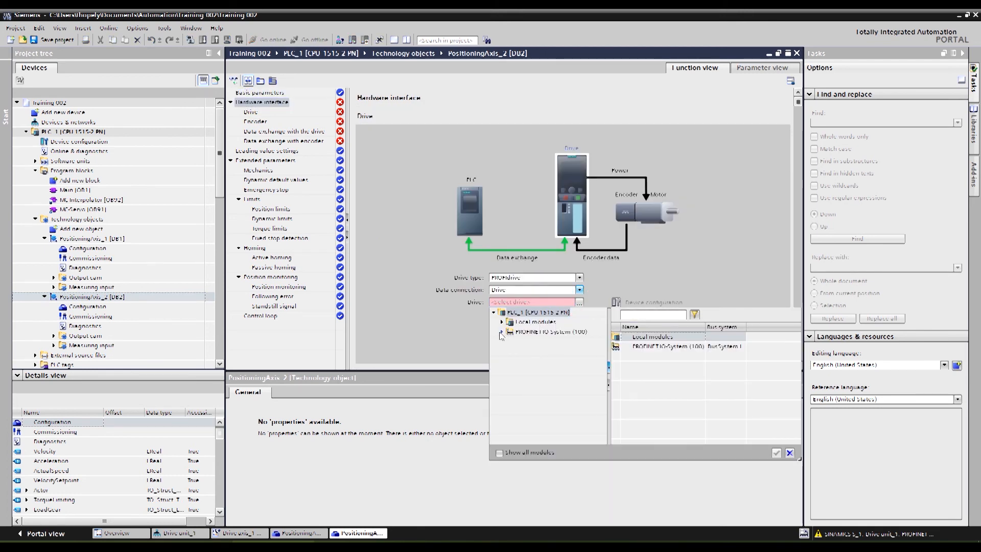
{"action": "left_click", "coordinate": [537, 341]}
{"action": "left_click", "coordinate": [645, 346]}
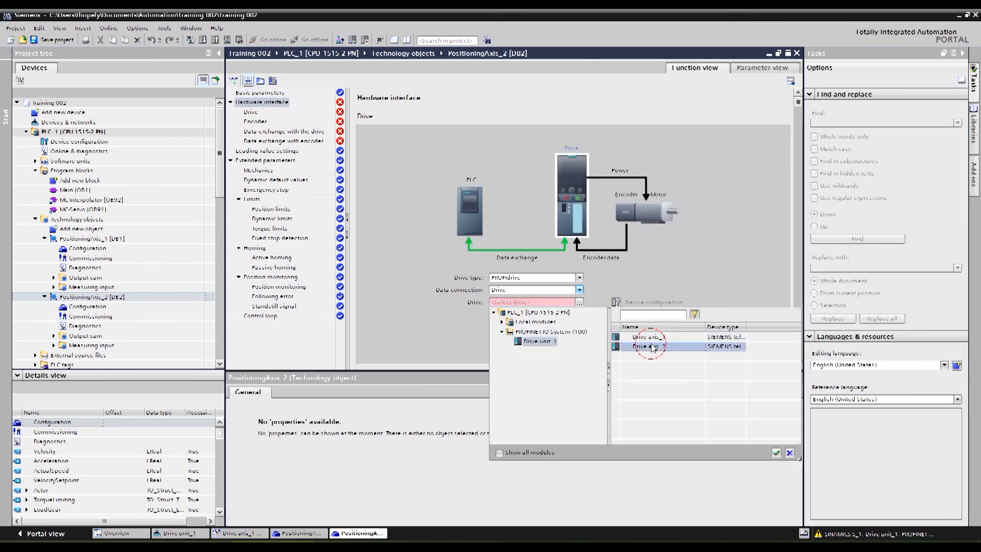
{"action": "left_click", "coordinate": [776, 452]}
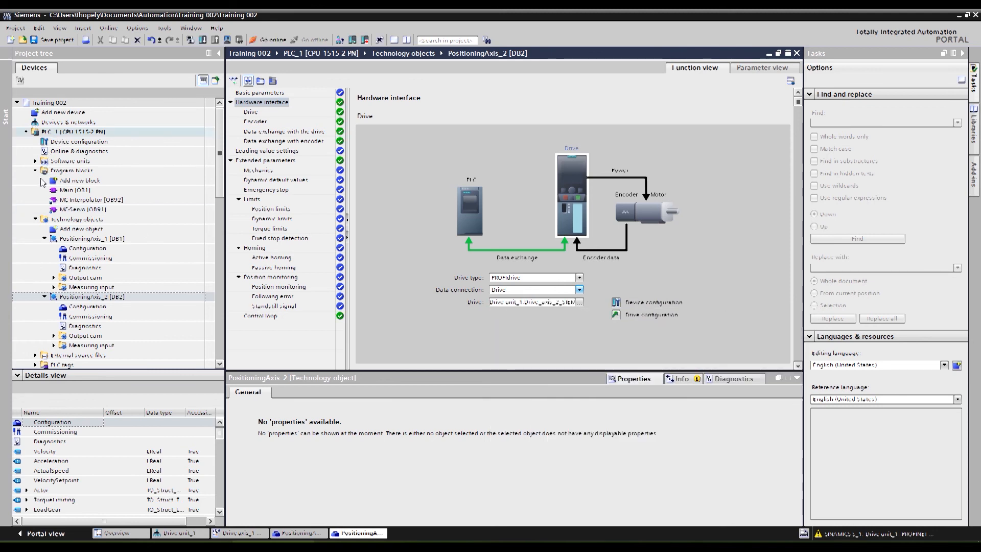
Compile PLC_1 and go to the source of the isochronous mode error reported for Drive unit_1's PROFINET interface.
{"action": "left_click", "coordinate": [58, 131]}
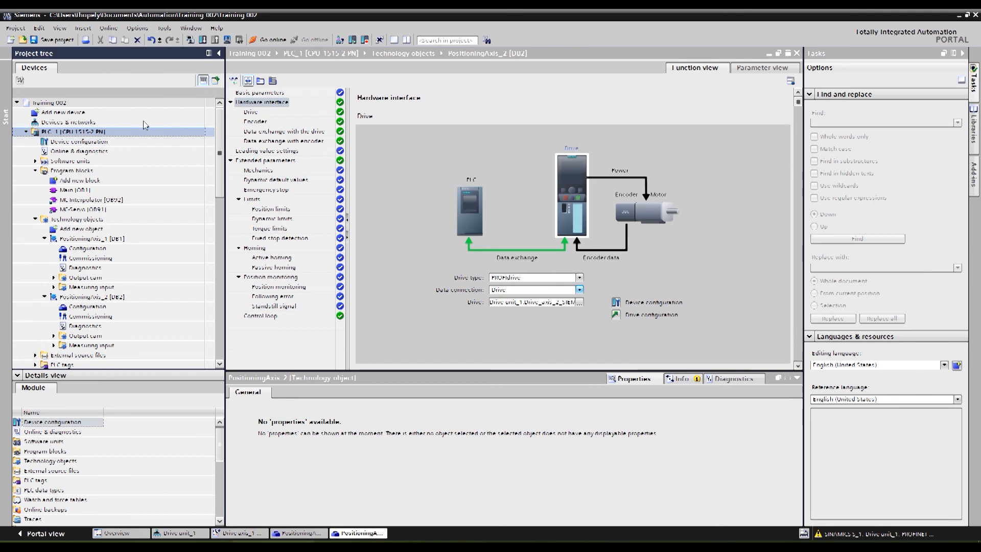
{"action": "left_click", "coordinate": [190, 40]}
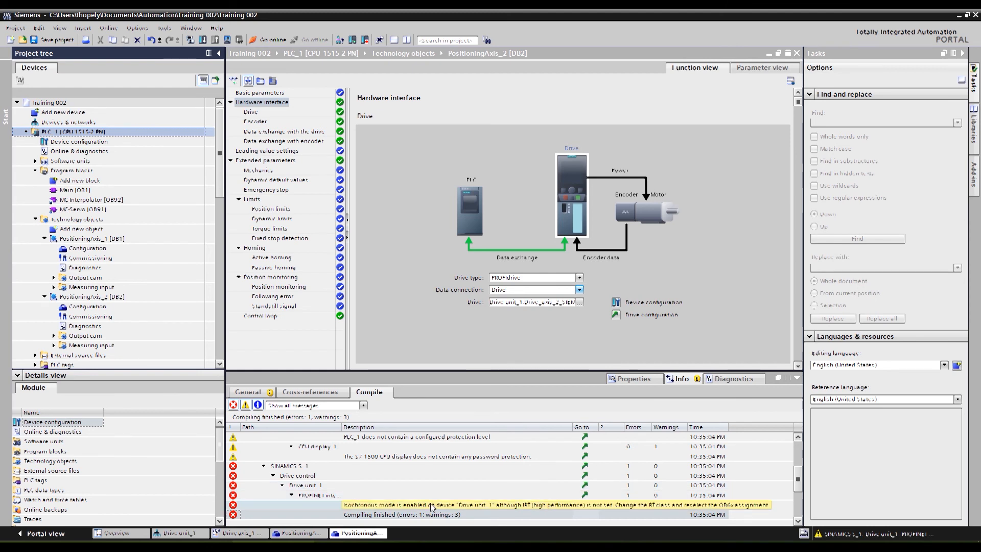
{"action": "left_click", "coordinate": [586, 505]}
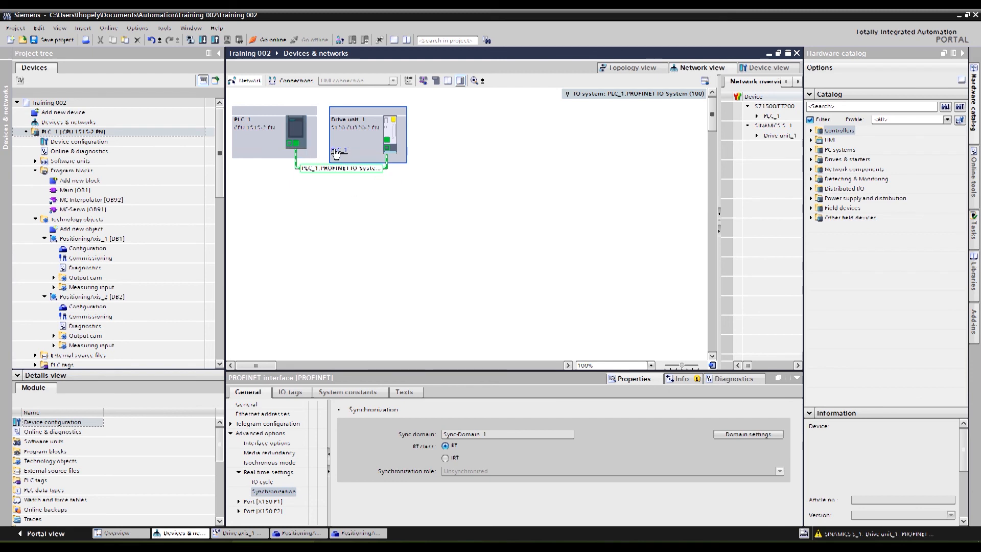
Set the RT class to IRT in the synchronization settings of Drive unit_1's PROFINET interface.
{"action": "left_click", "coordinate": [630, 67]}
{"action": "left_click", "coordinate": [689, 68]}
{"action": "left_click", "coordinate": [262, 494]}
{"action": "left_click", "coordinate": [446, 458]}
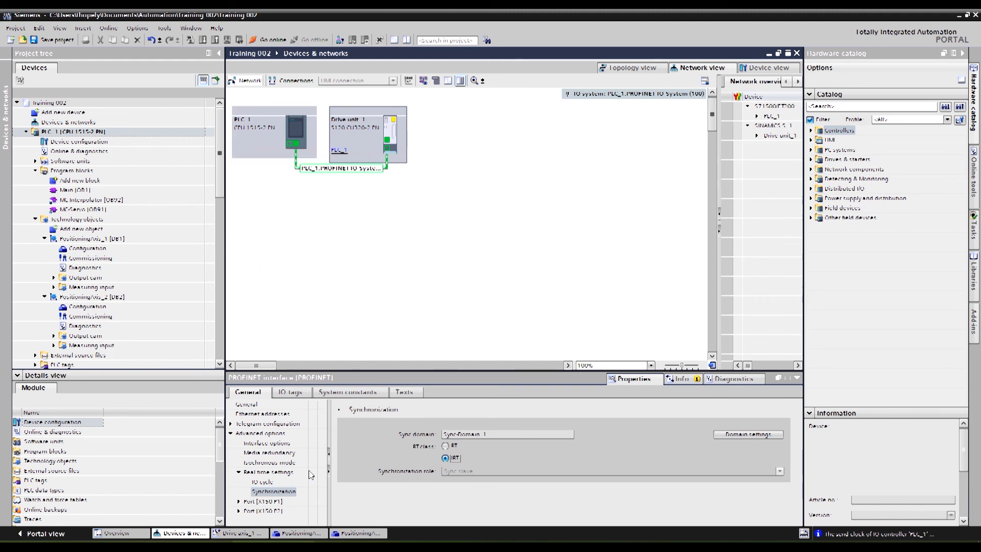
{"action": "left_click", "coordinate": [266, 434]}
{"action": "left_click", "coordinate": [278, 492]}
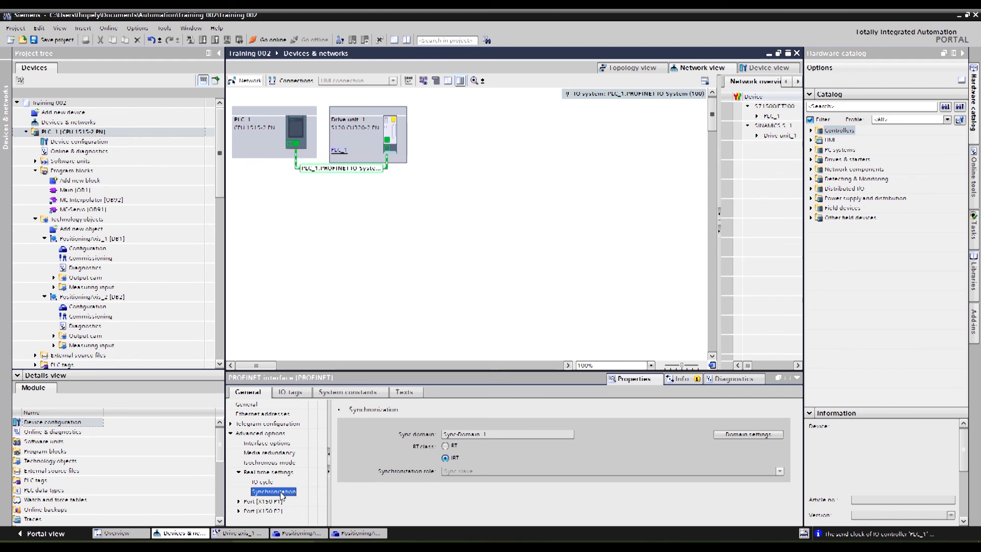
{"action": "left_click", "coordinate": [445, 457]}
Check Drive unit_1's isochronous mode settings and widen the Isochronous mode column in the detail overview of its modules.
{"action": "left_click", "coordinate": [266, 462]}
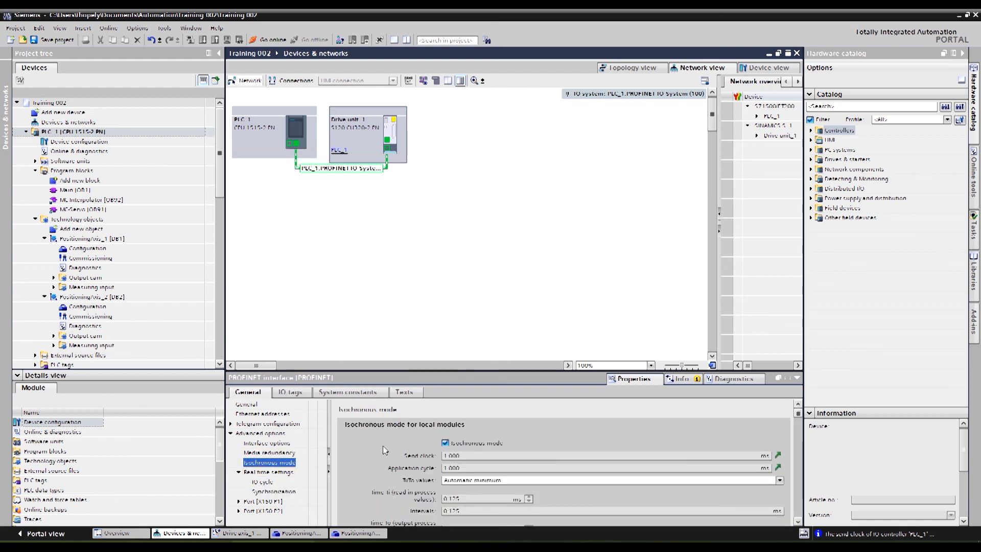
{"action": "scroll", "coordinate": [626, 480], "scroll_direction": "down", "scroll_amount": 3}
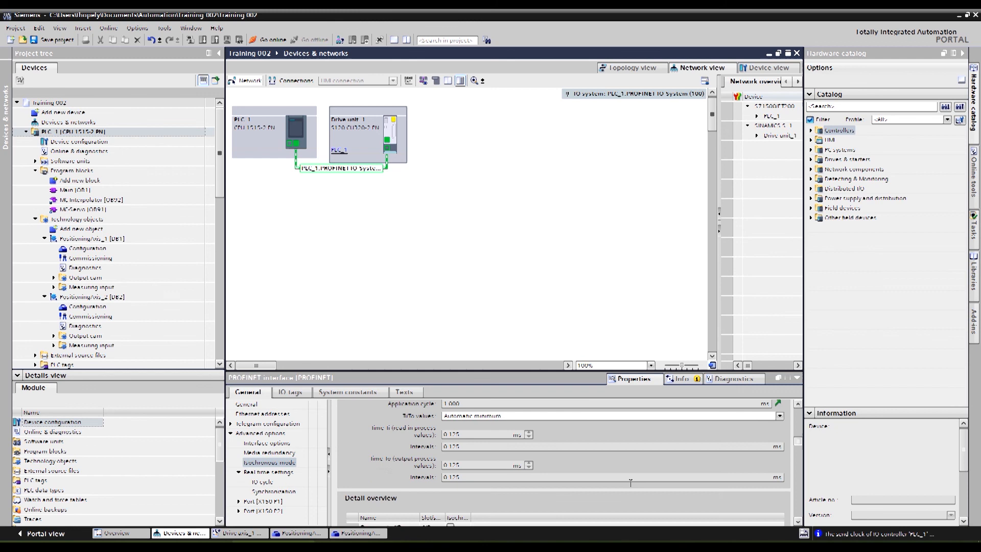
{"action": "scroll", "coordinate": [656, 495], "scroll_direction": "down", "scroll_amount": 3}
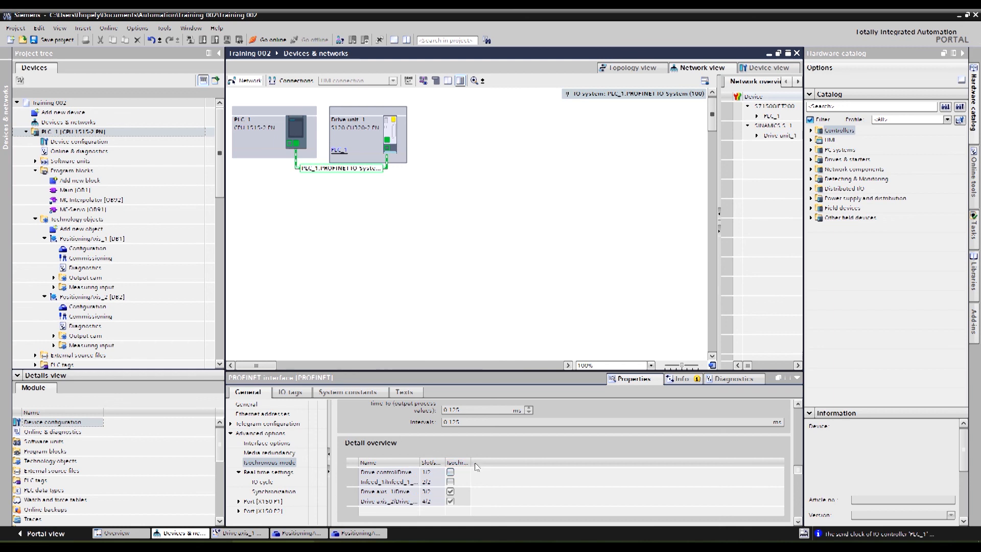
{"action": "left_click_drag", "start_coordinate": [471, 462], "coordinate": [517, 458]}
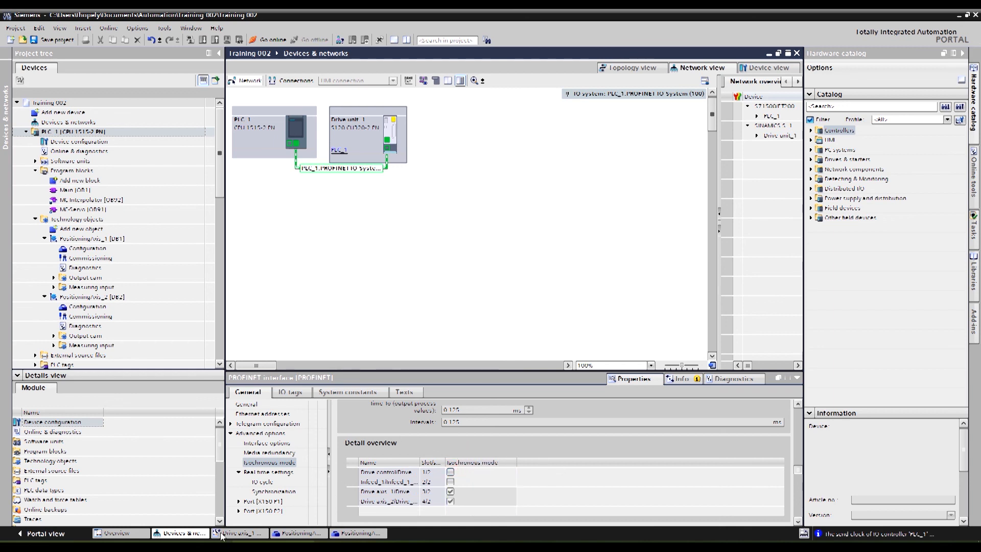
Compile PLC_1 again and collapse PositioningAxis_1 and PositioningAxis_2 in the project tree.
{"action": "left_click", "coordinate": [89, 133]}
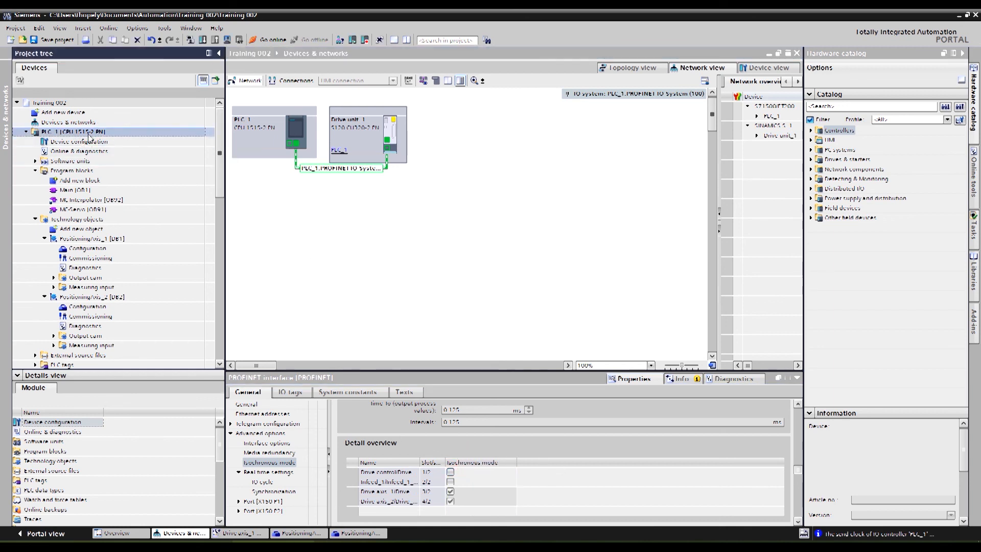
{"action": "left_click", "coordinate": [190, 40]}
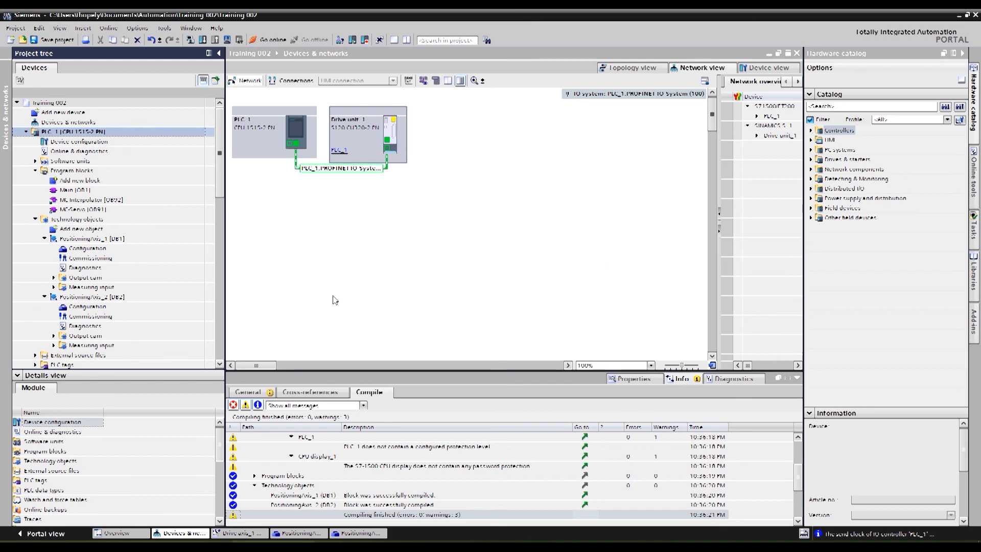
{"action": "left_click", "coordinate": [44, 297]}
{"action": "left_click", "coordinate": [45, 239]}
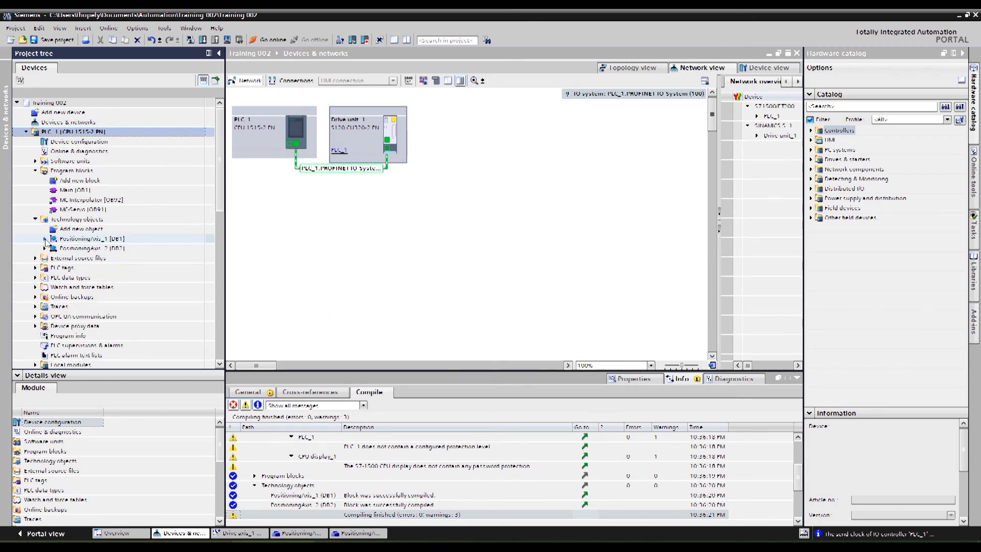